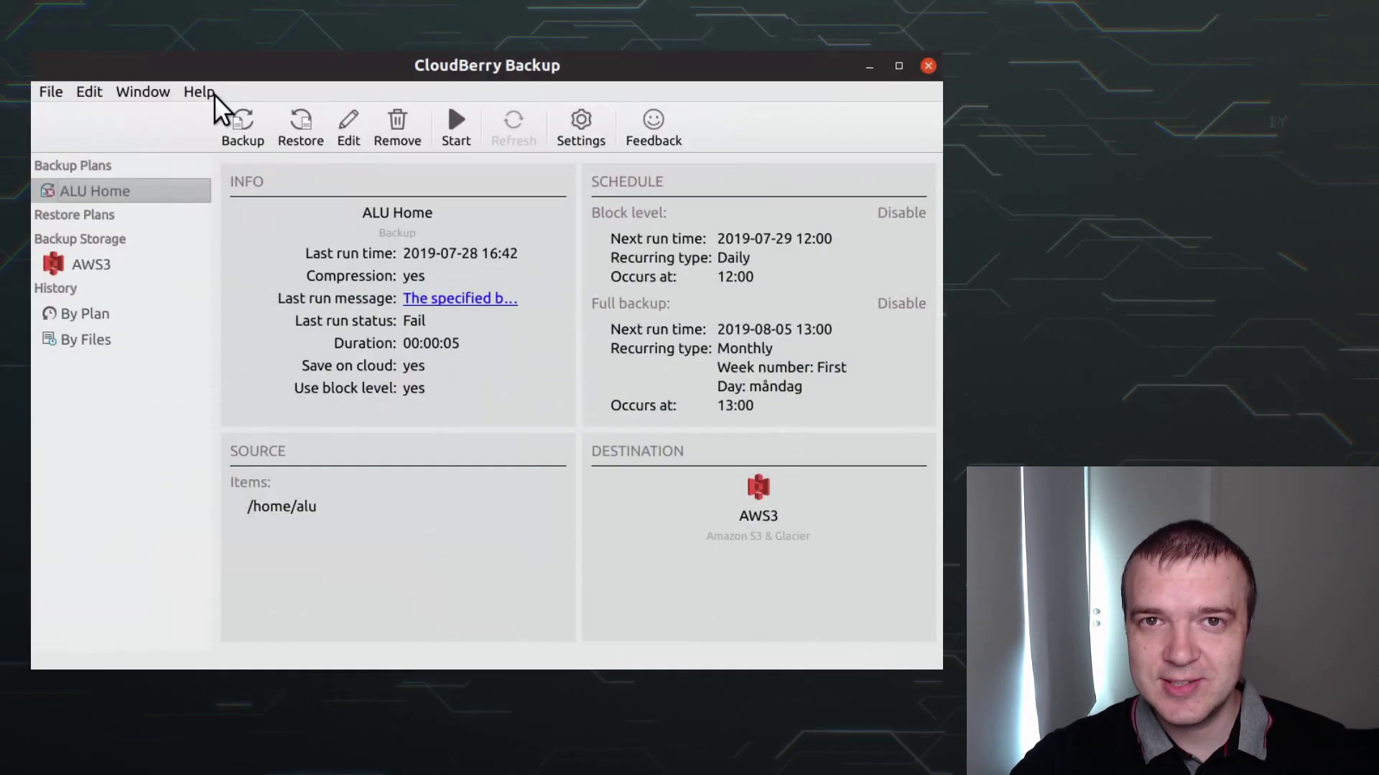
Show the version and trial licence details, then run cbb to display its help.
left_click(208, 93)
left_click(217, 156)
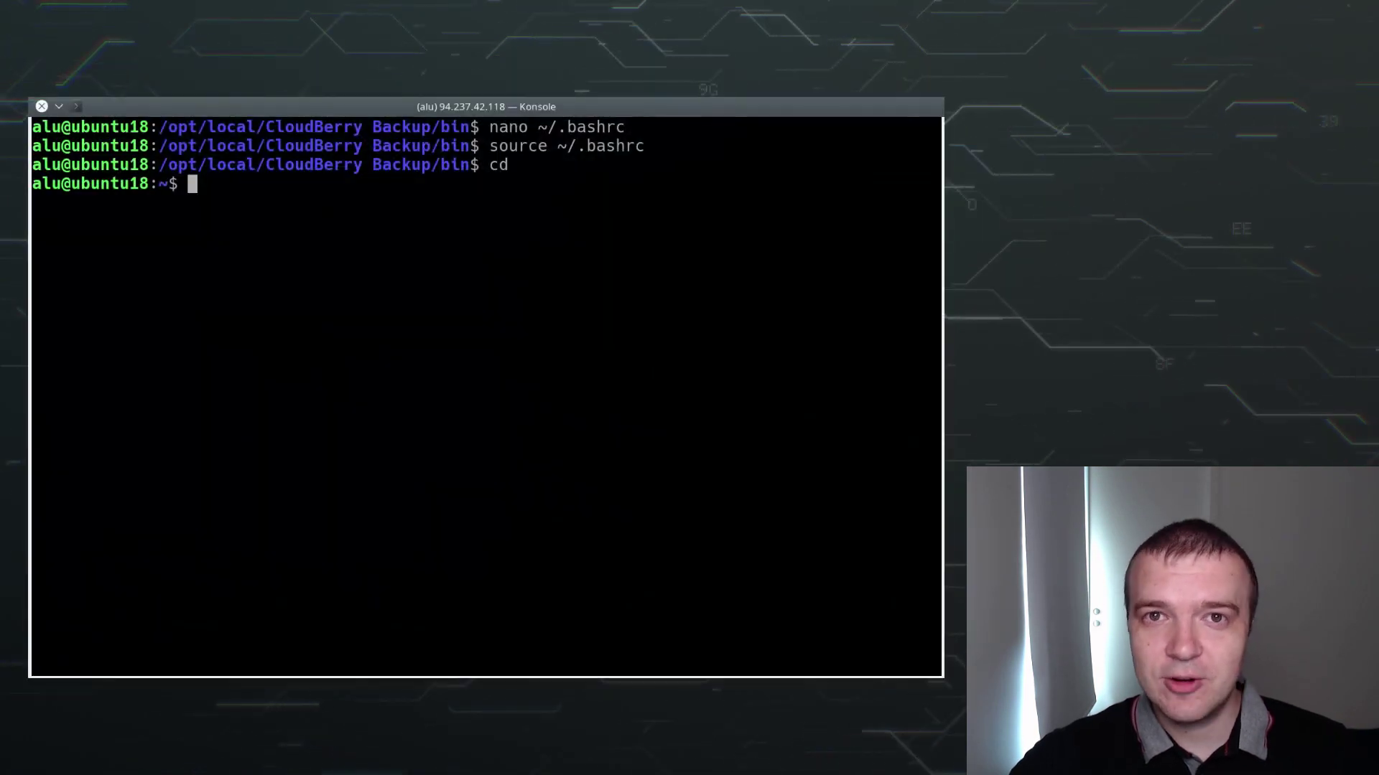
type("c")
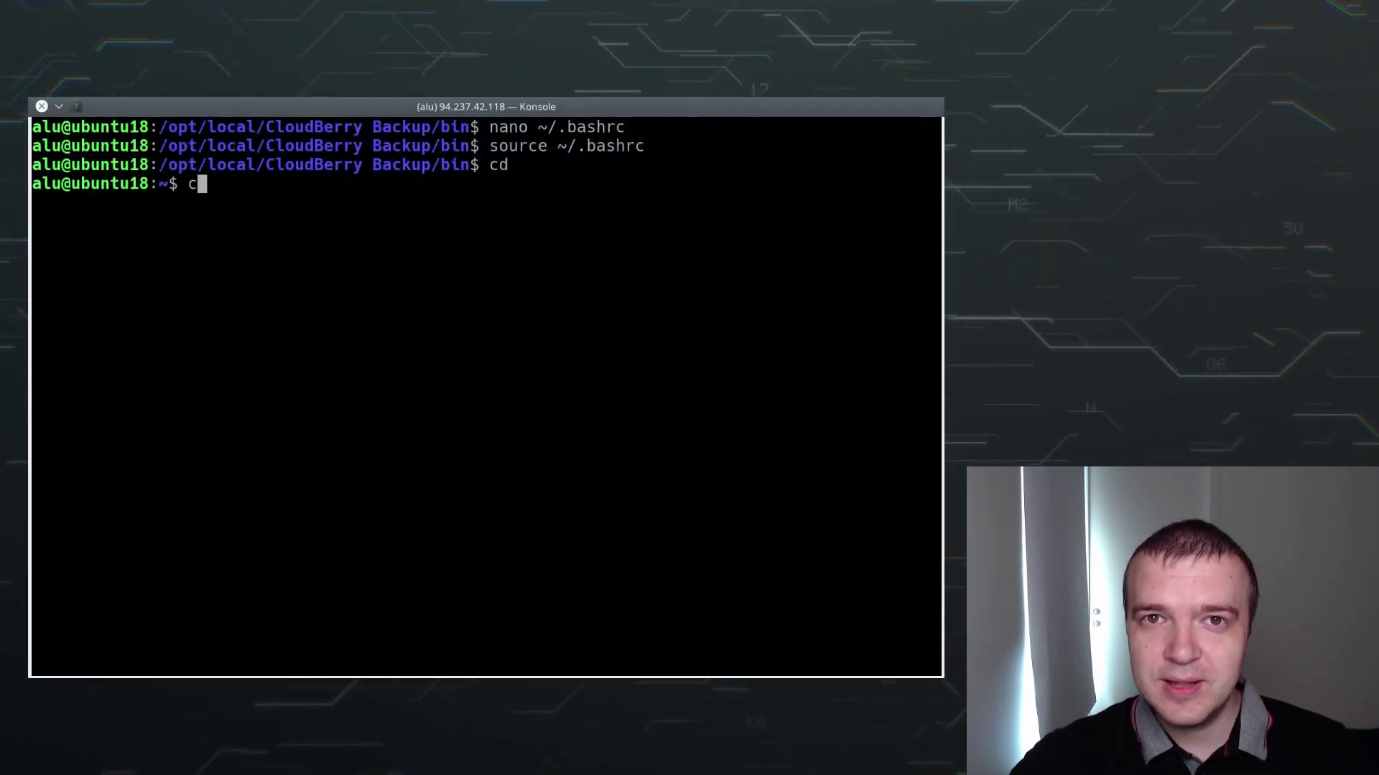
type("bb")
key("Return")
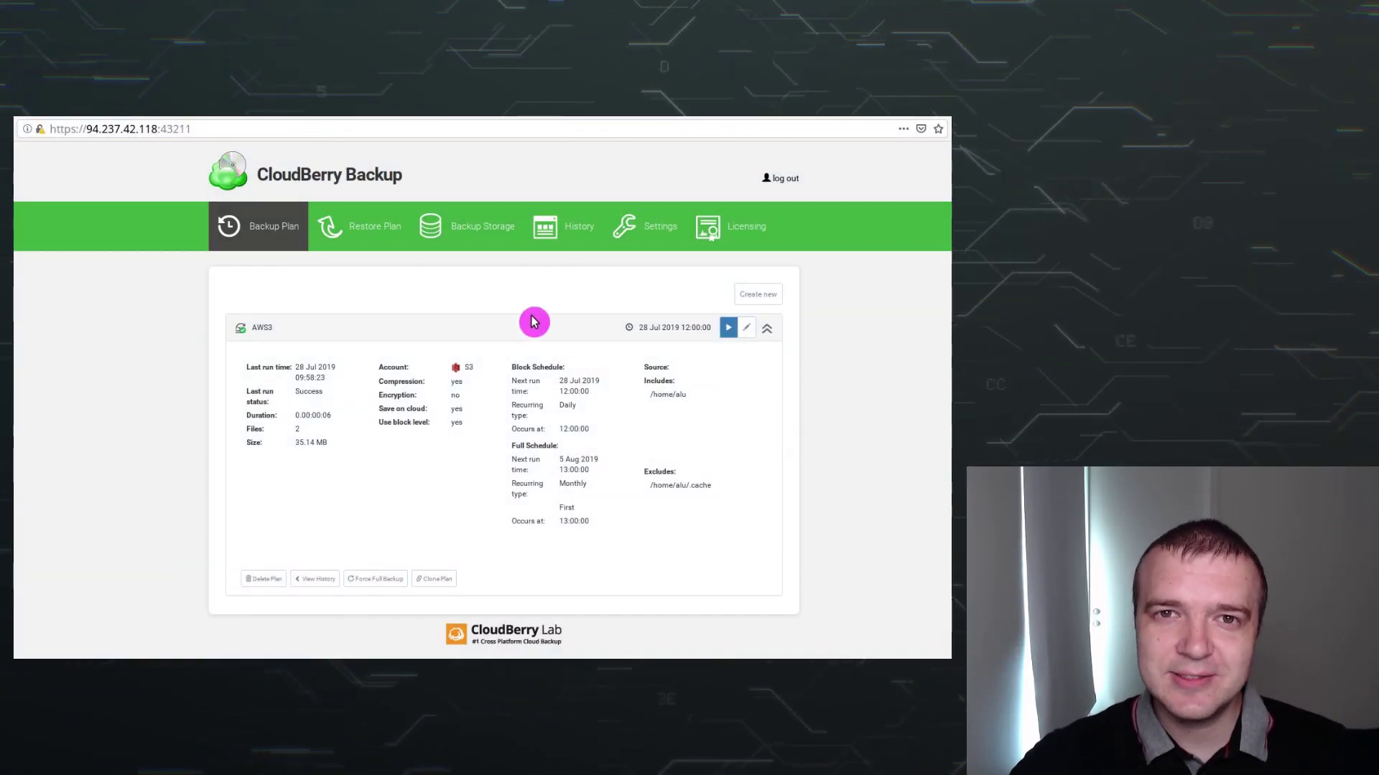
Review restore plans, storage accounts and history, install the package, and pick the alu folder as backup source.
left_click(391, 238)
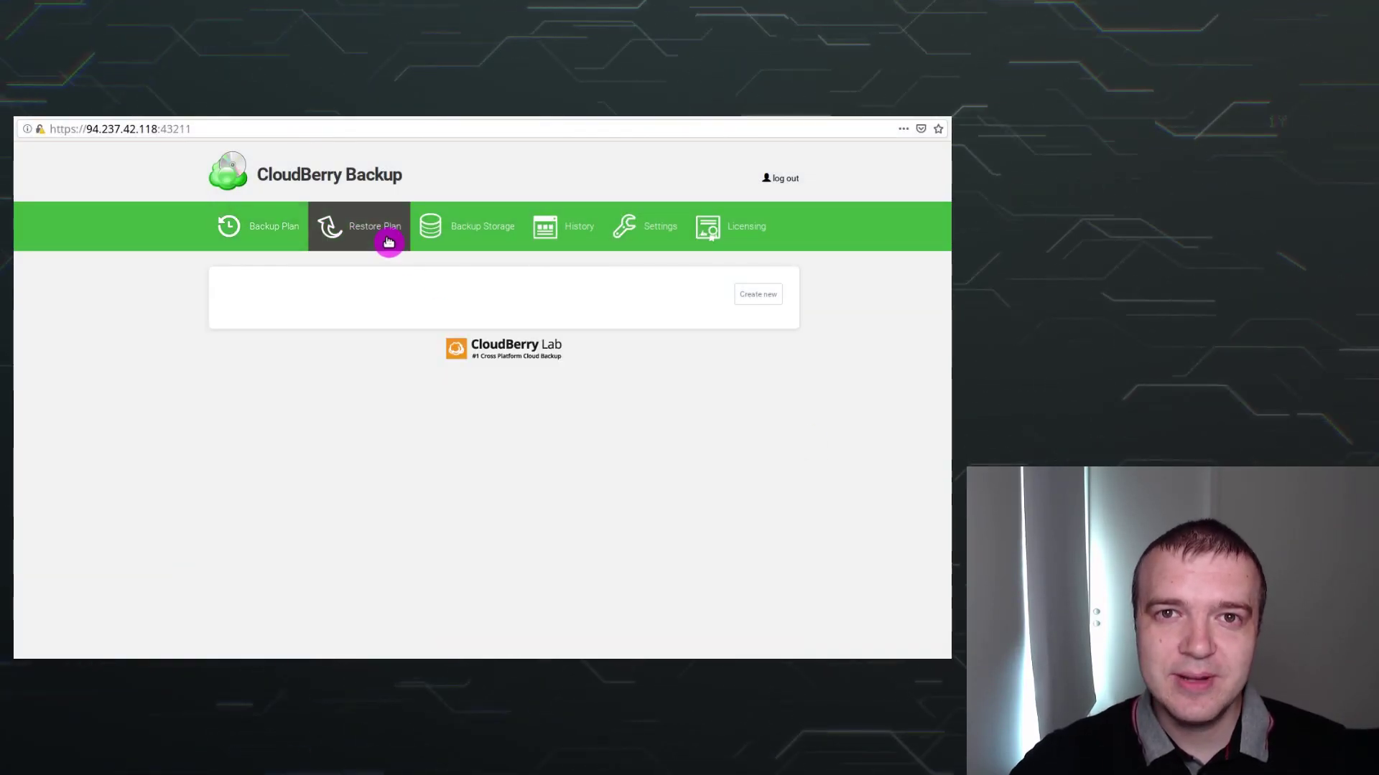
left_click(460, 239)
left_click(563, 240)
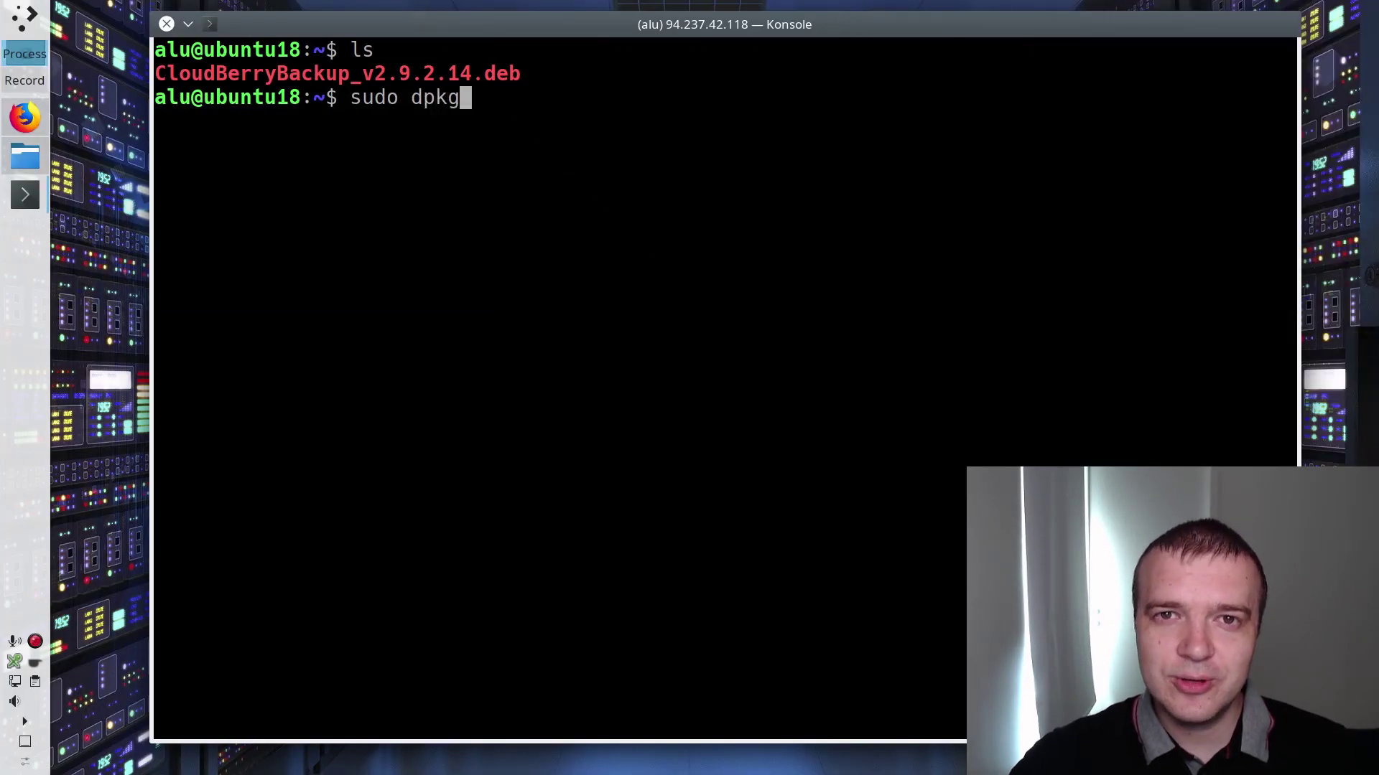
key("Tab")
key("Return")
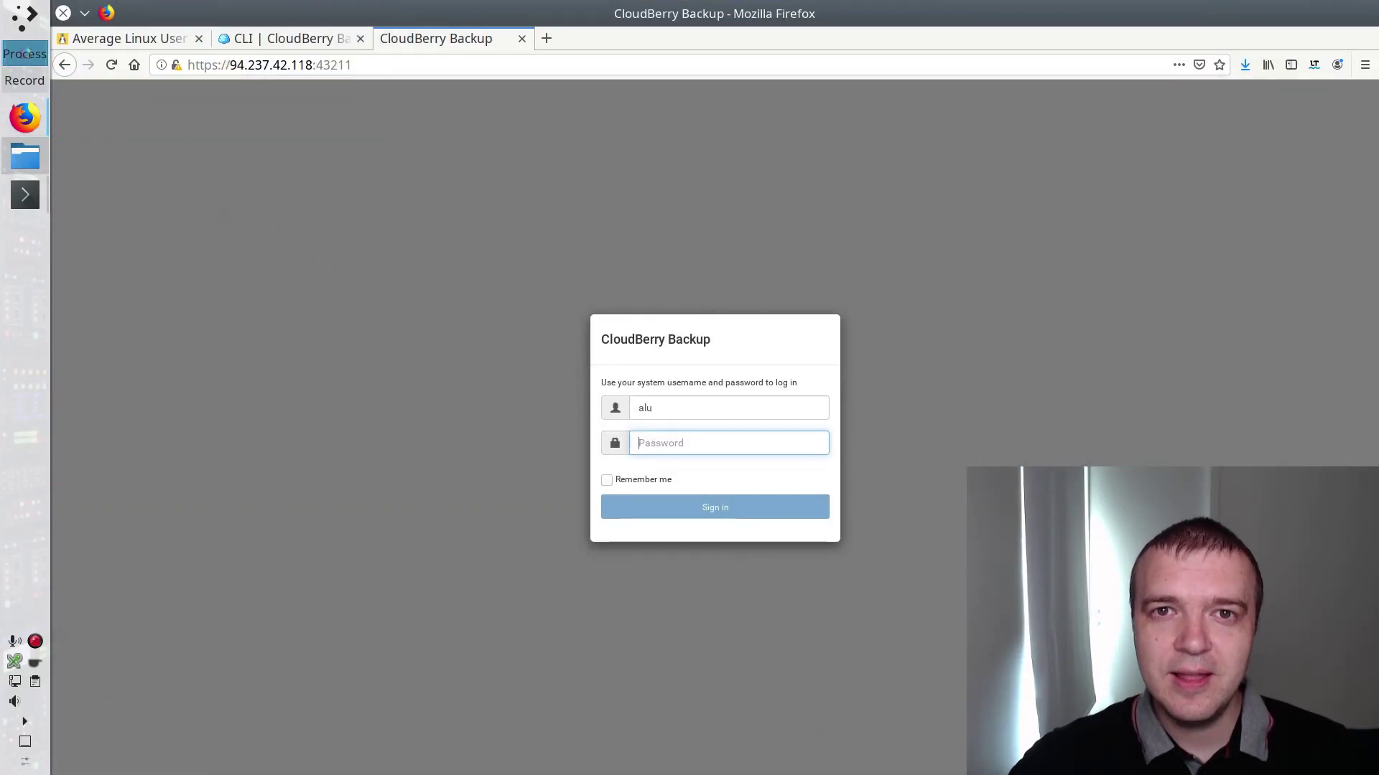
type("12")
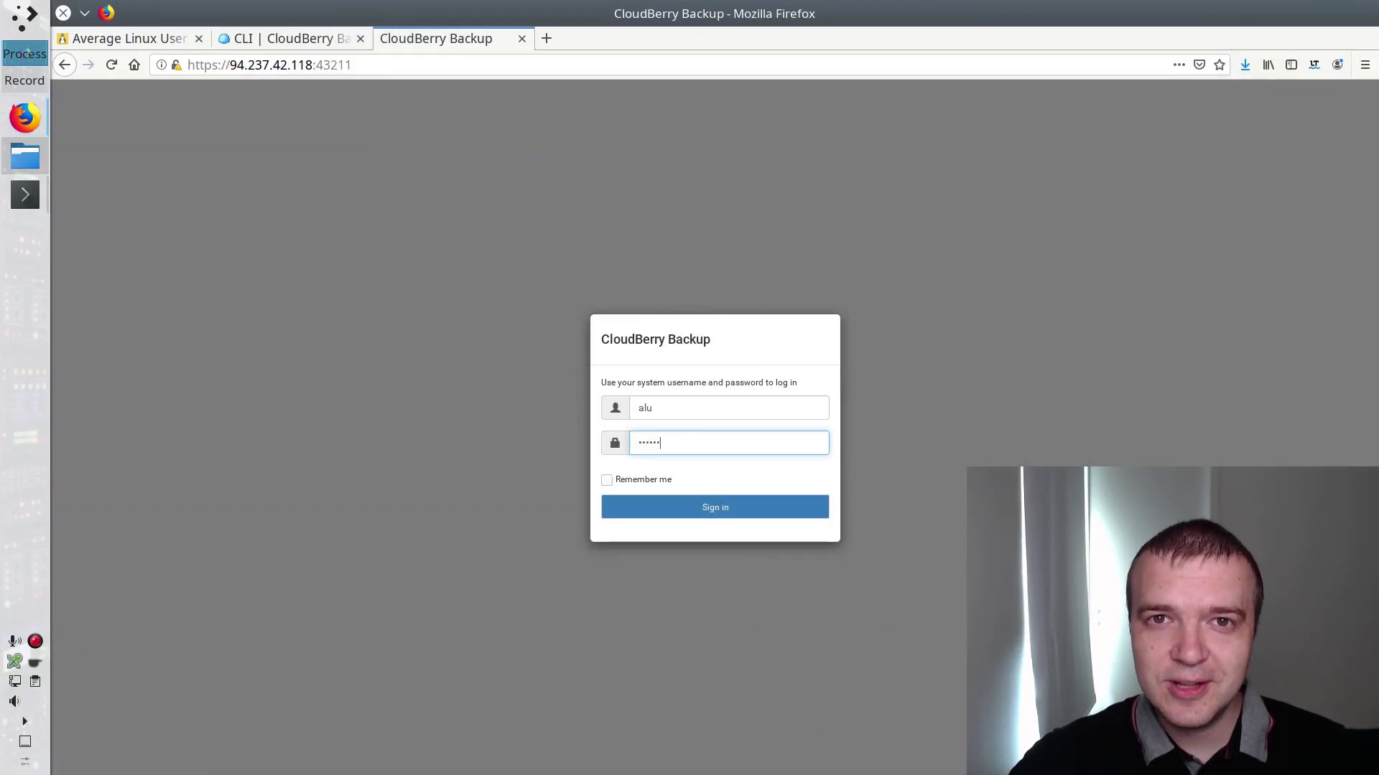
left_click(573, 399)
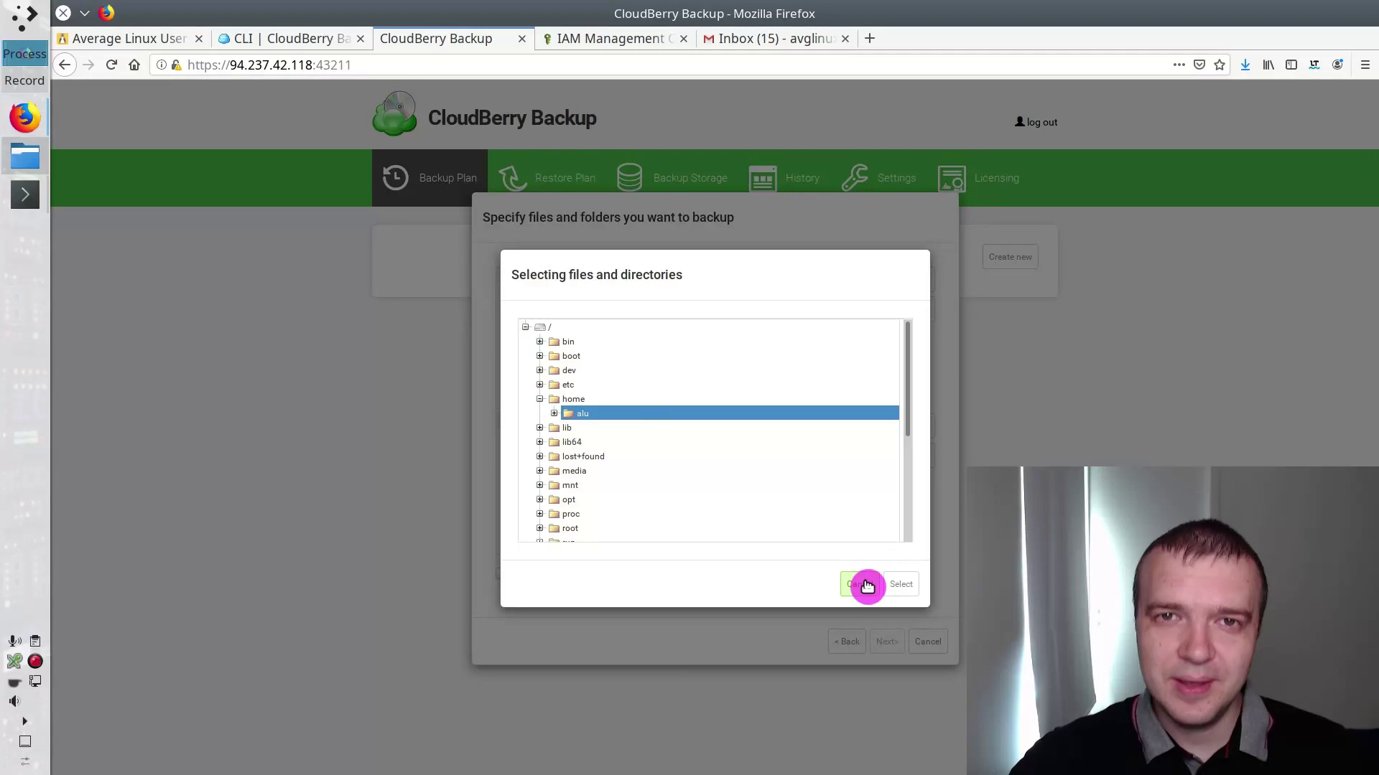
left_click(899, 585)
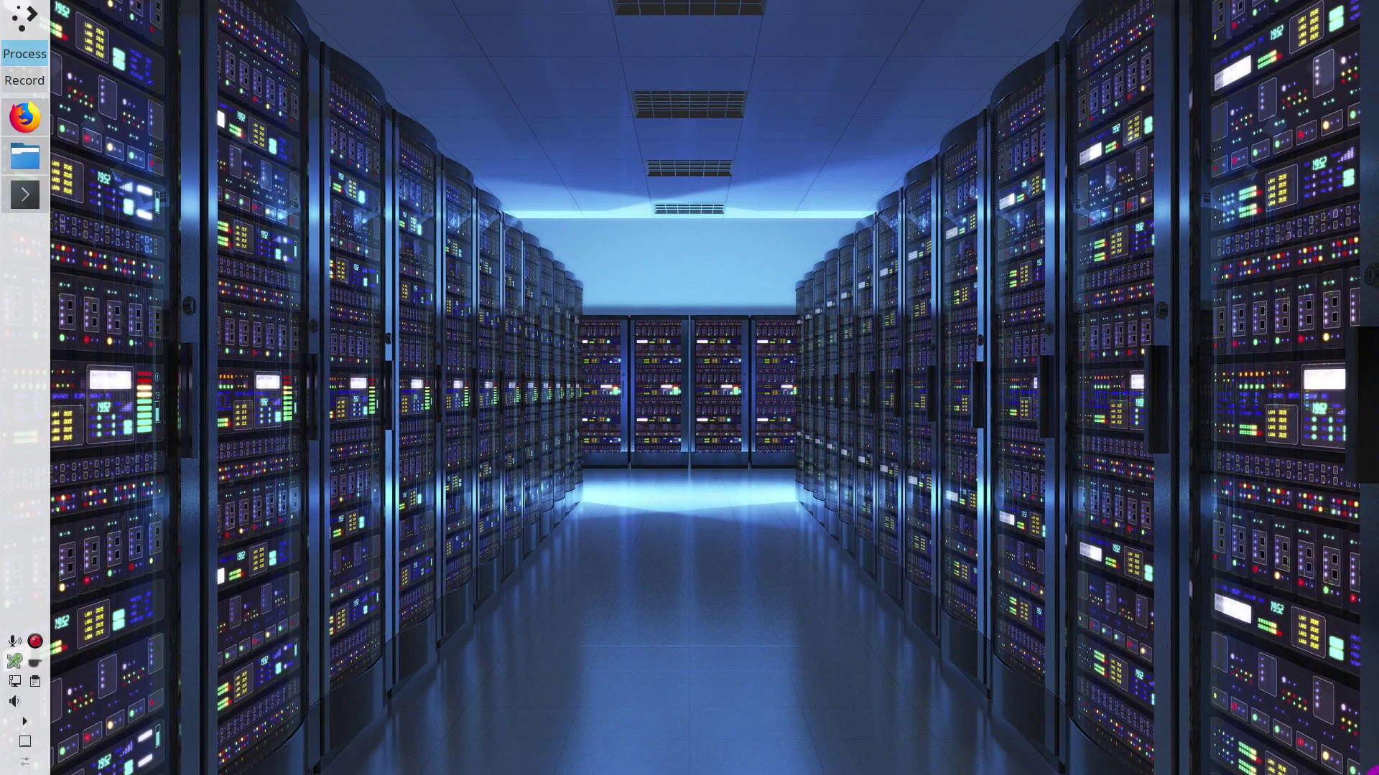
Browse the CloudBerry Linux page in Firefox and go to the free trial download.
left_click(27, 121)
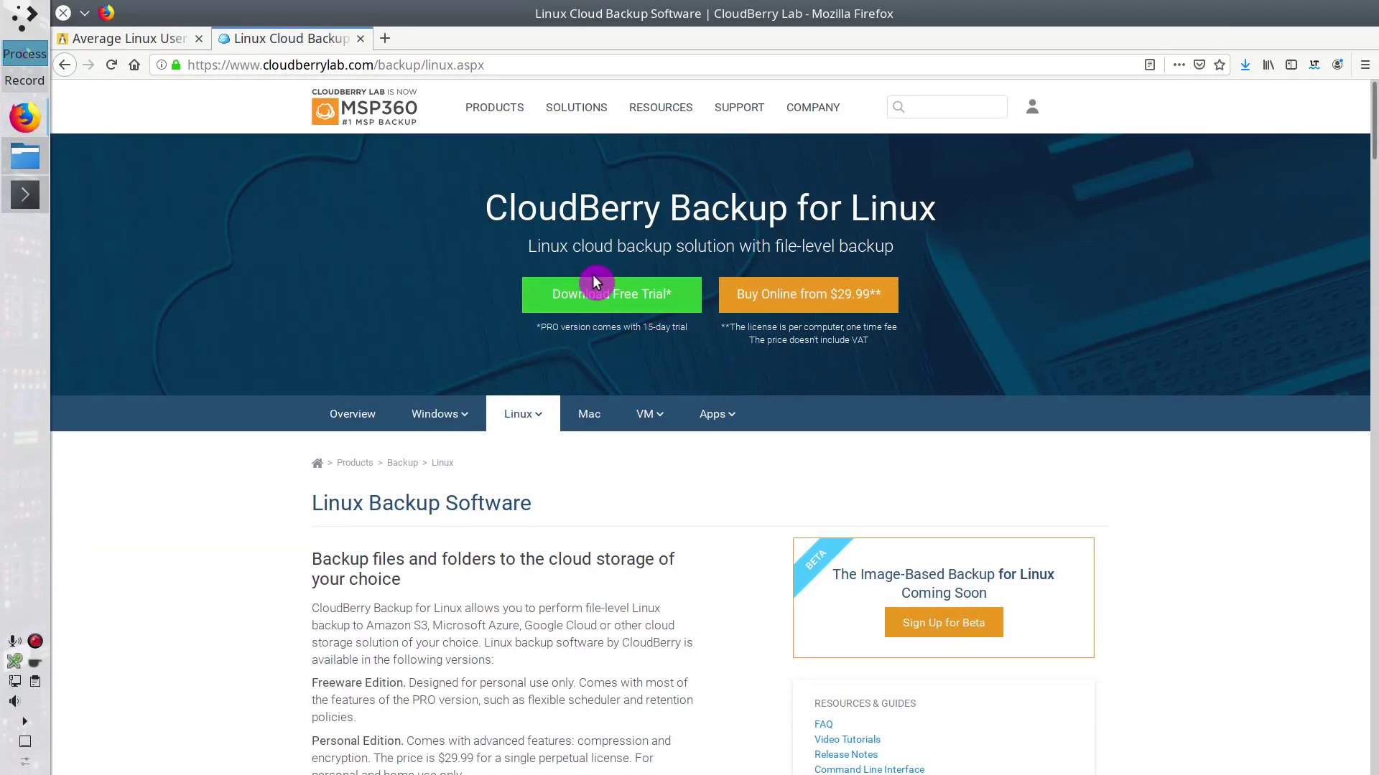
scroll(645, 346, "down", 10)
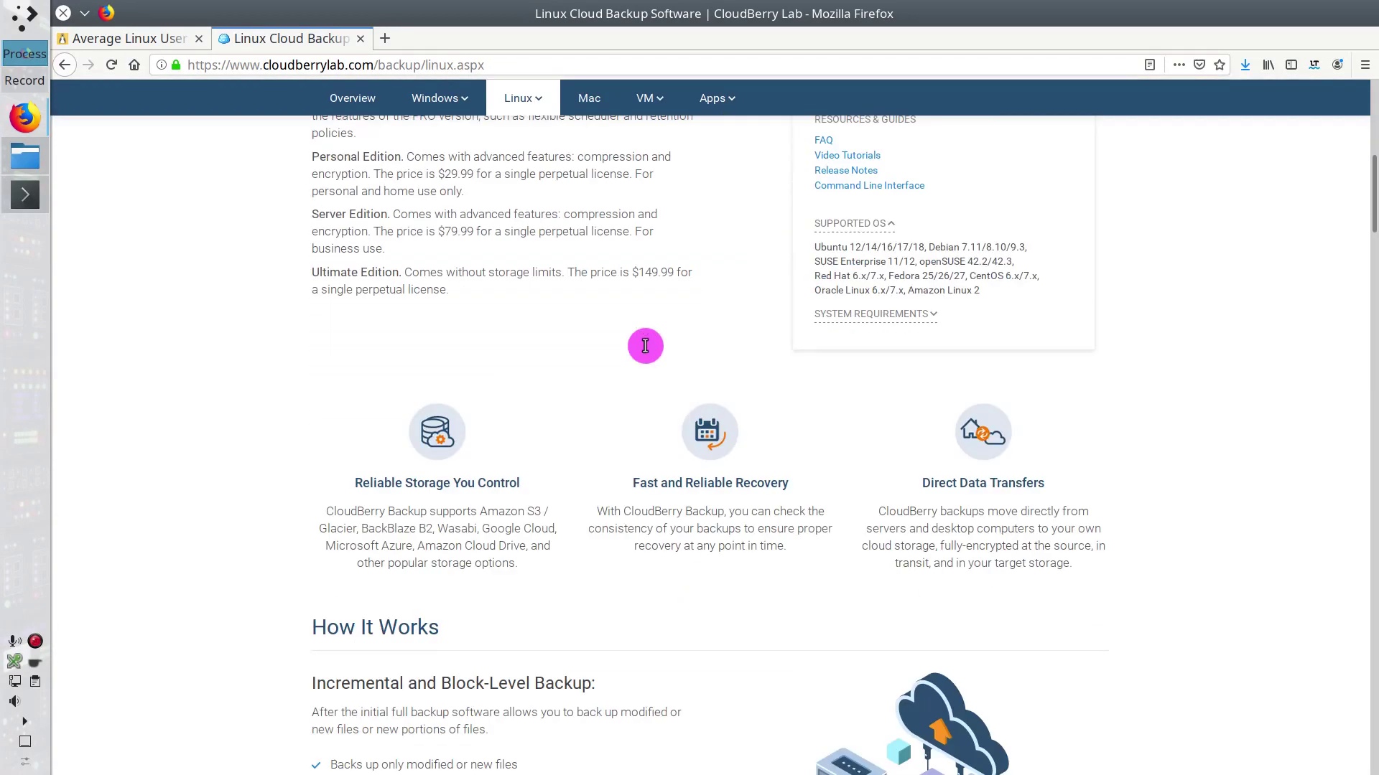
scroll(645, 346, "down", 10)
scroll(644, 346, "down", 10)
scroll(645, 346, "down", 2)
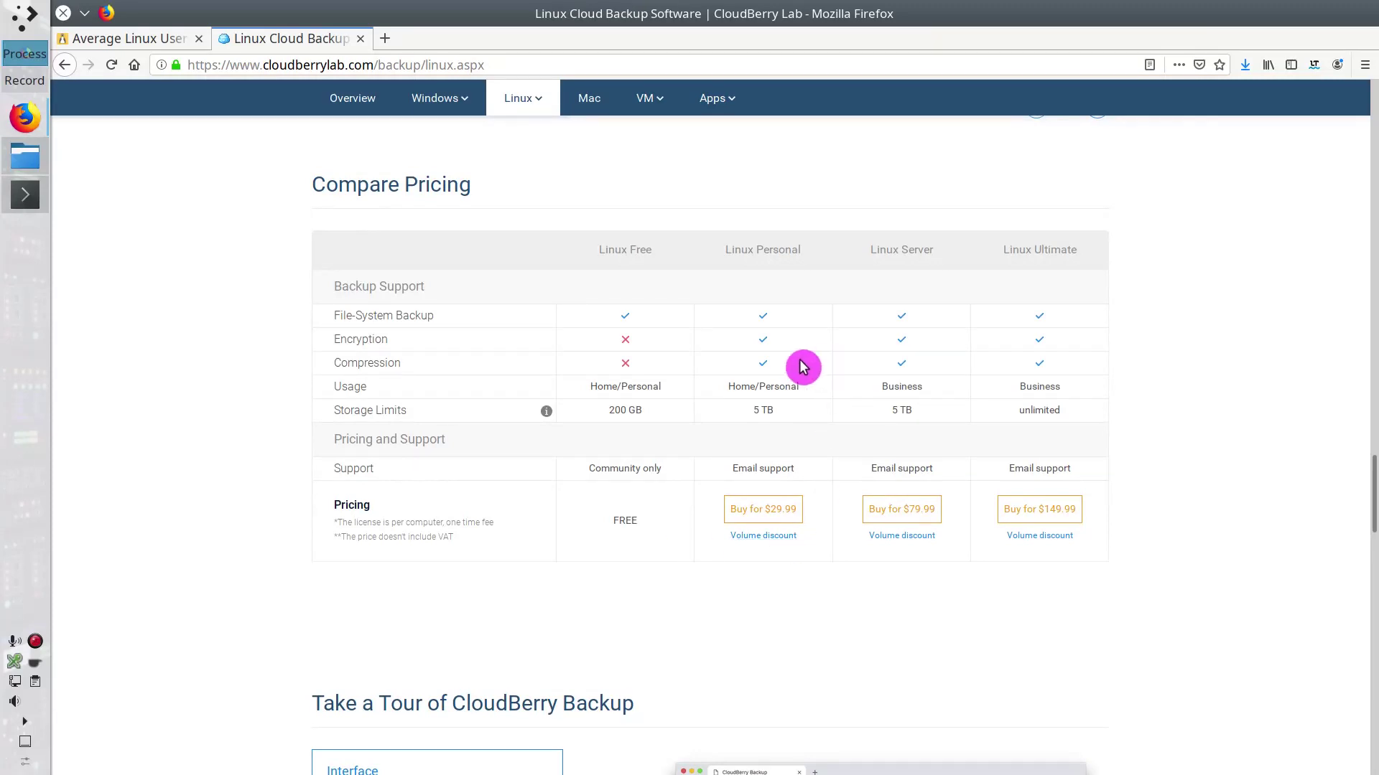
scroll(823, 612, "up", 15)
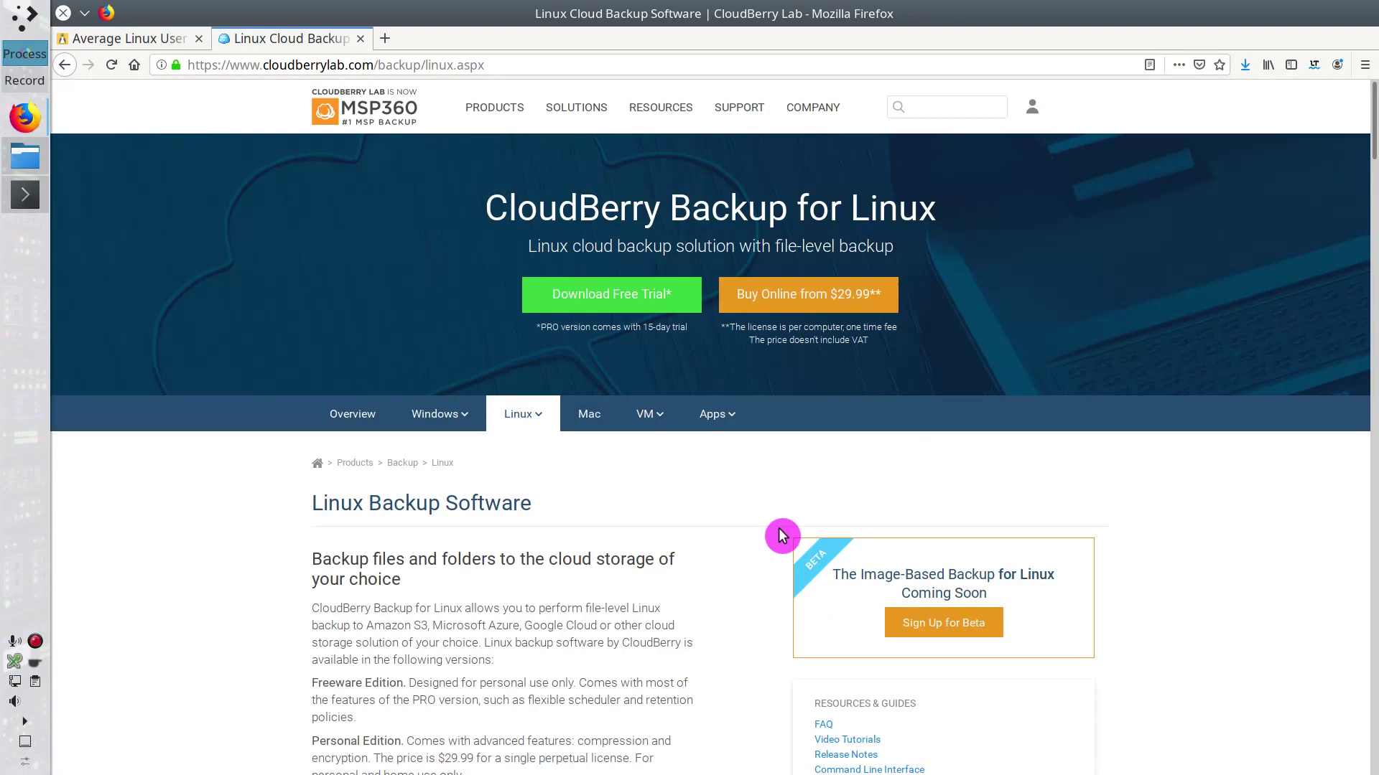
left_click(650, 312)
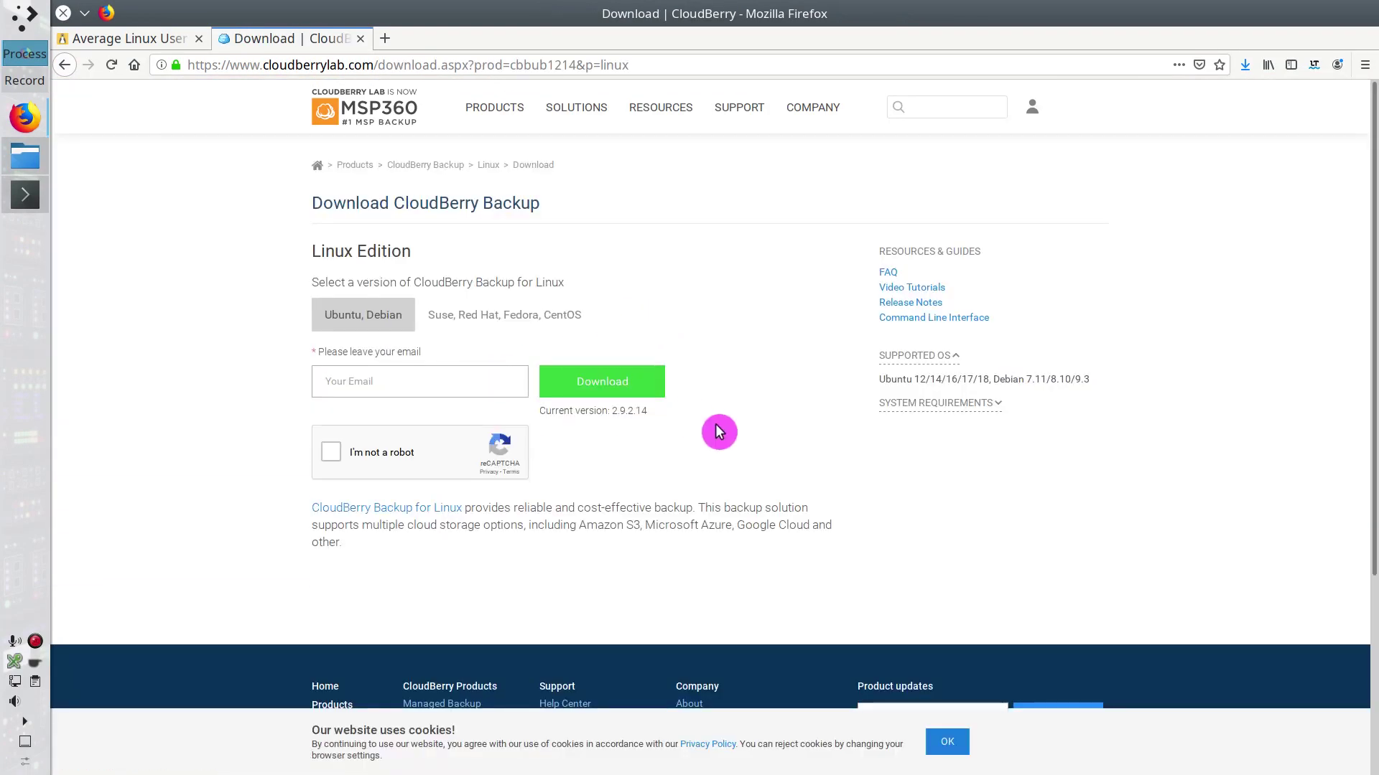
Enter an email and save the Ubuntu/Debian .deb package download.
type("mail.com")
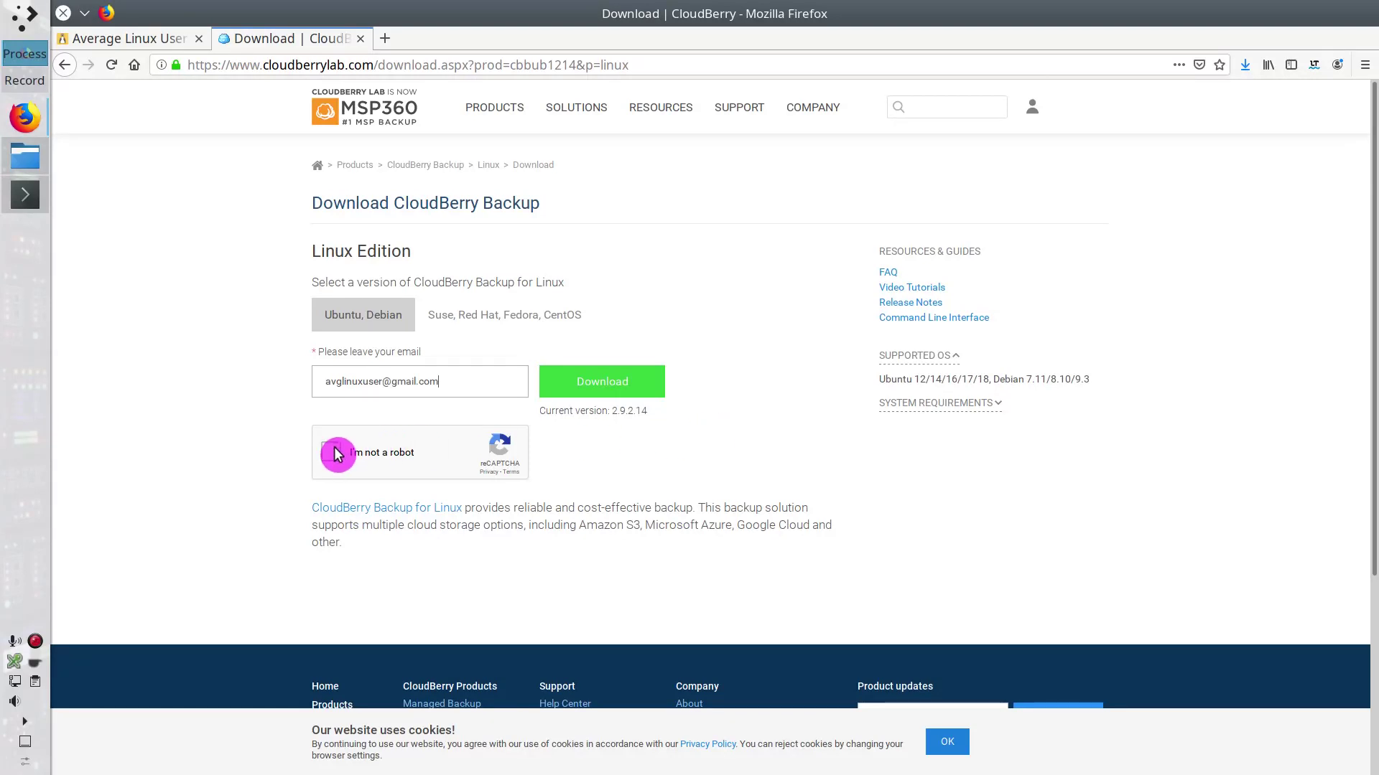
left_click(622, 391)
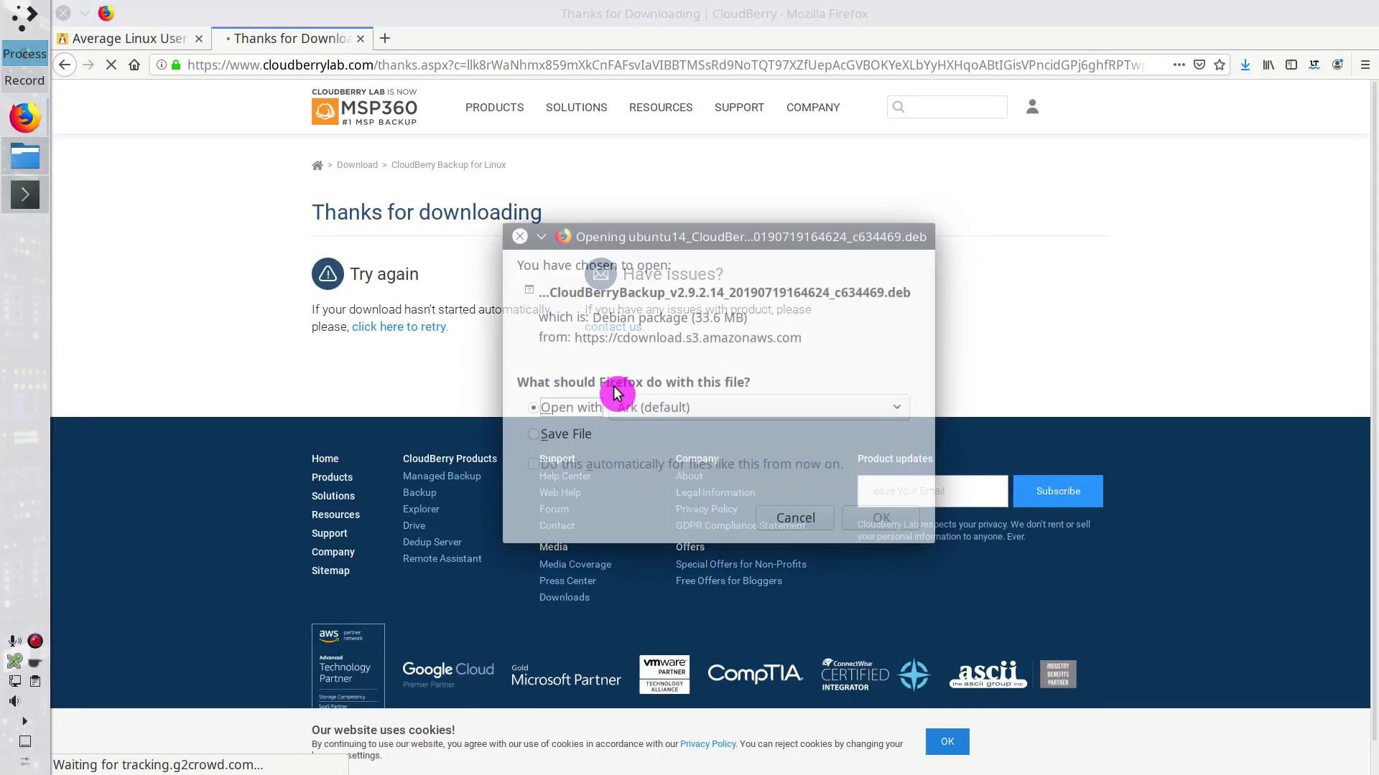
left_click(875, 522)
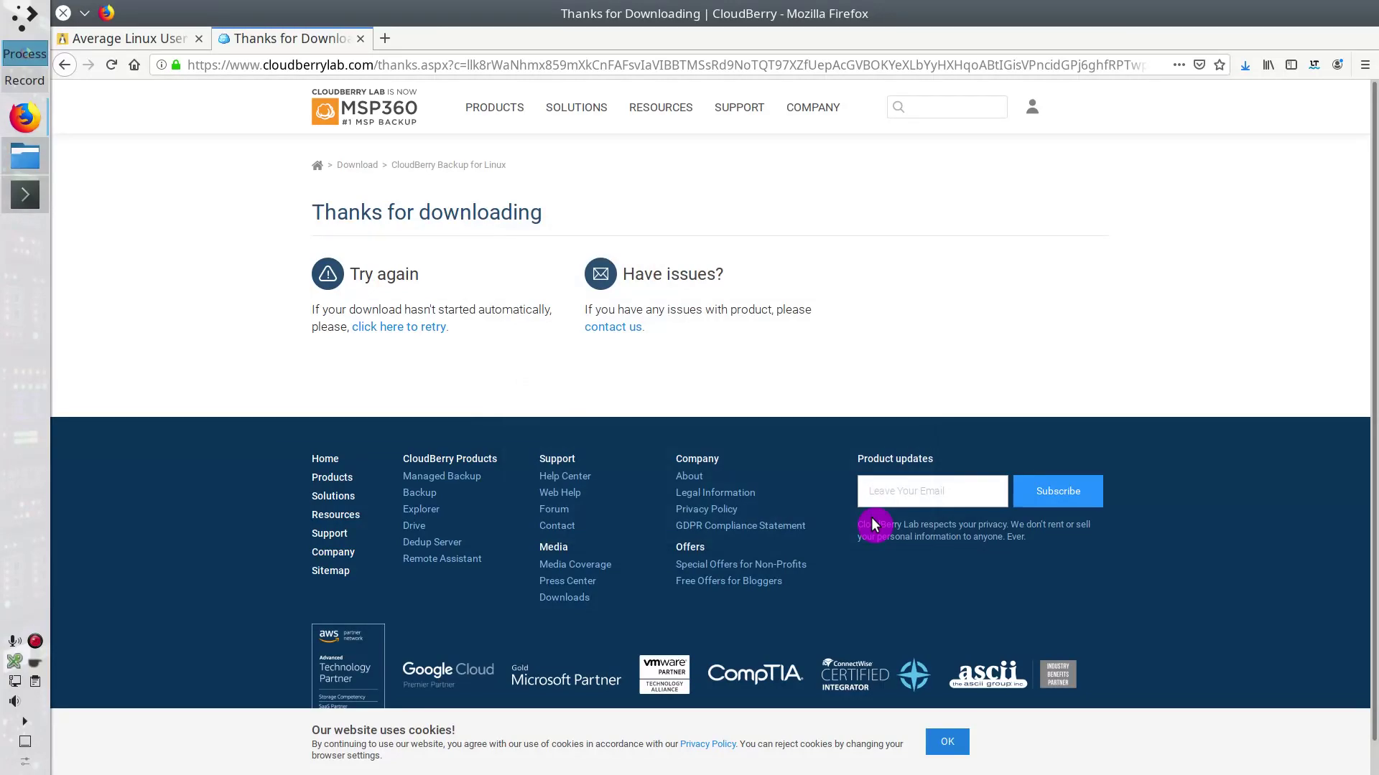
left_click(63, 13)
left_click(24, 194)
type("scp ")
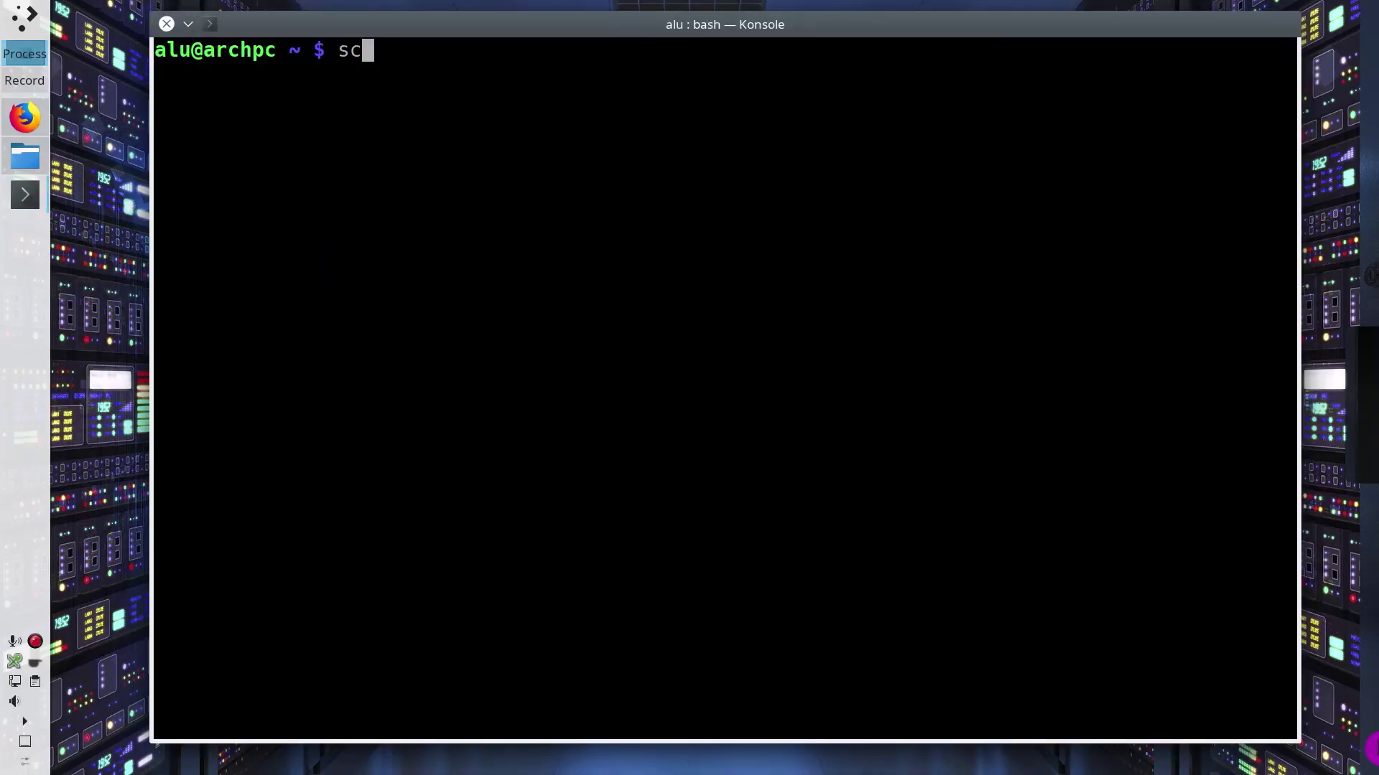
type("C")
key("Tab")
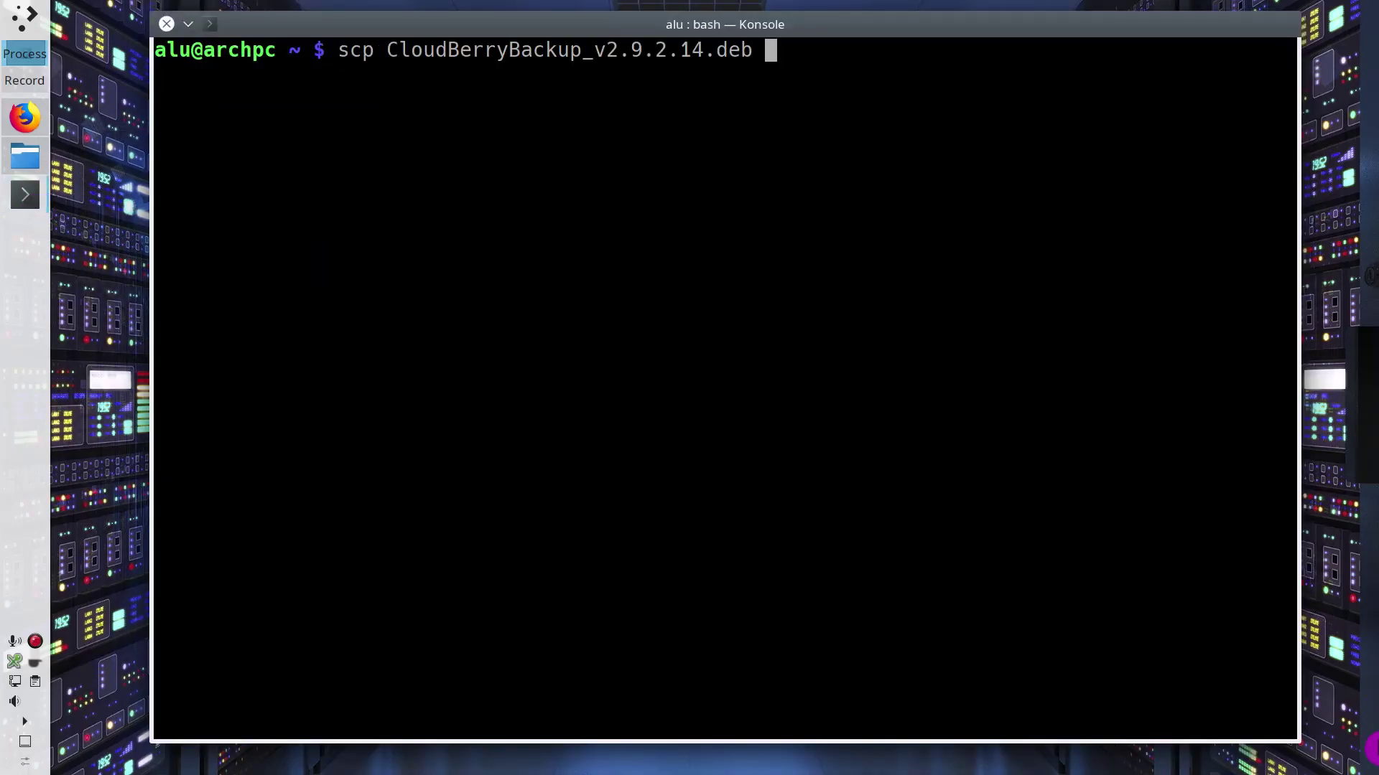
type("alu@94.237.42.118:/home/al")
type("u")
key("Return")
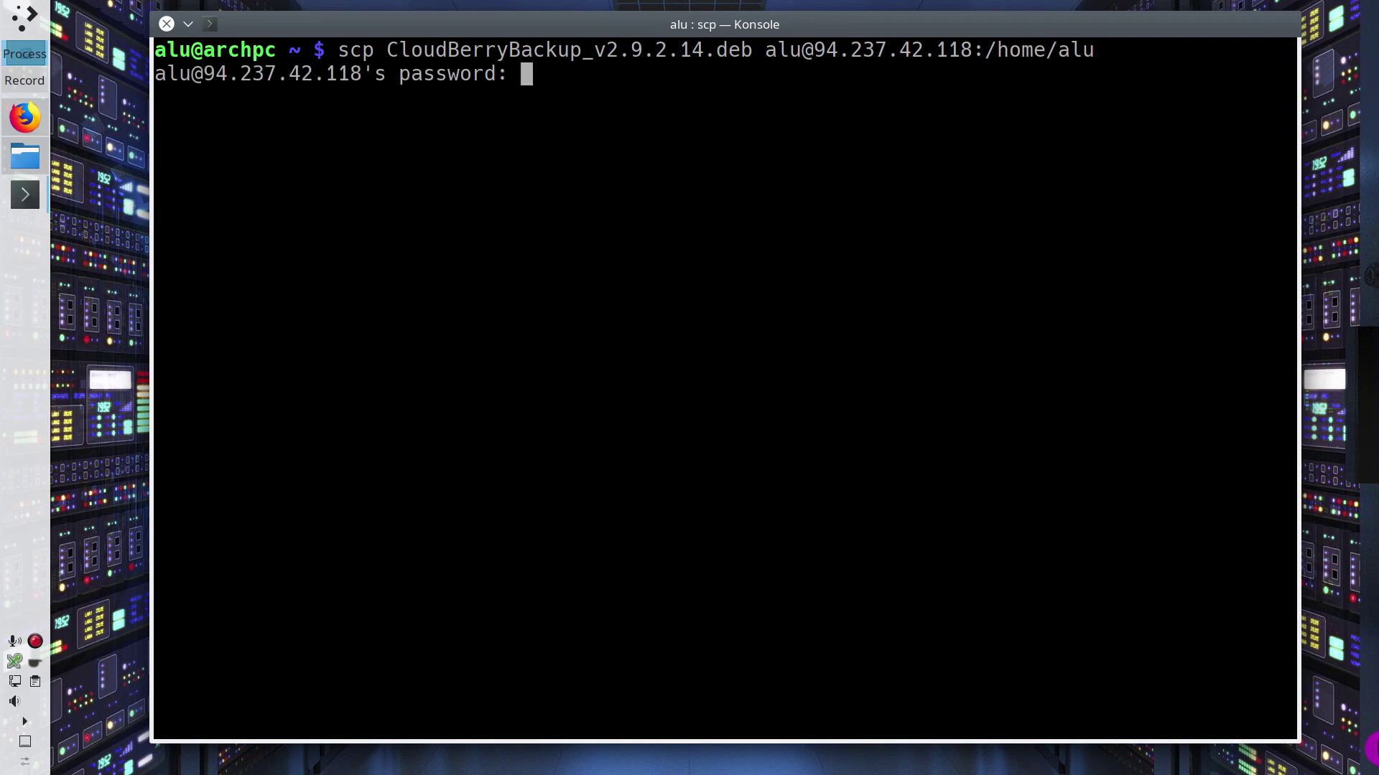
key("Return")
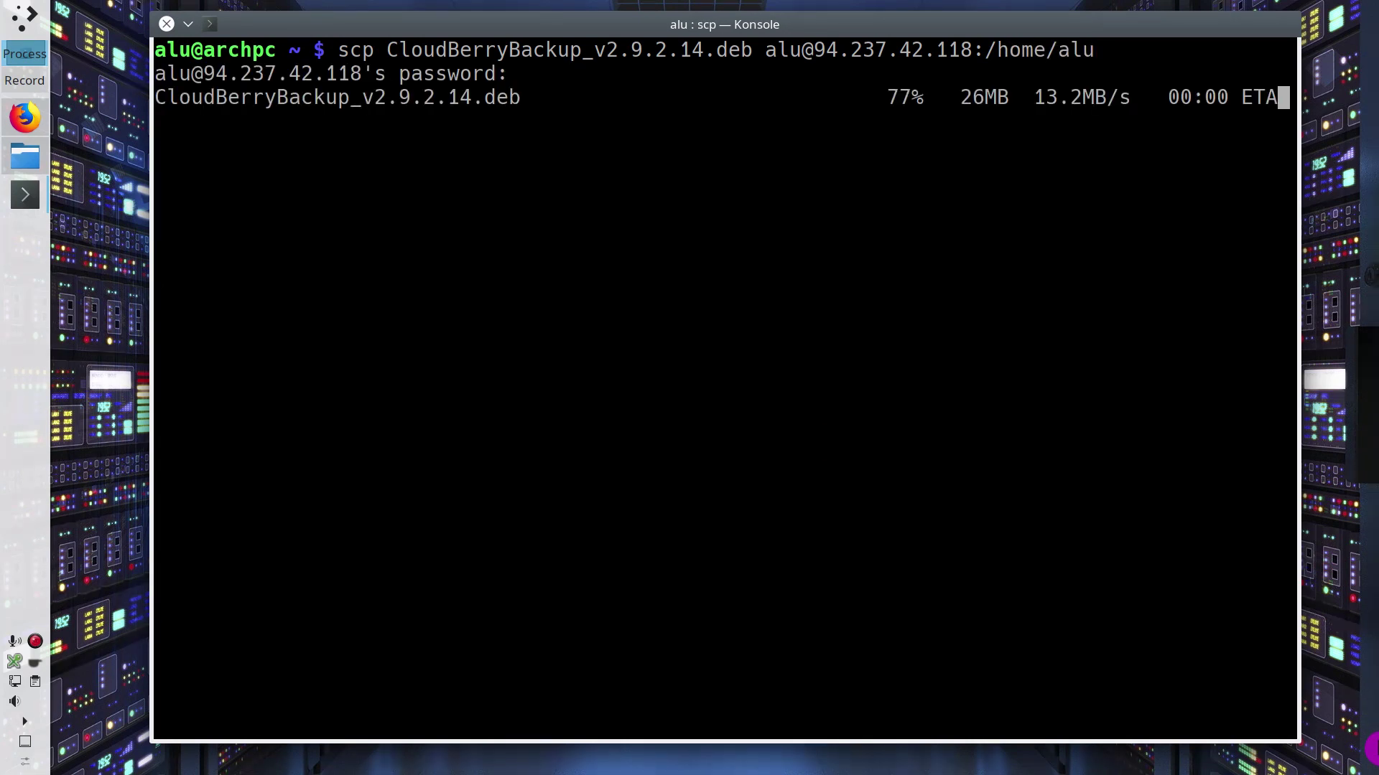
type("alu@94.237.42.118")
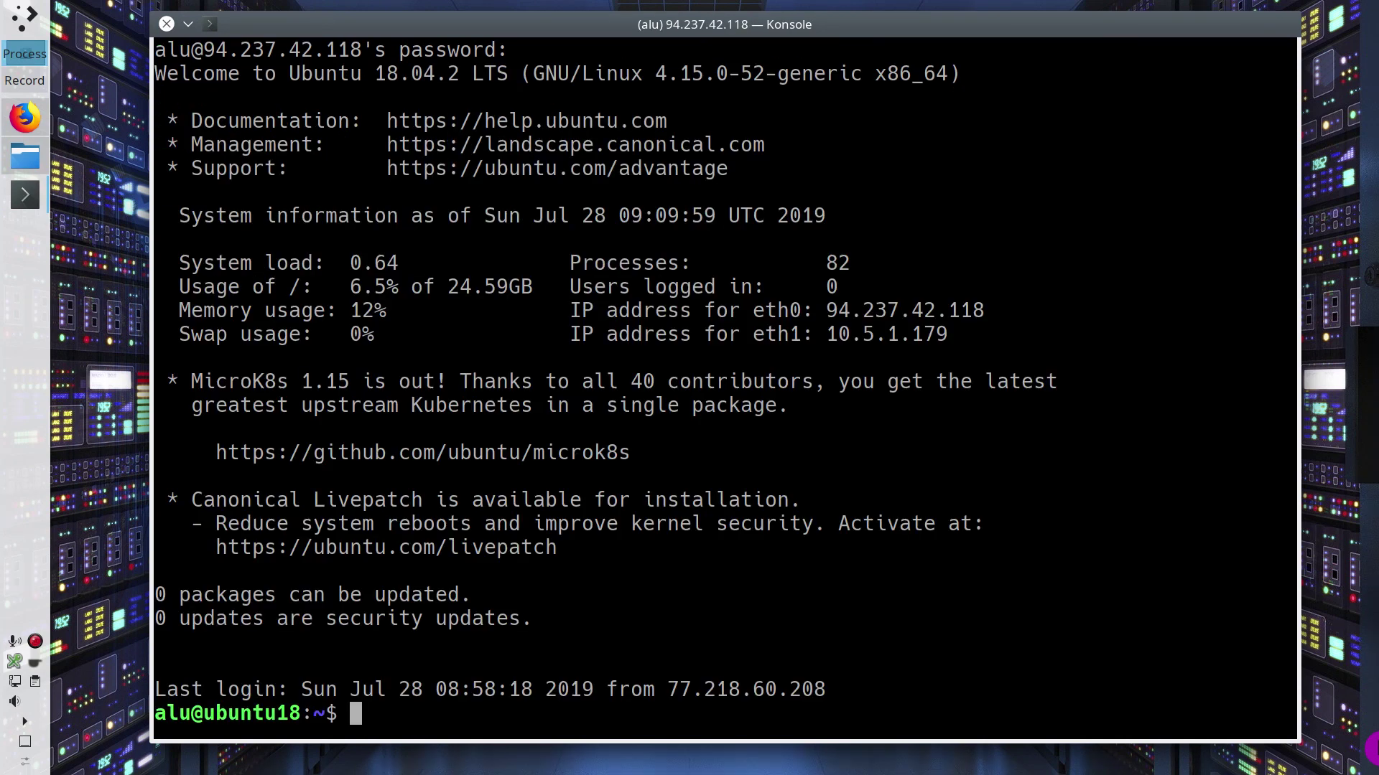
key("ctrl+l")
type("ls")
key("Return")
type("sudo")
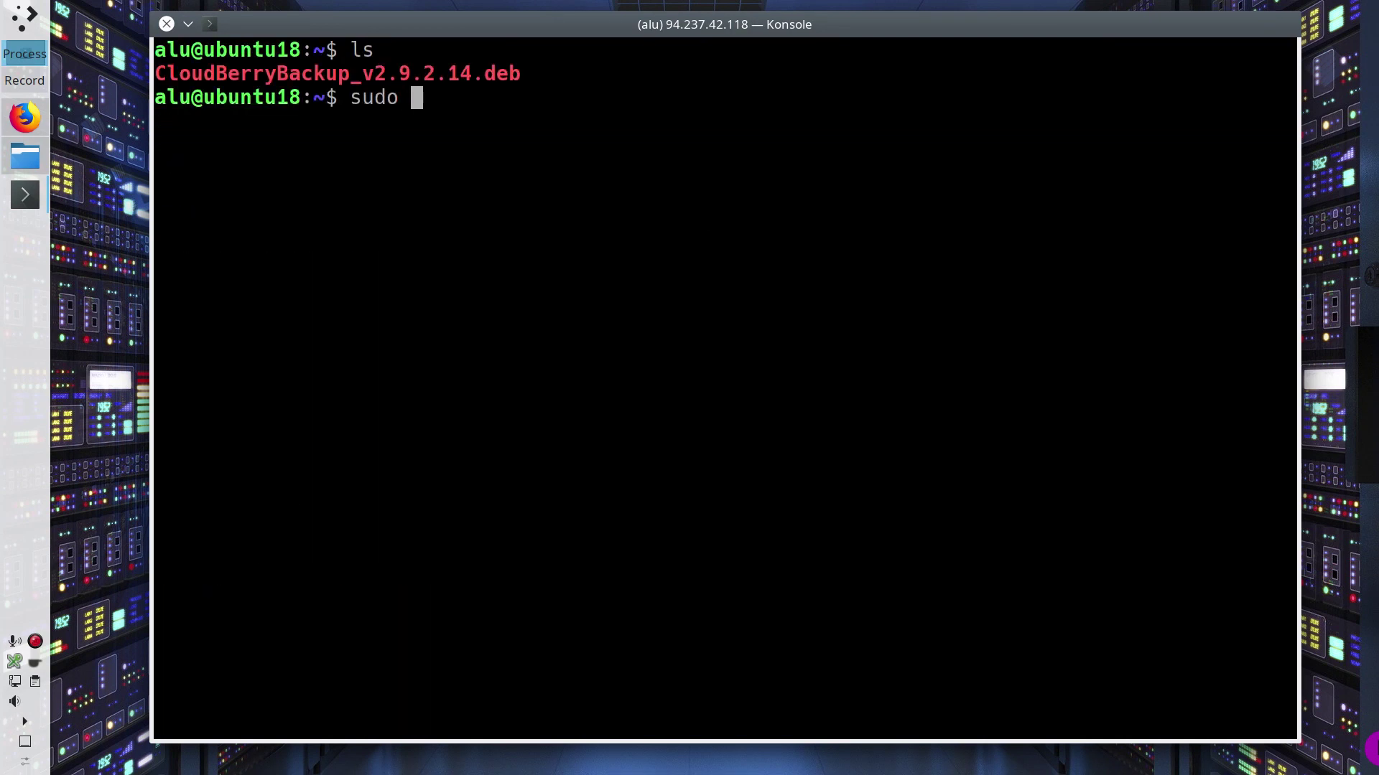
type("C")
key("Tab")
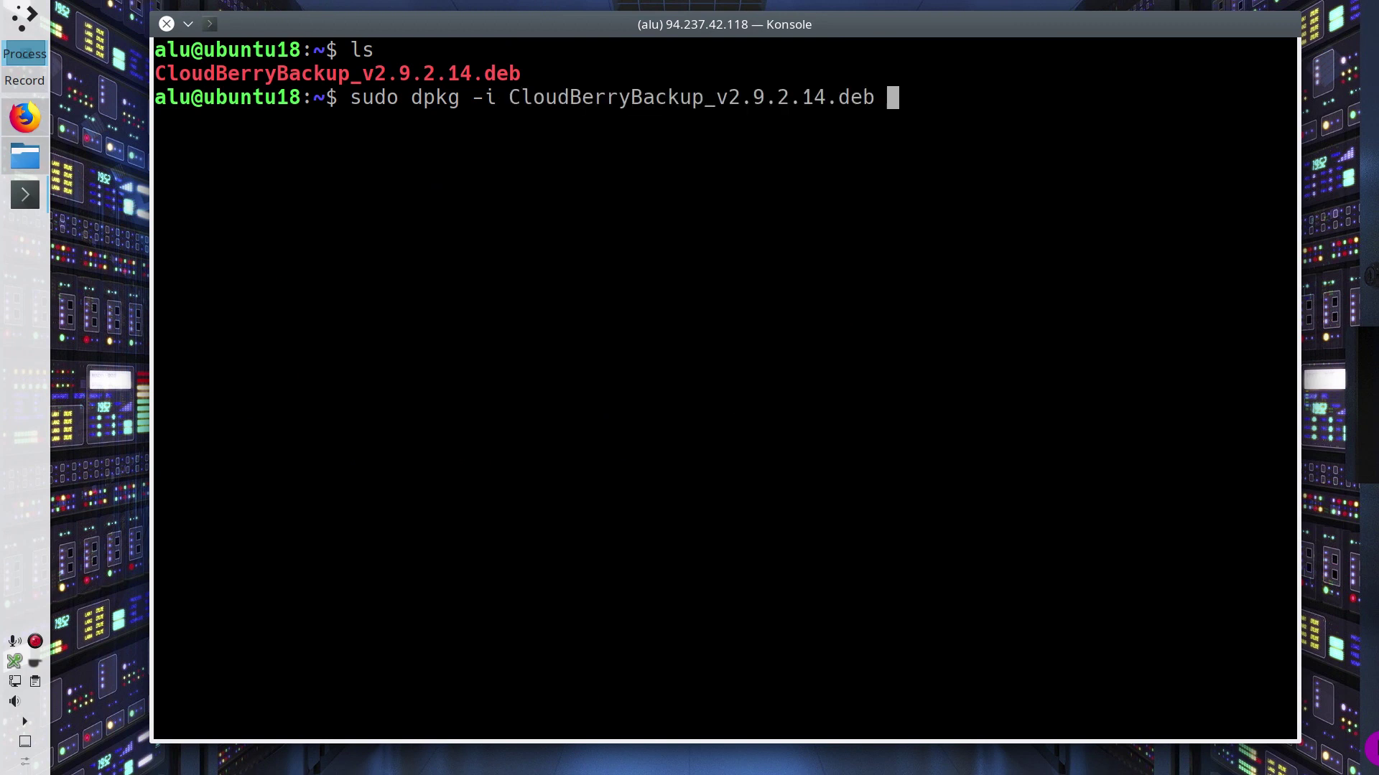
key("Return")
Change to /opt/local/CloudBerry Backup/bin and list the program files.
type("cd /opt/l")
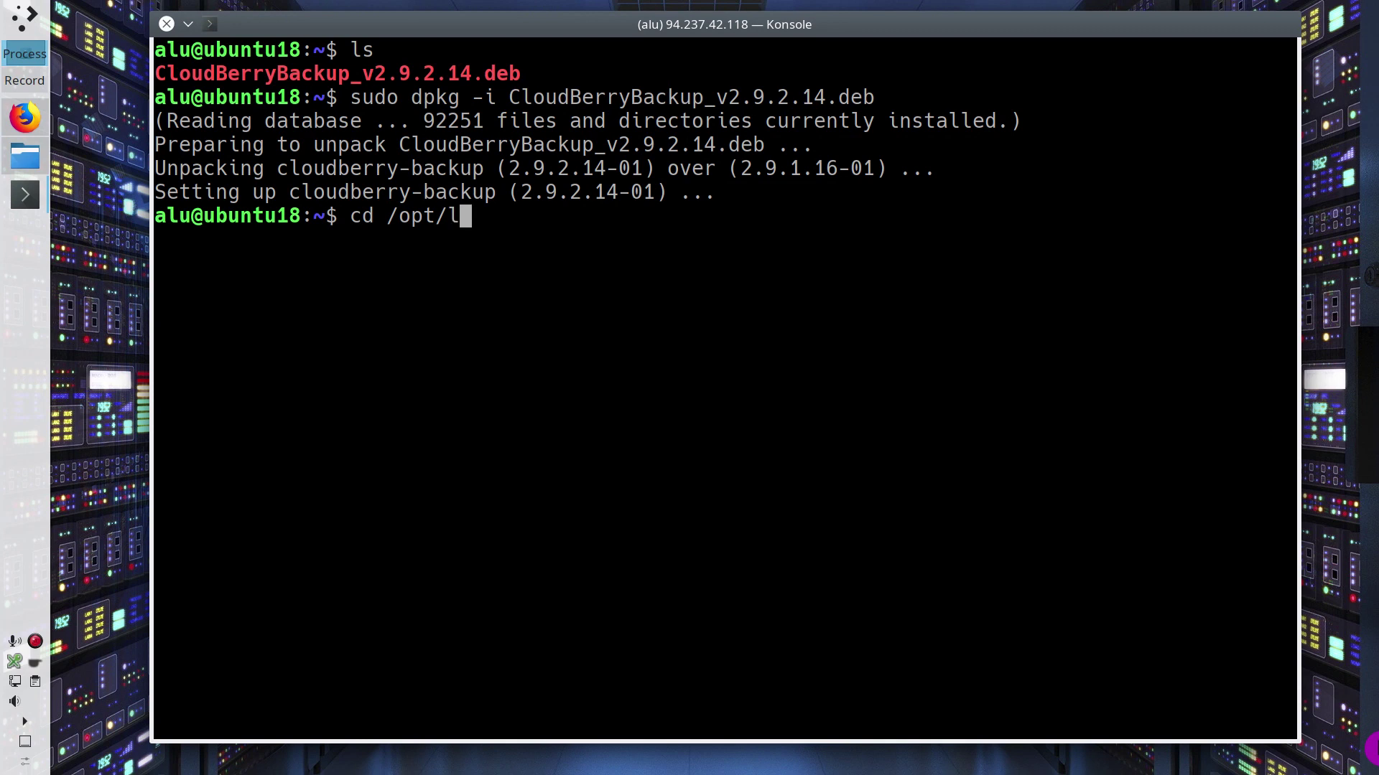
key("Tab")
key("Tab")
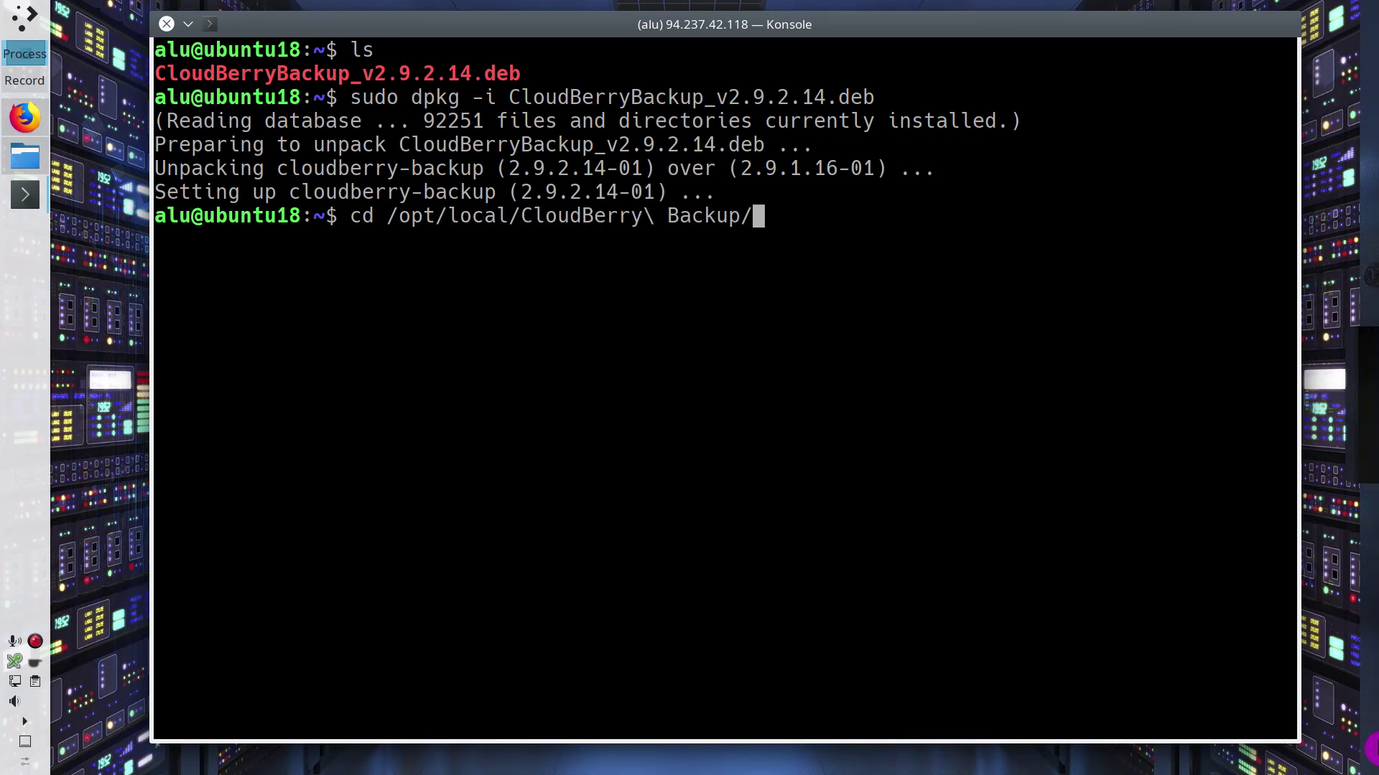
type("b")
key("Tab")
key("Return")
type("ls")
key("Return")
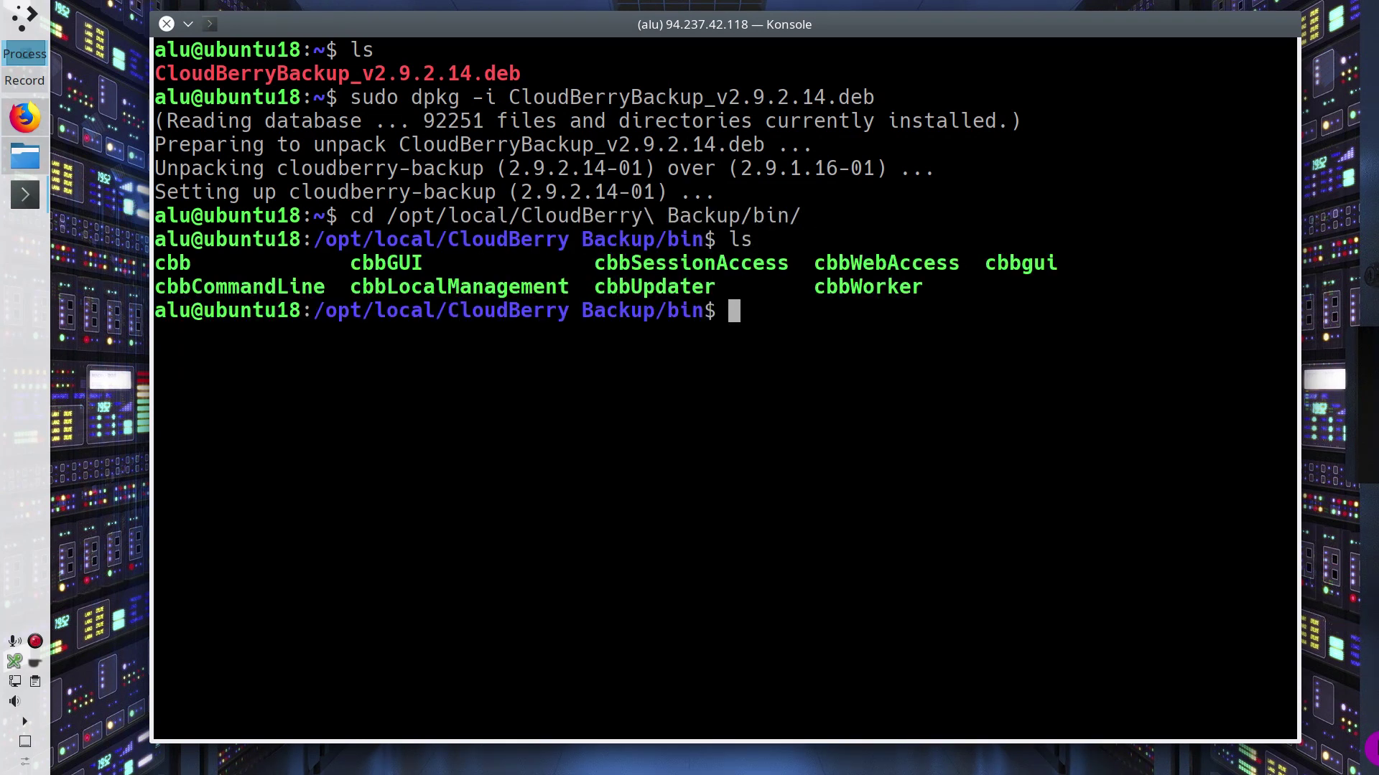
type("./cbb")
Run ./cbb to review its command list, then clear the terminal.
key("Return")
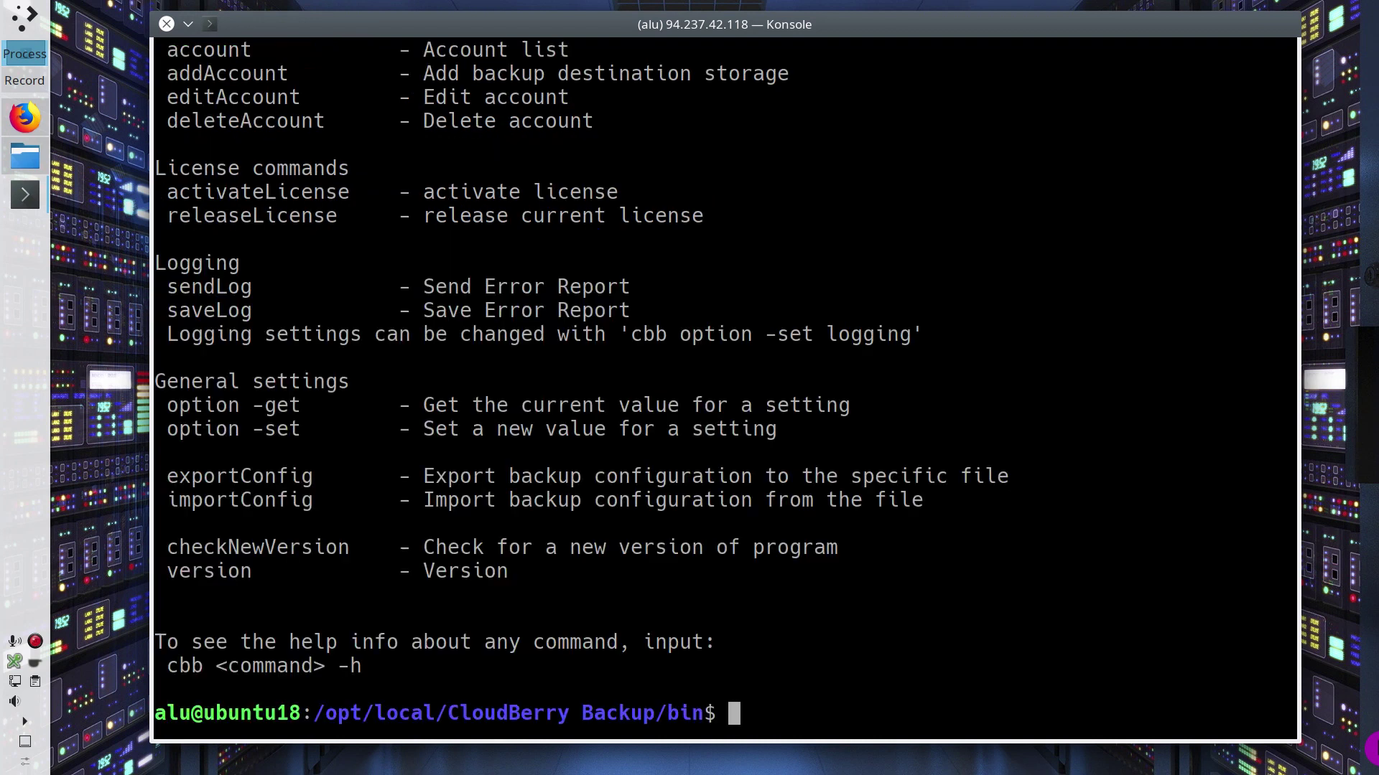
scroll(1147, 668, "up", 3)
scroll(1147, 668, "up", 4)
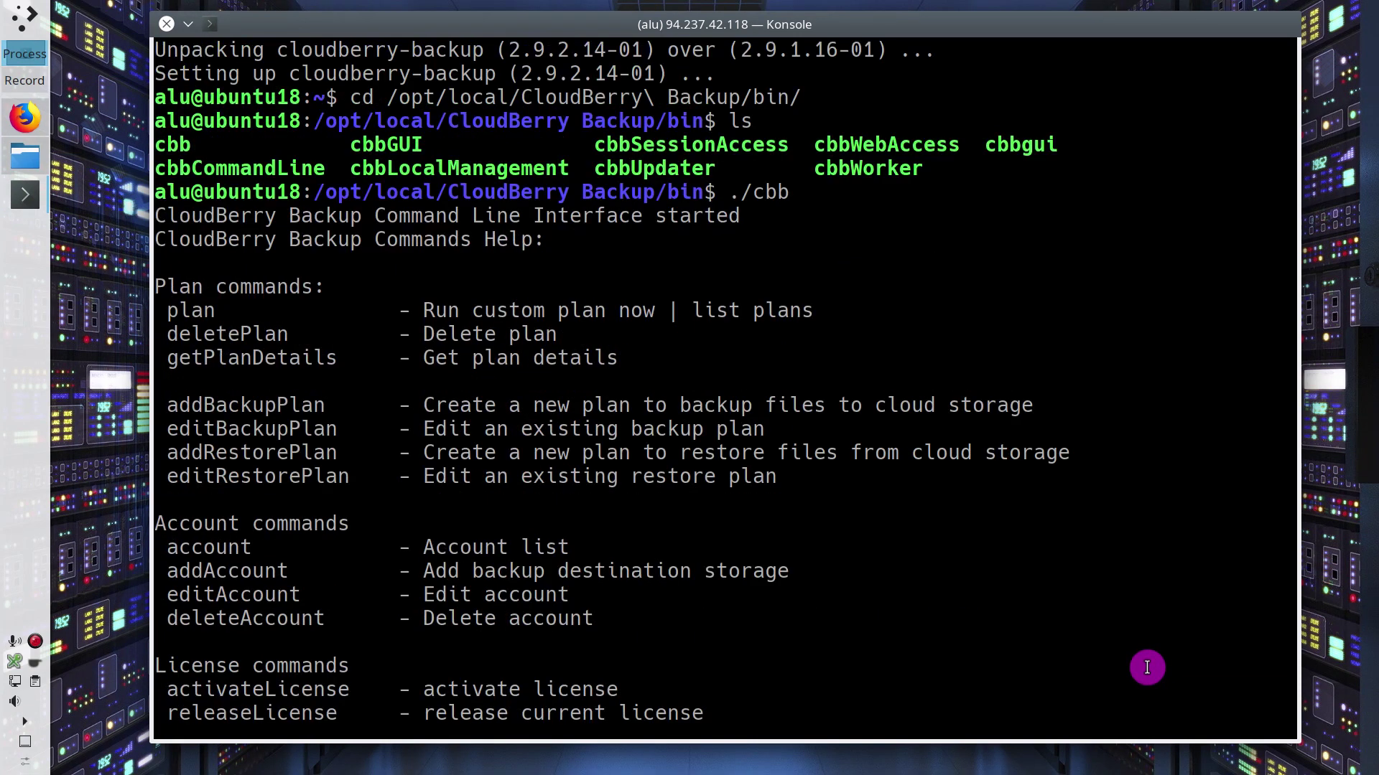
scroll(1147, 668, "down", 1)
scroll(1146, 668, "down", 6)
key("ctrl+l")
type("nano ~/.bash")
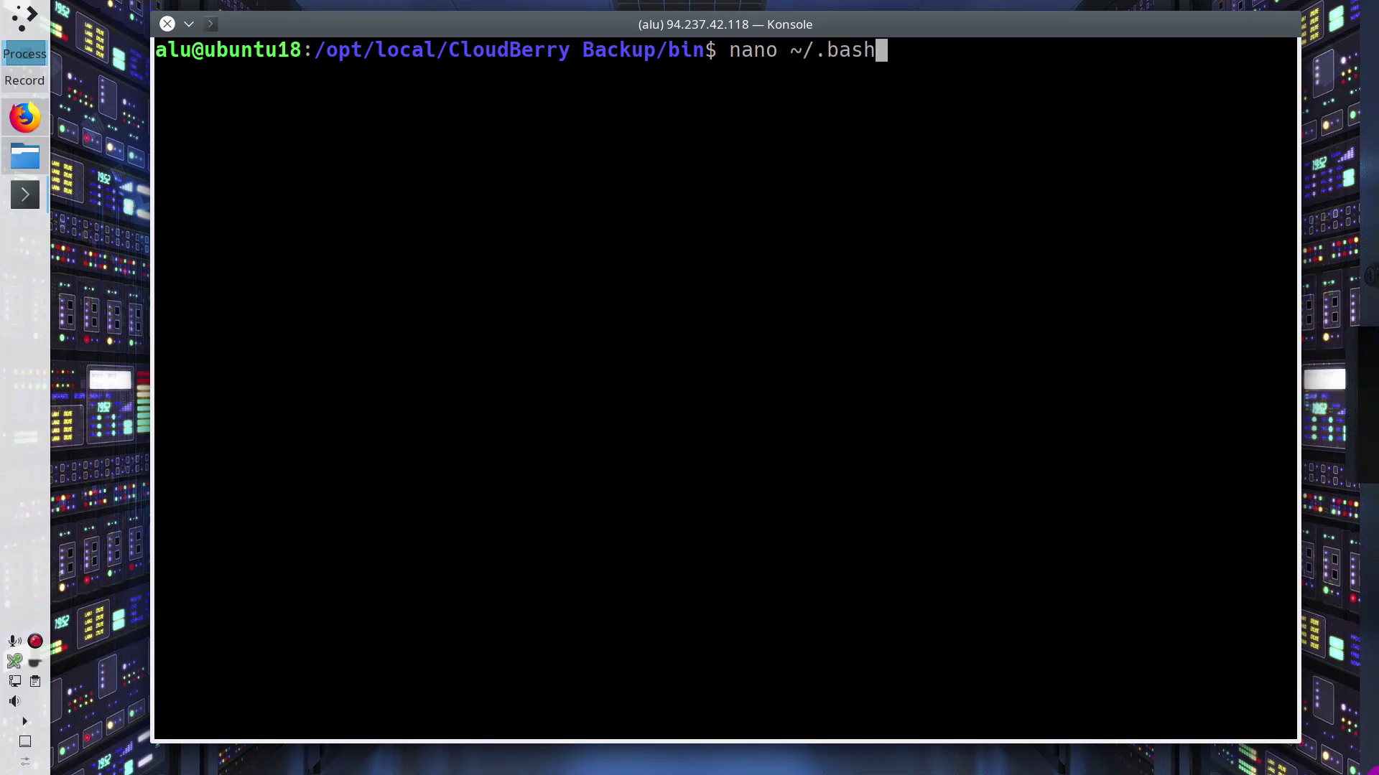
Append export PATH=$PATH:/opt/local/CloudBerry\ Backup/bin/ to ~/.bashrc and save it.
type("rc")
key("Return")
scroll(718, 359, "down", 10)
scroll(718, 359, "down", 10)
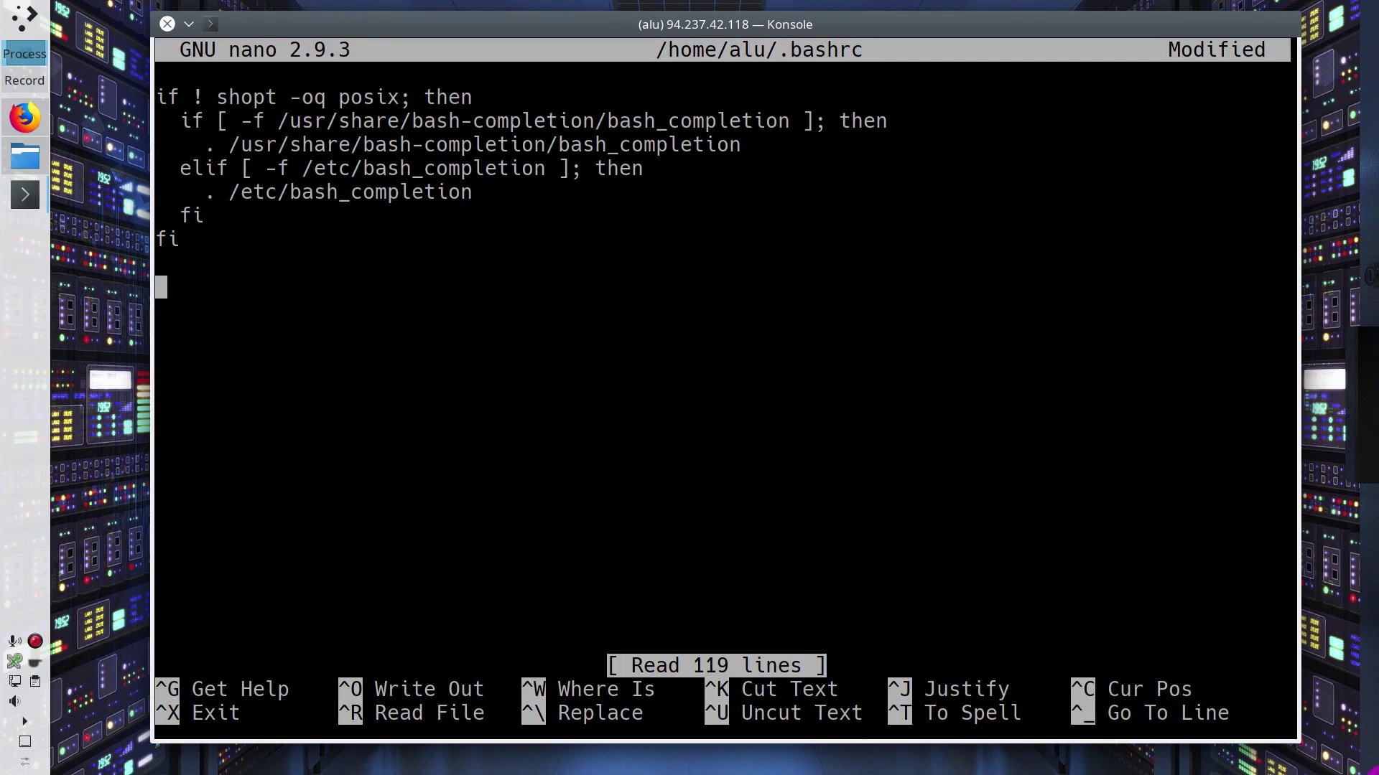
type("export PATH=$PATH:/opt/local/CloudBerry\\ Backup/bin/")
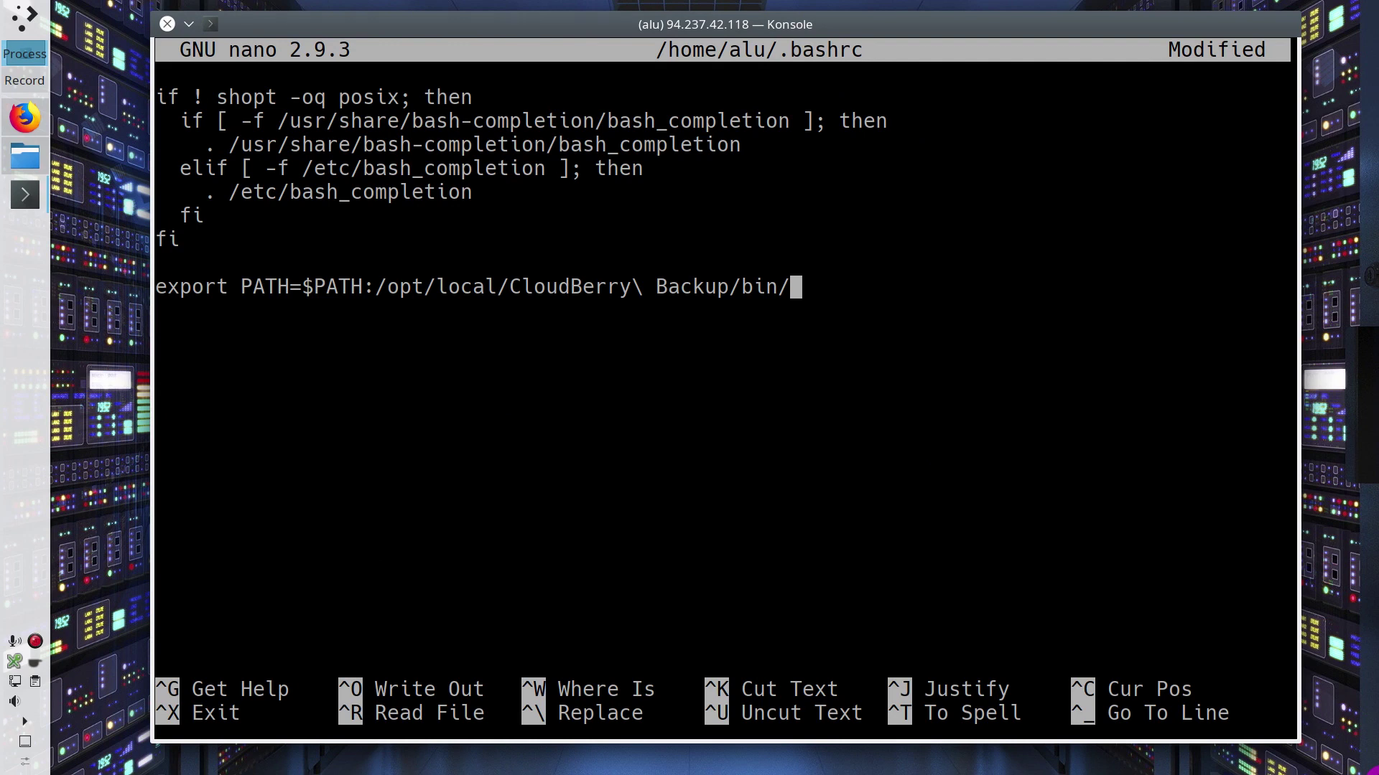
key("ctrl+o")
key("Return")
key("ctrl+x")
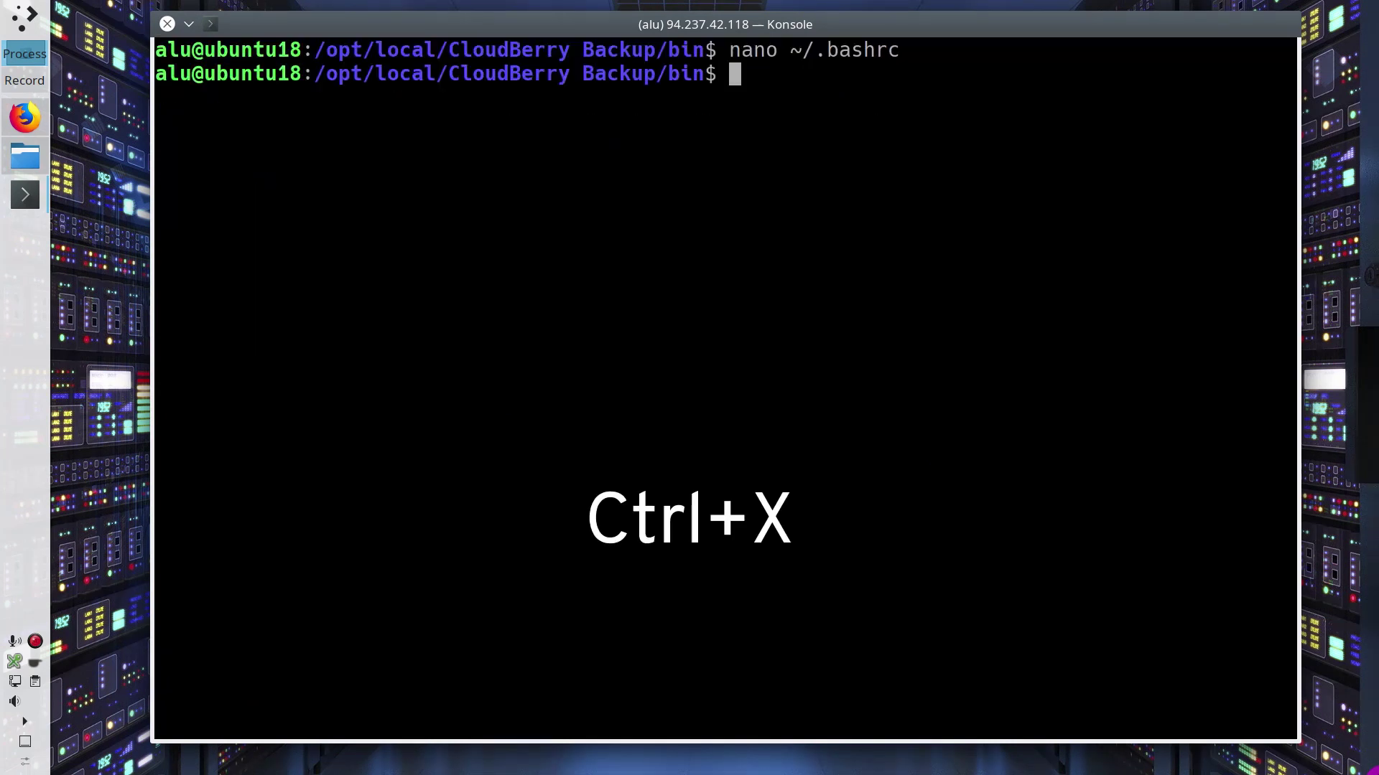
Reload ~/.bashrc and confirm cbb runs from the home folder.
type("source ~/.")
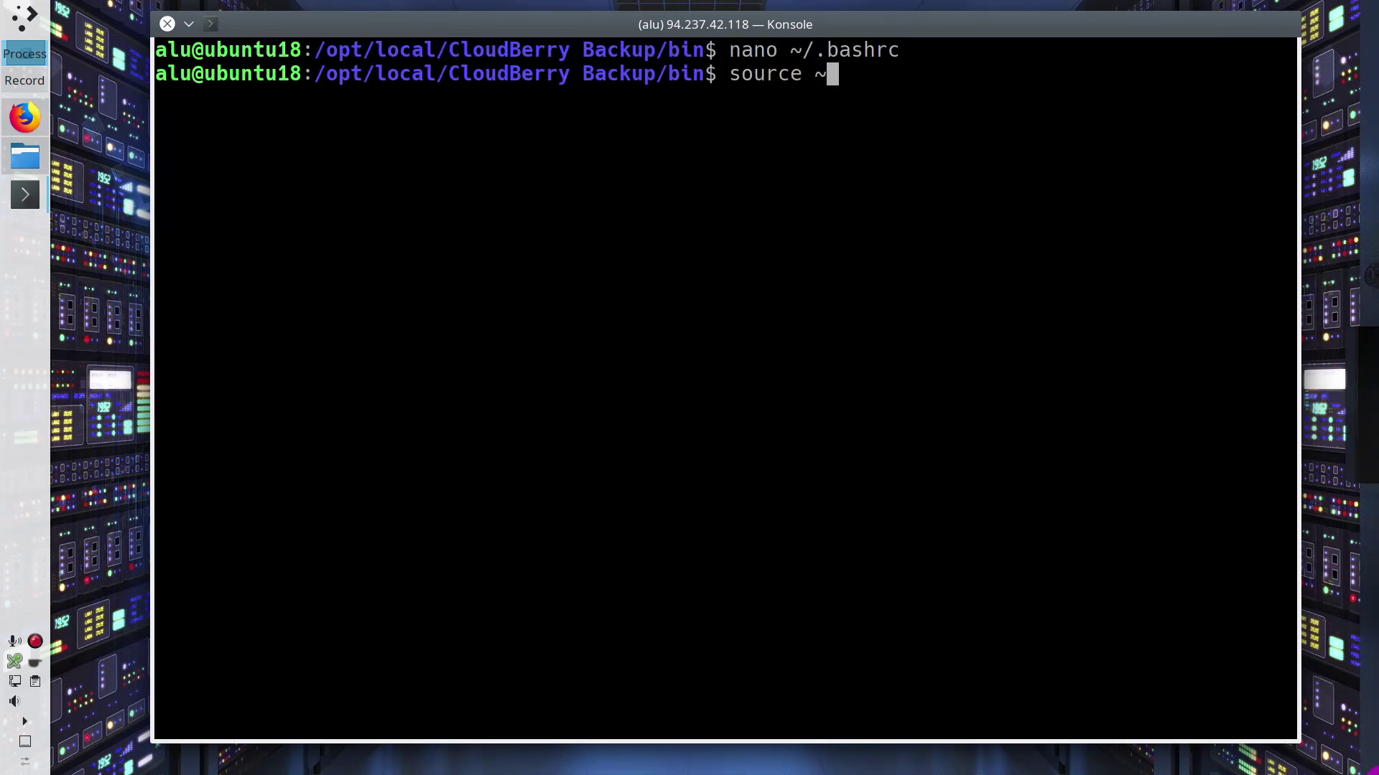
type("bashrc")
key("Return")
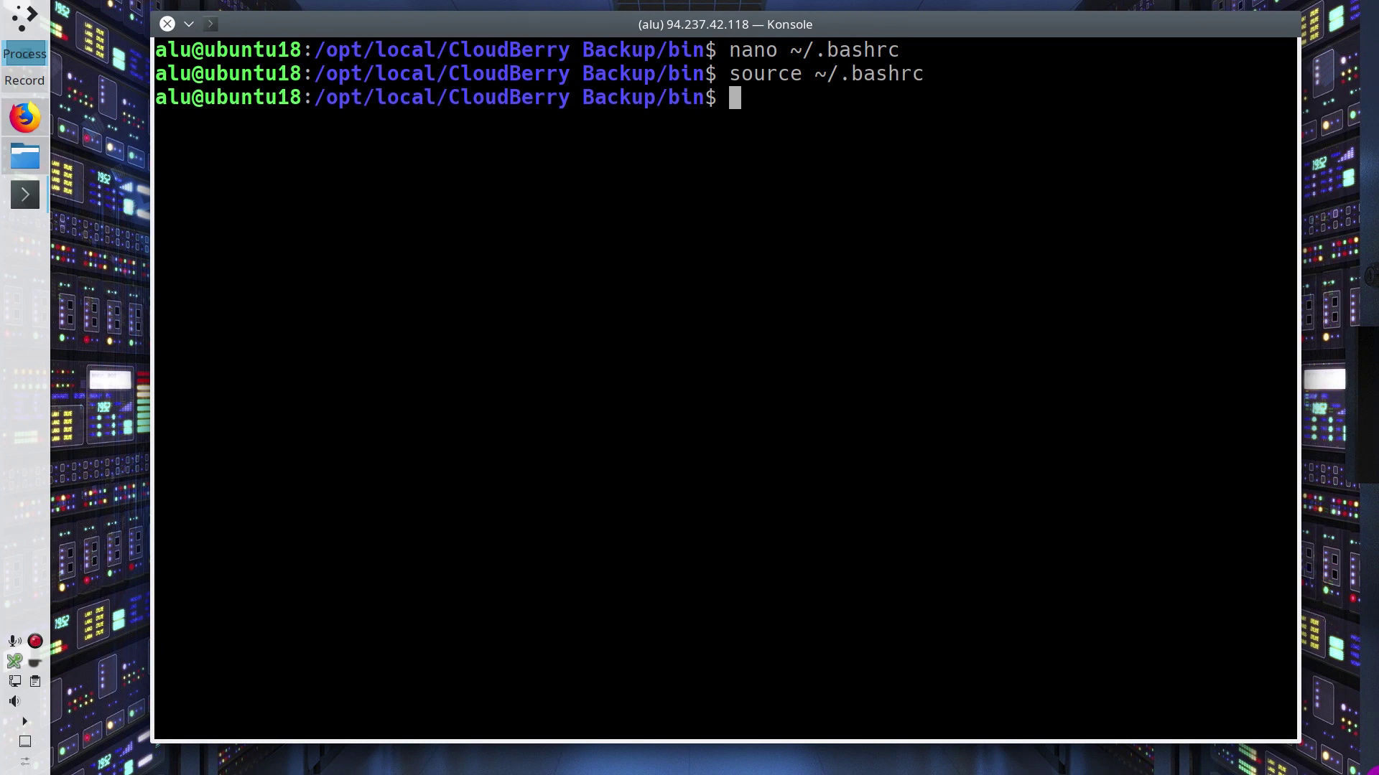
type("cd")
key("Return")
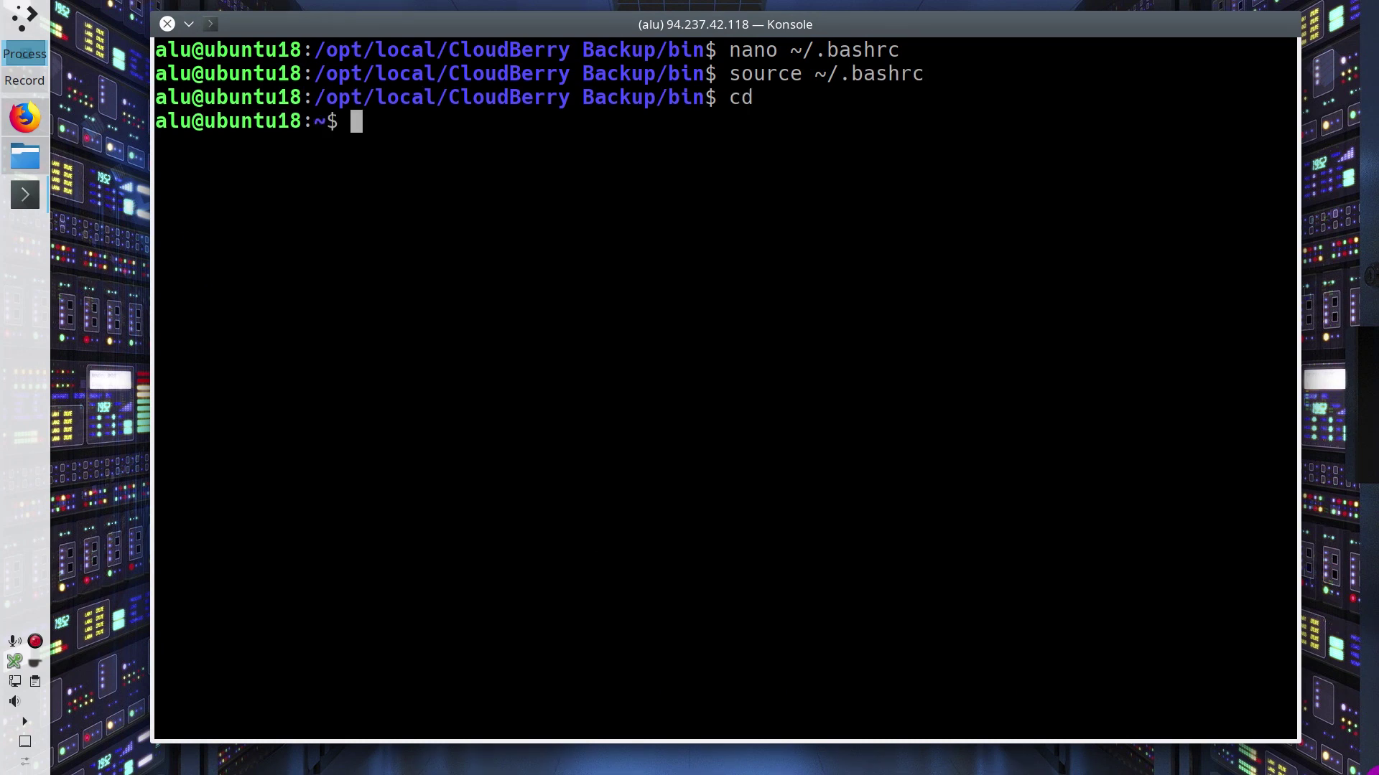
type("cbb")
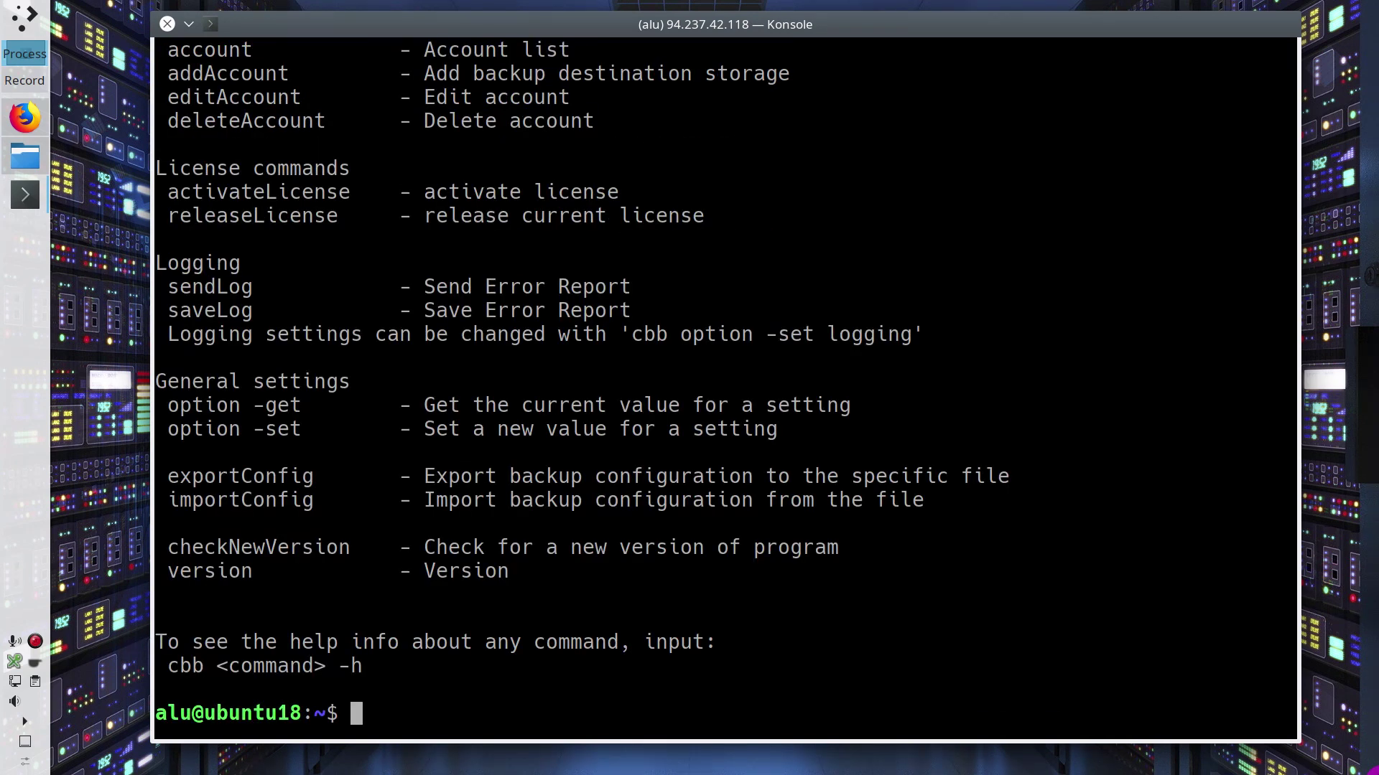
Show the cbb activateLicense usage help and review its -e email and -t type options.
key("ctrl+l")
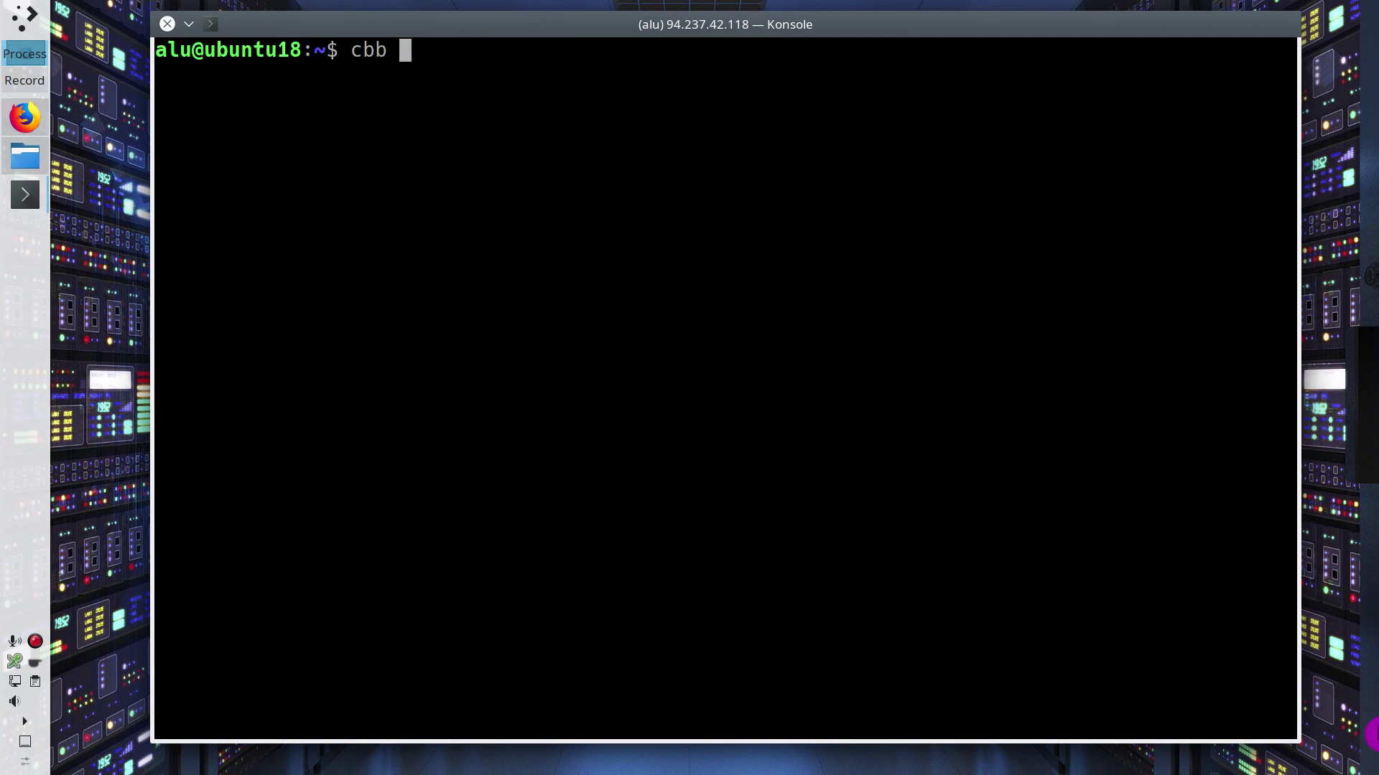
type("tivateLicense")
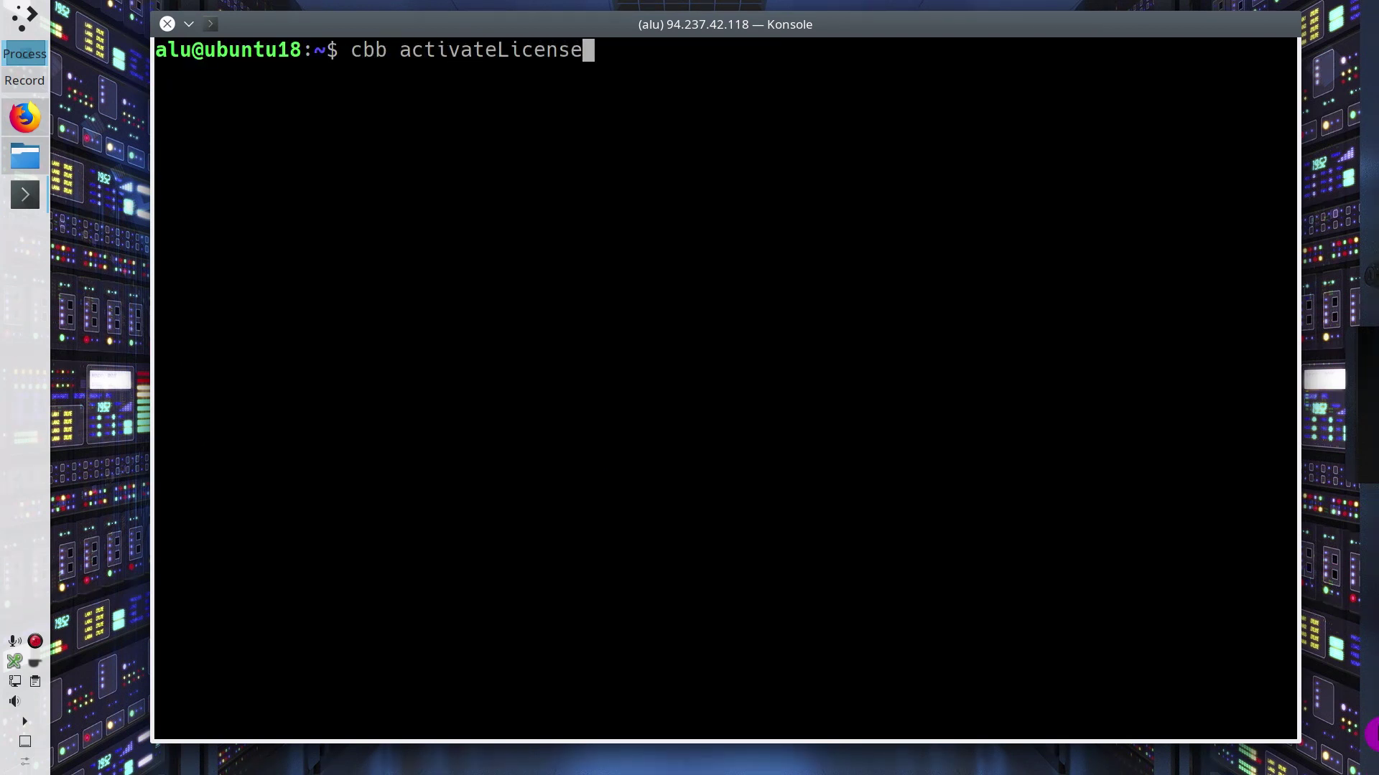
key("Return")
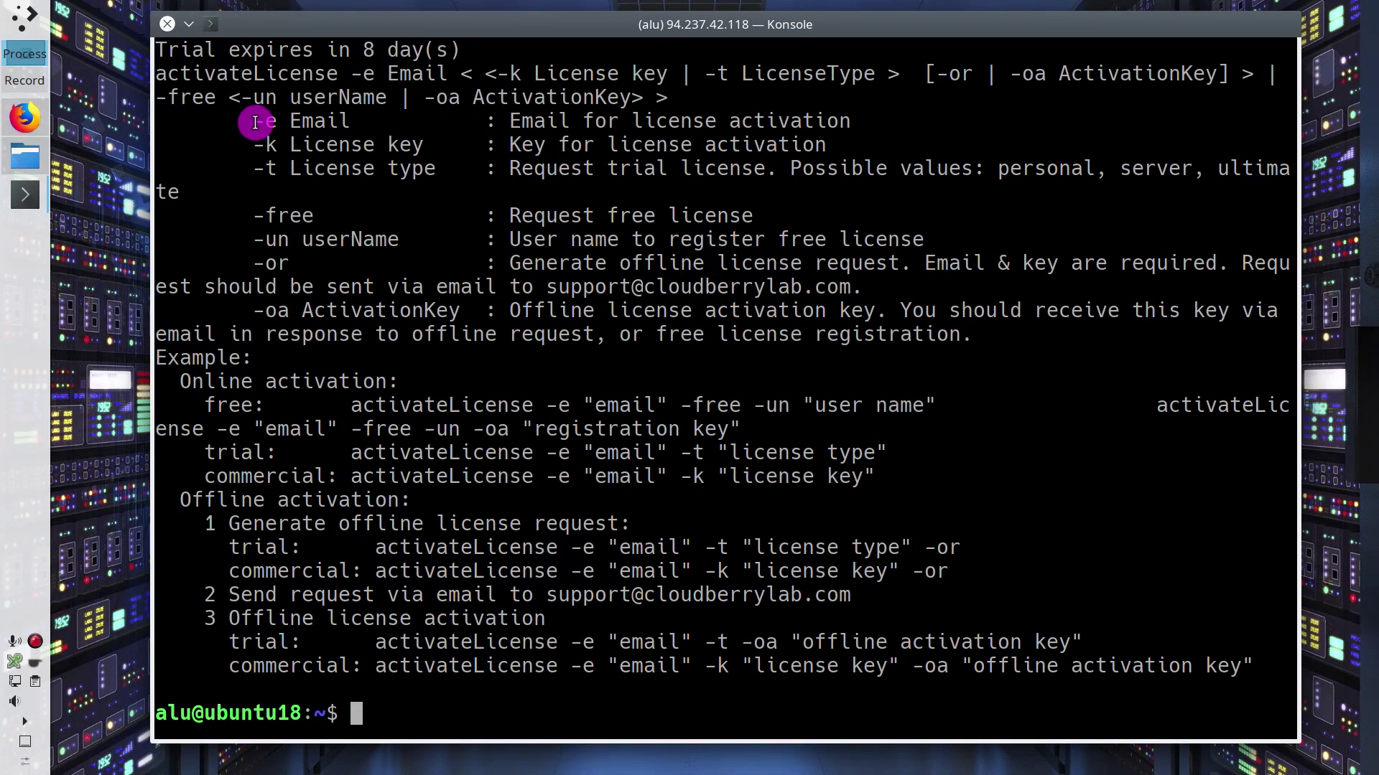
left_click_drag(253, 122, 360, 126)
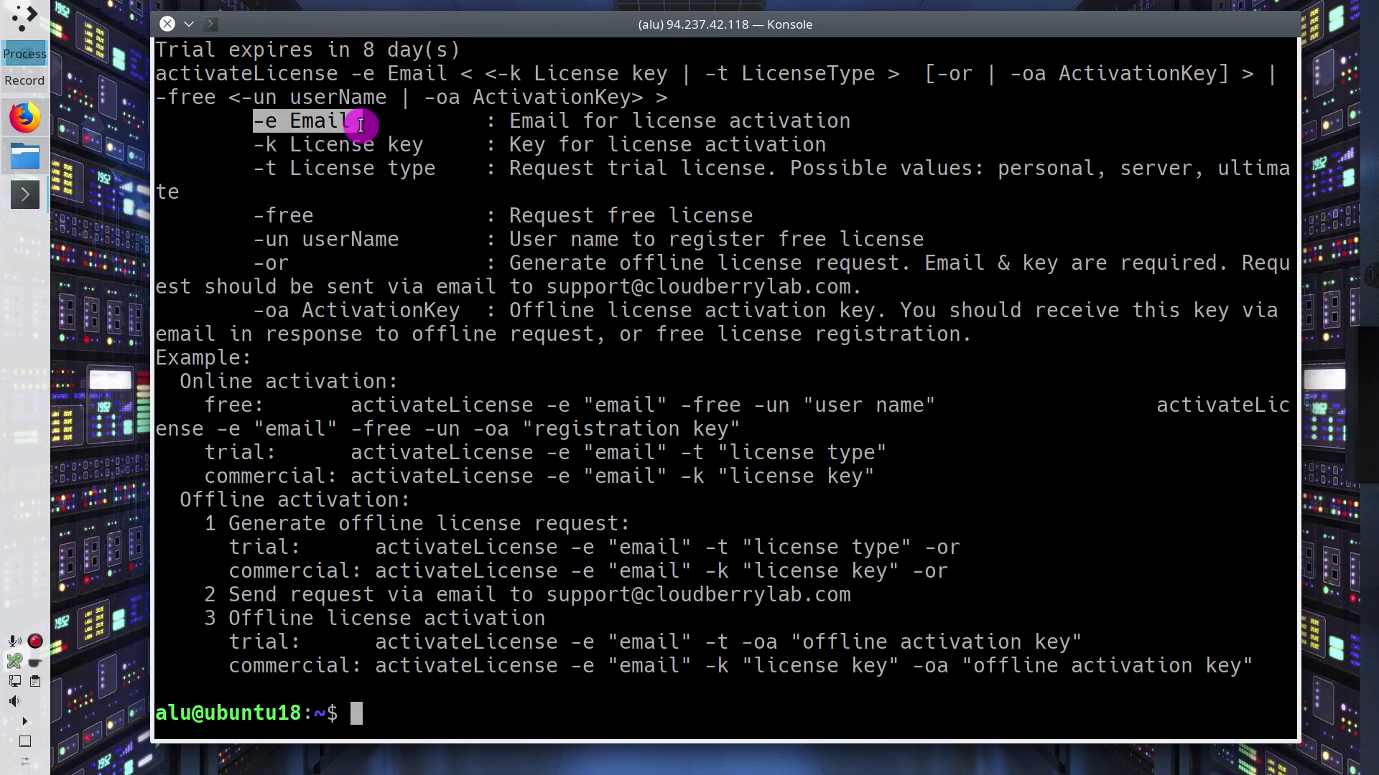
left_click_drag(256, 170, 438, 170)
left_click(454, 194)
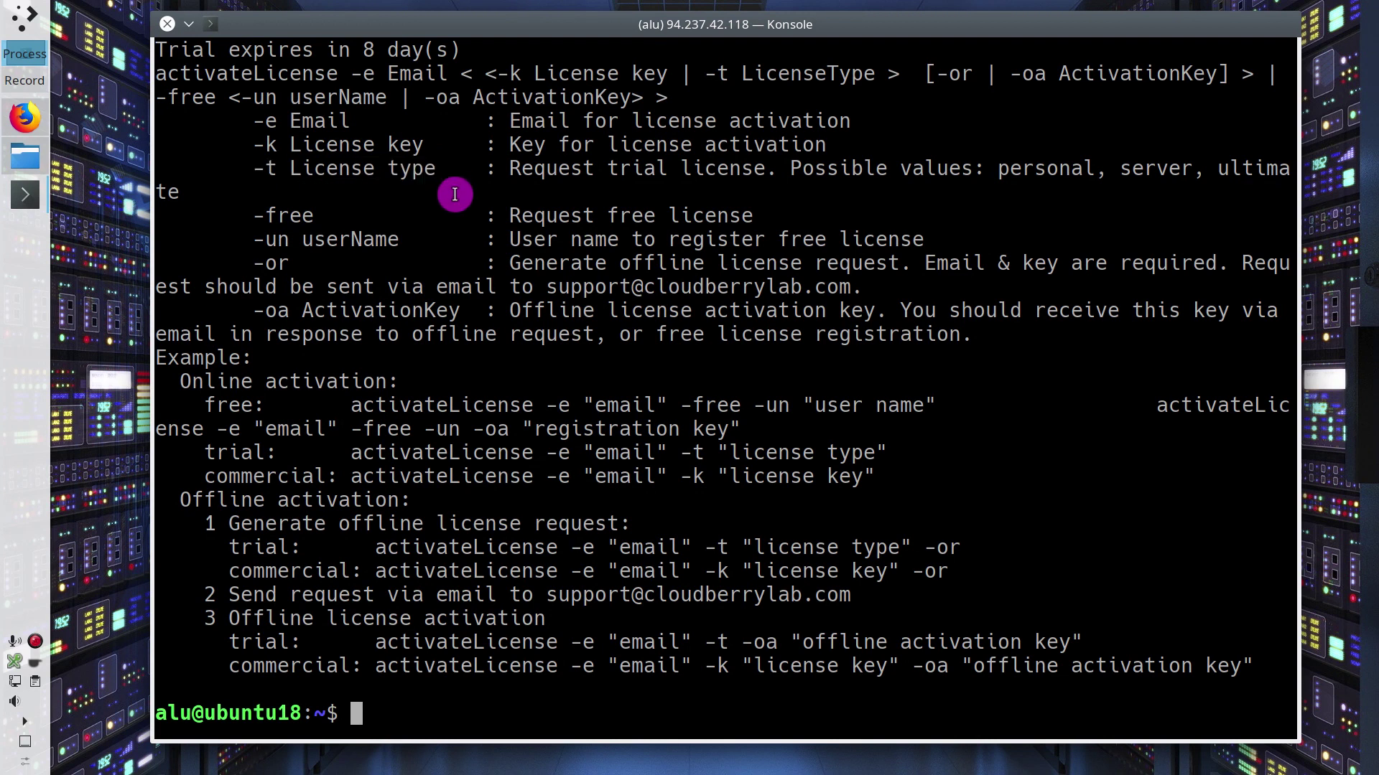
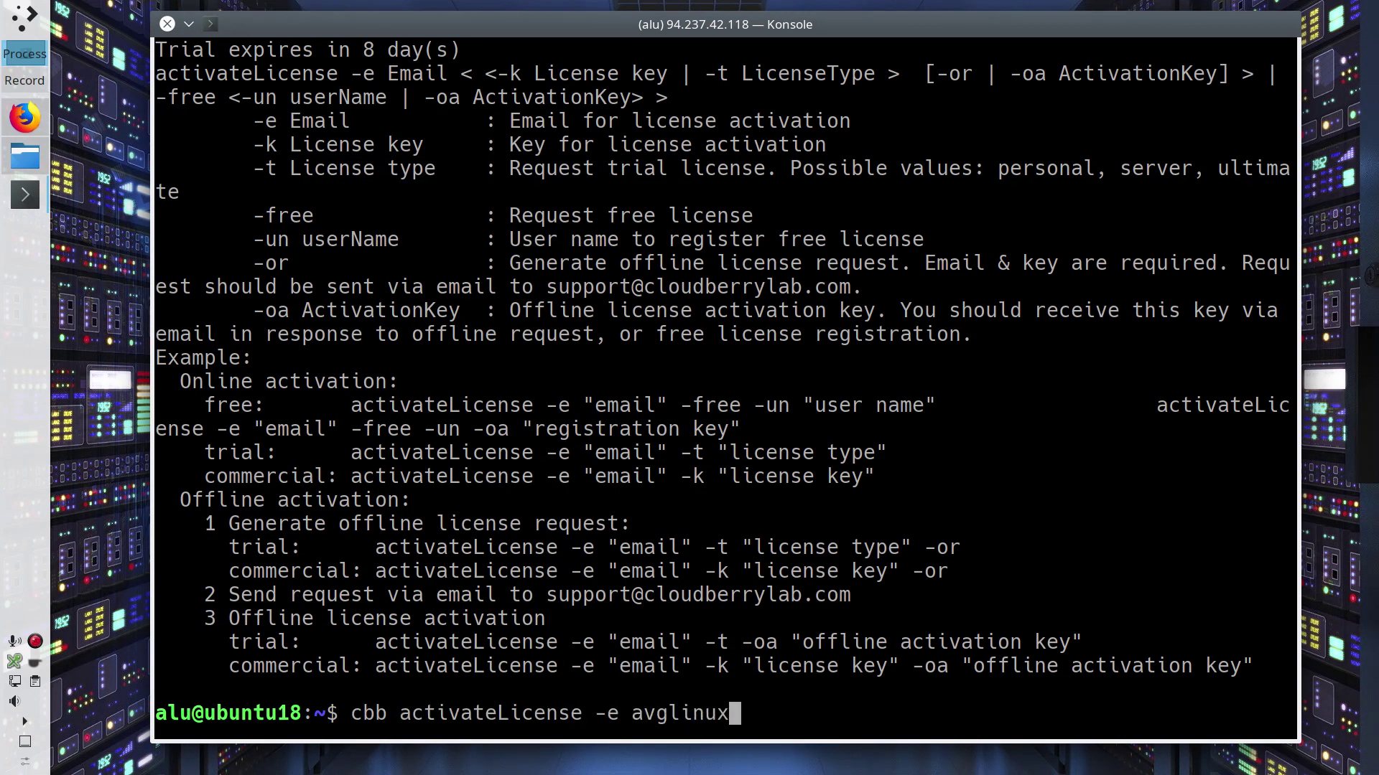
key("Return")
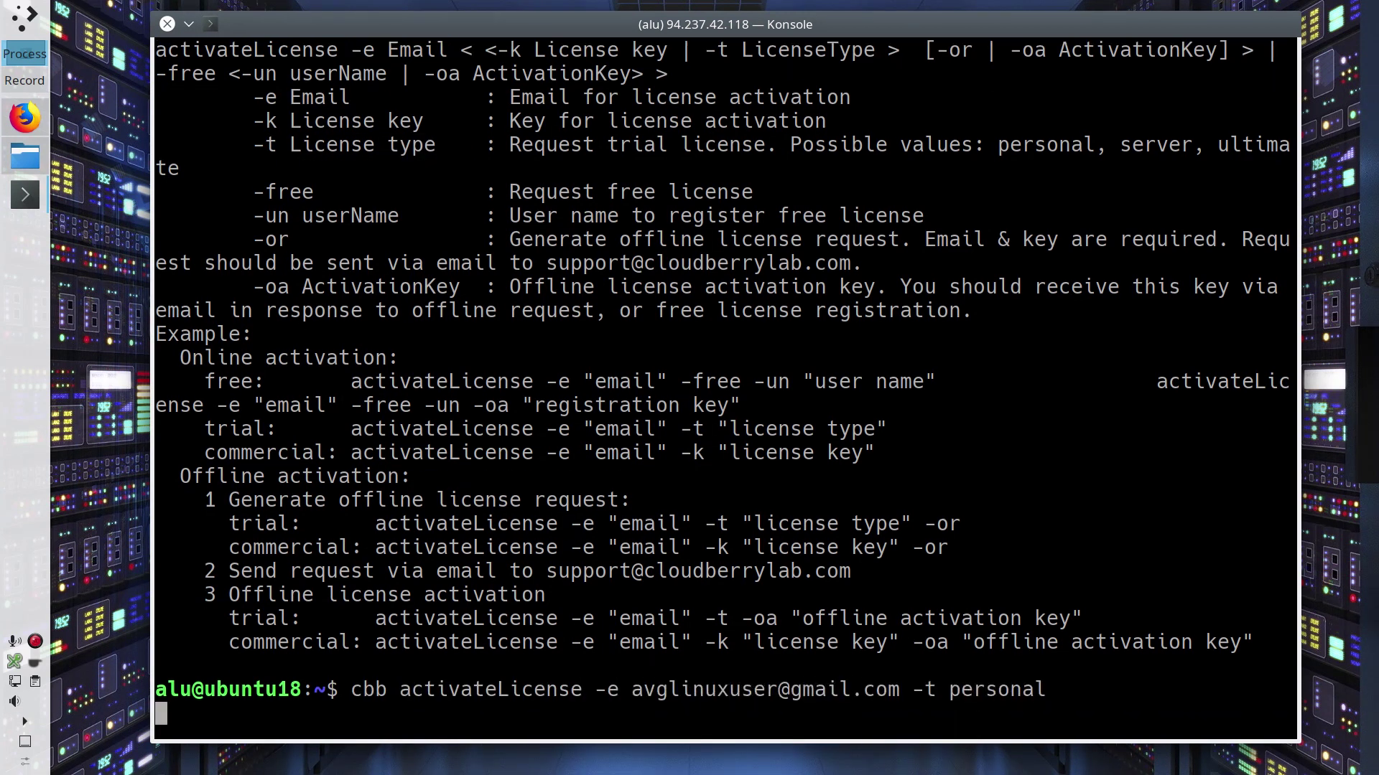
type("b")
key("Return")
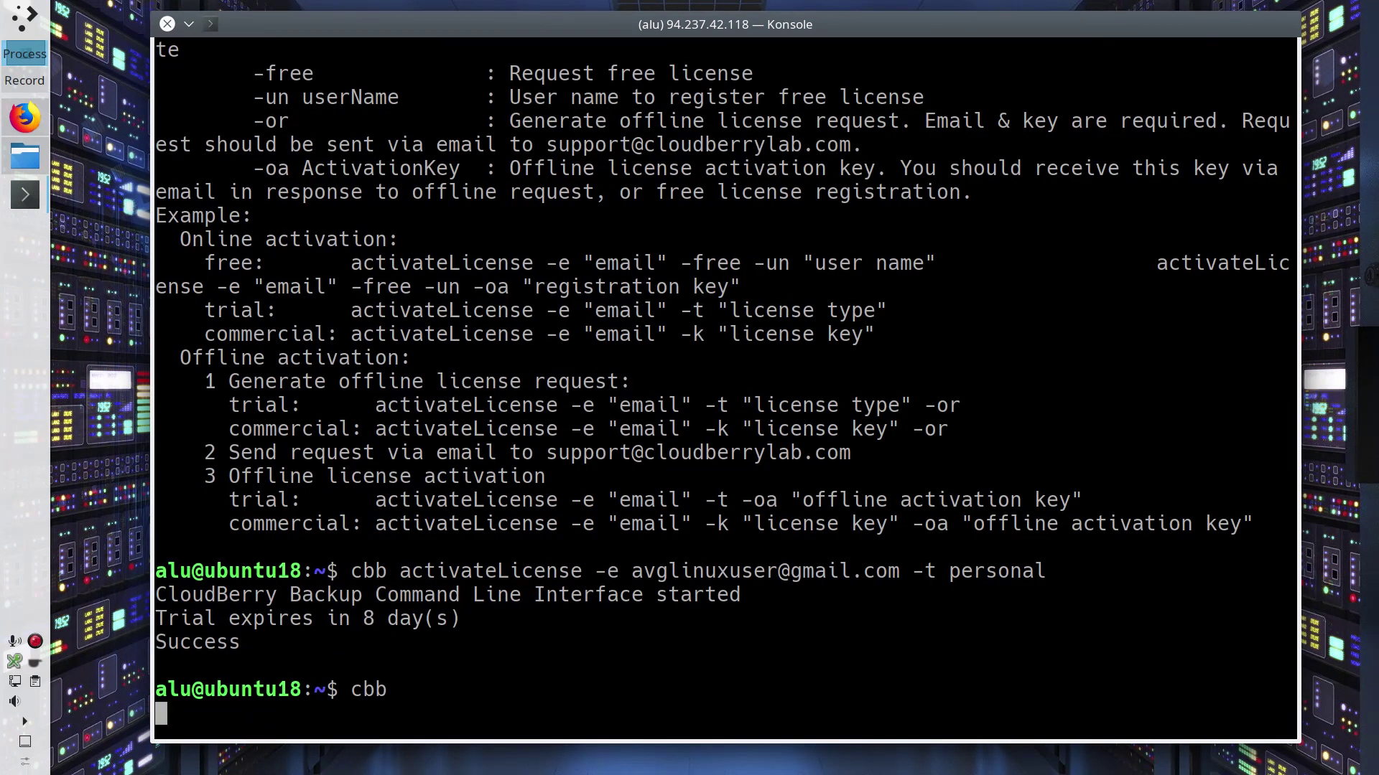
scroll(461, 360, "up", 3)
scroll(462, 356, "up", 3)
scroll(462, 357, "up", 1)
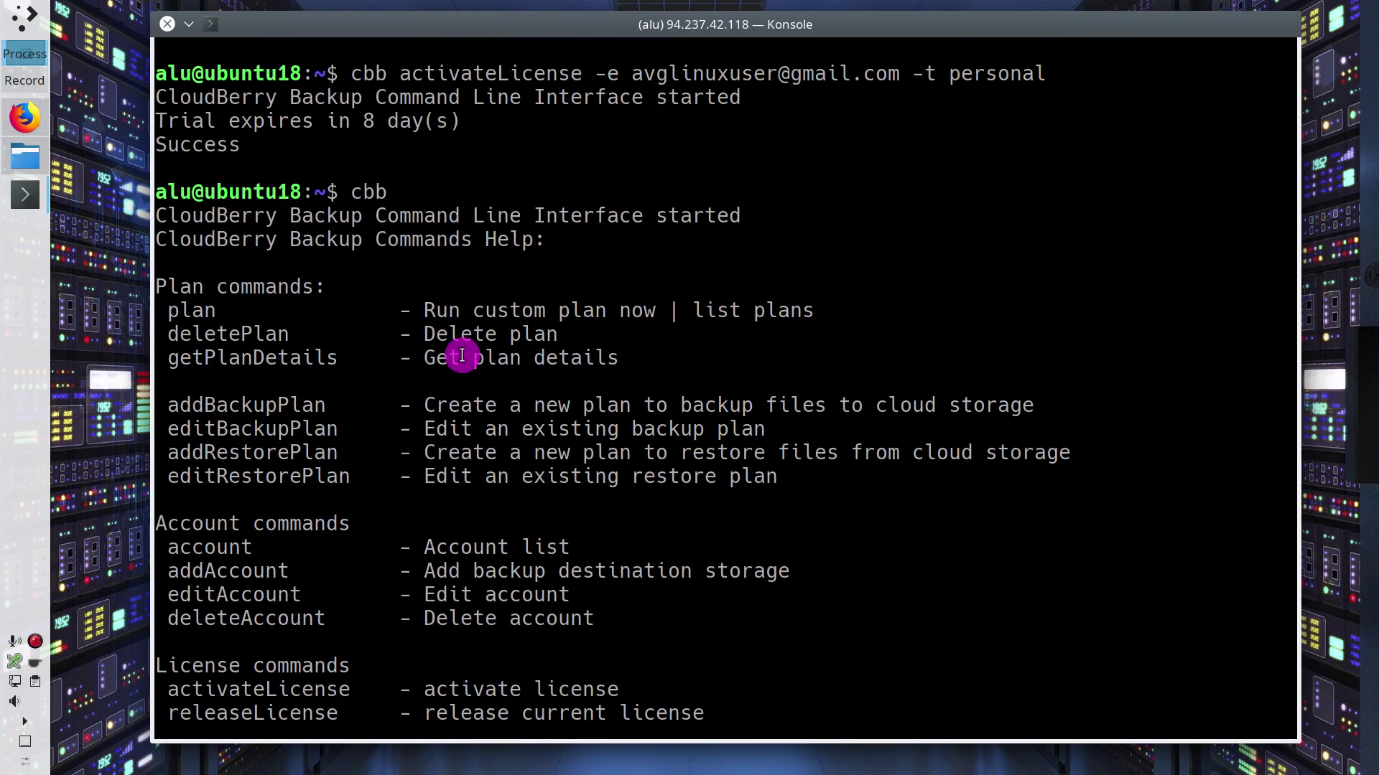
scroll(462, 356, "down", 1)
scroll(462, 356, "down", 1)
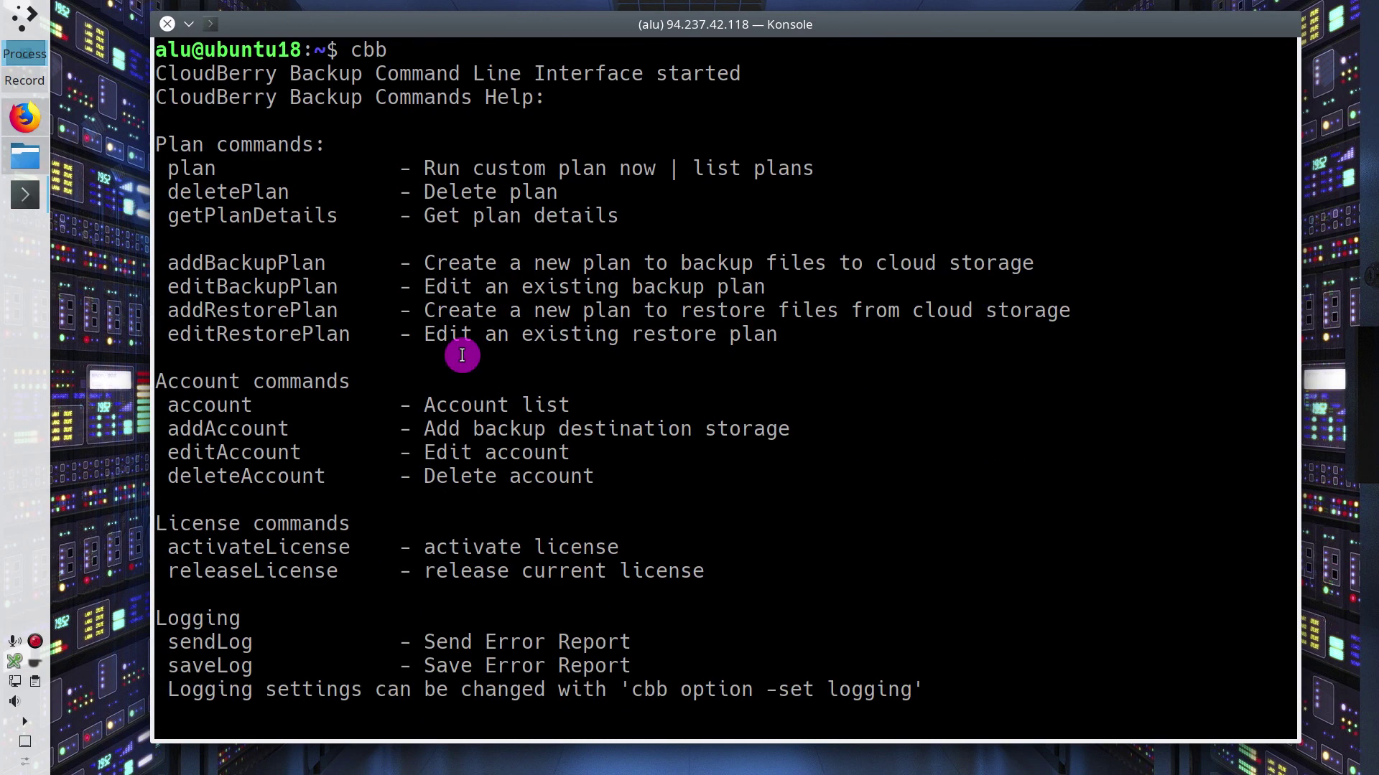
left_click(25, 119)
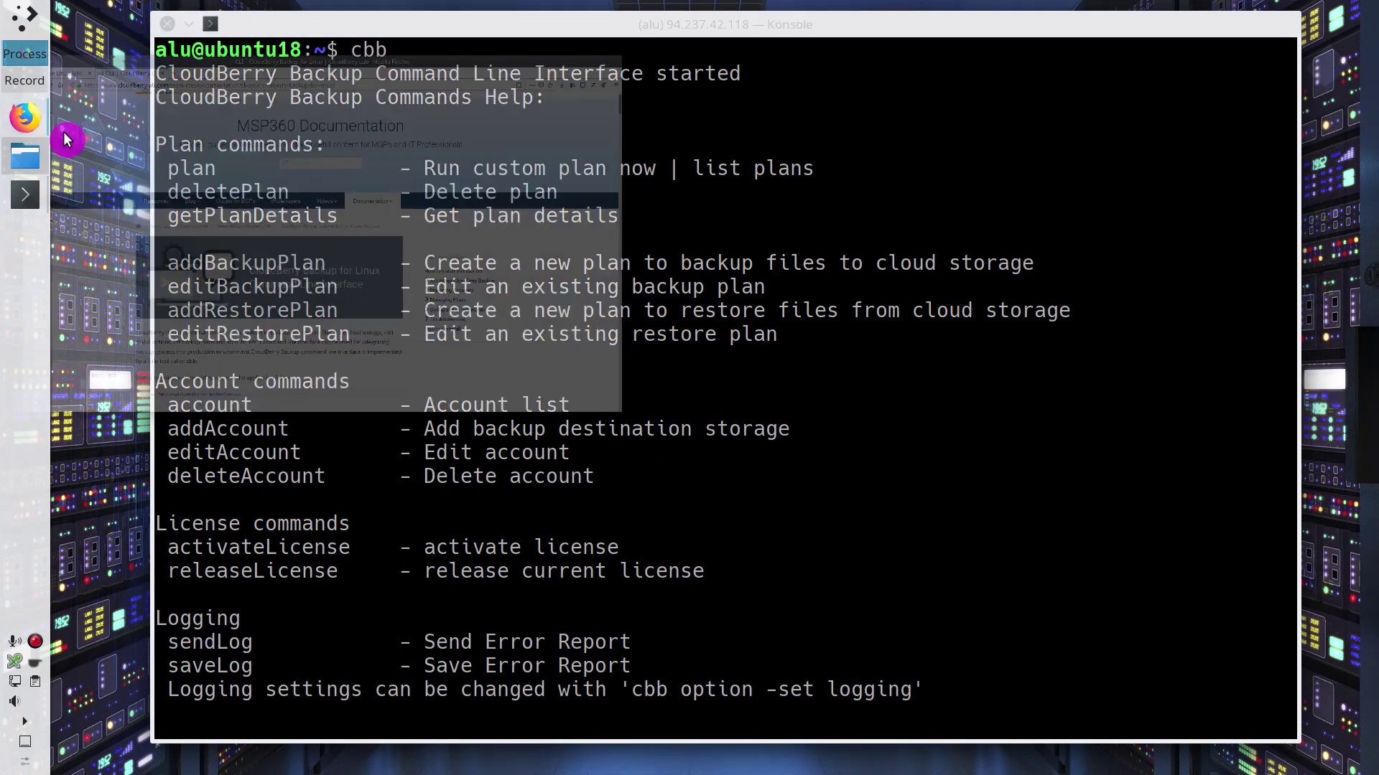
Scroll through the CloudBerry CLI documentation.
scroll(873, 575, "down", 1)
scroll(870, 586, "down", 3)
scroll(870, 585, "down", 1)
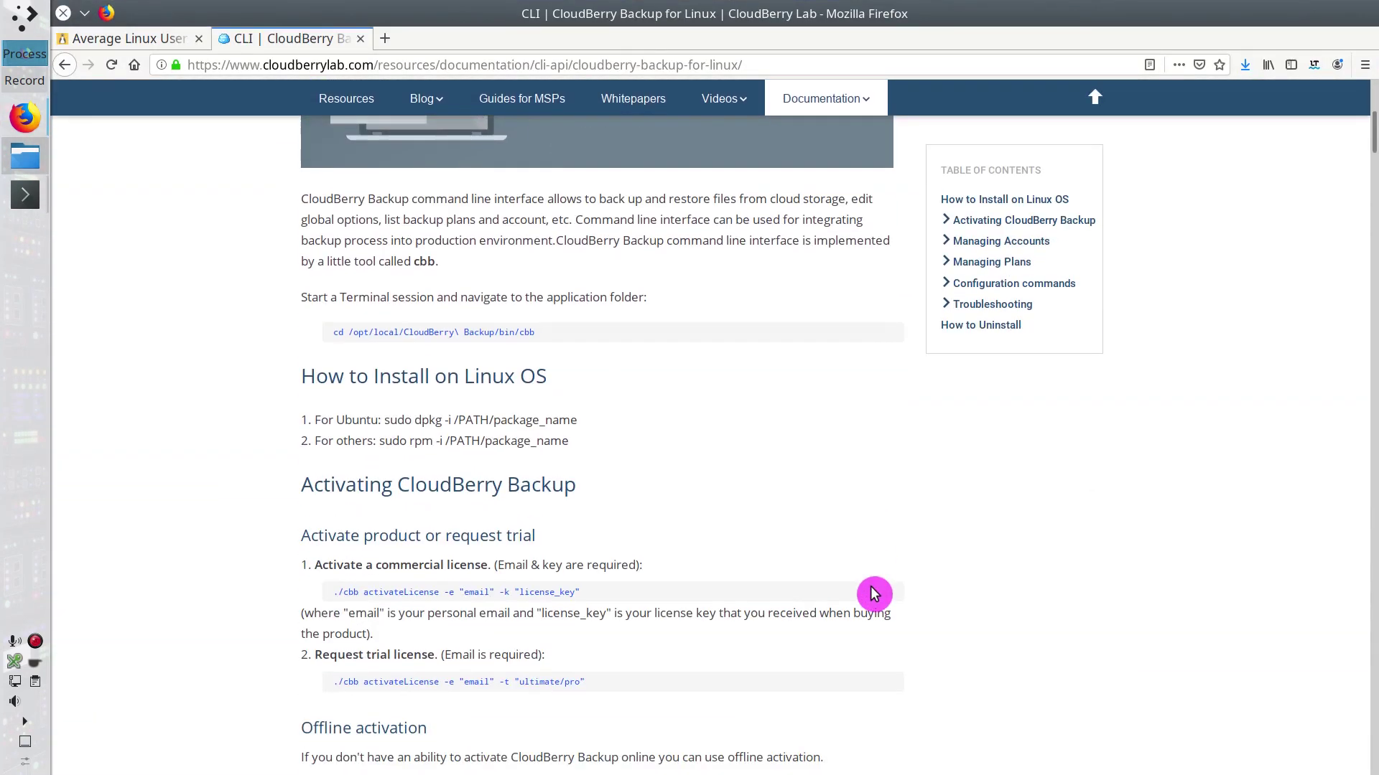
scroll(870, 586, "down", 2)
scroll(870, 586, "down", 4)
scroll(870, 585, "down", 4)
scroll(871, 586, "down", 1)
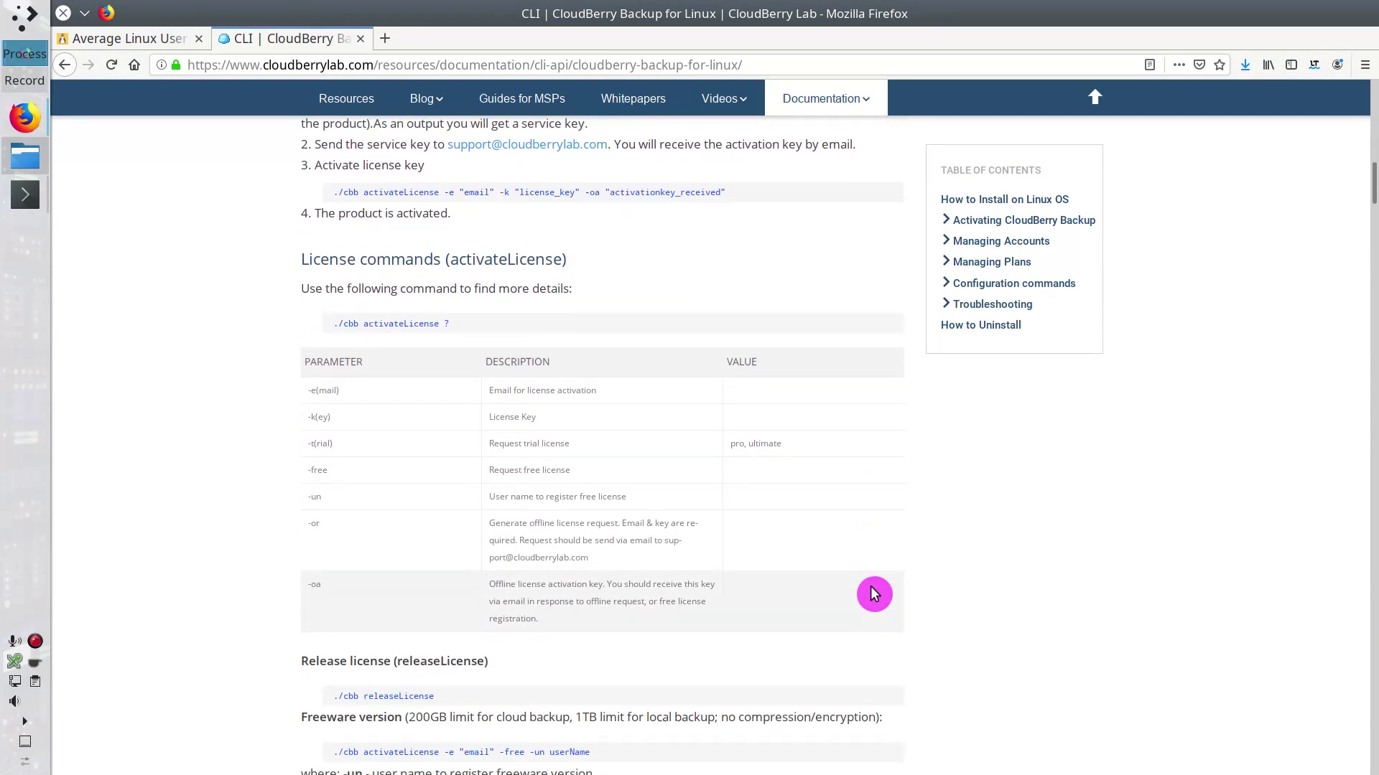
scroll(870, 586, "down", 2)
scroll(870, 585, "down", 2)
scroll(870, 586, "down", 2)
scroll(870, 586, "down", 3)
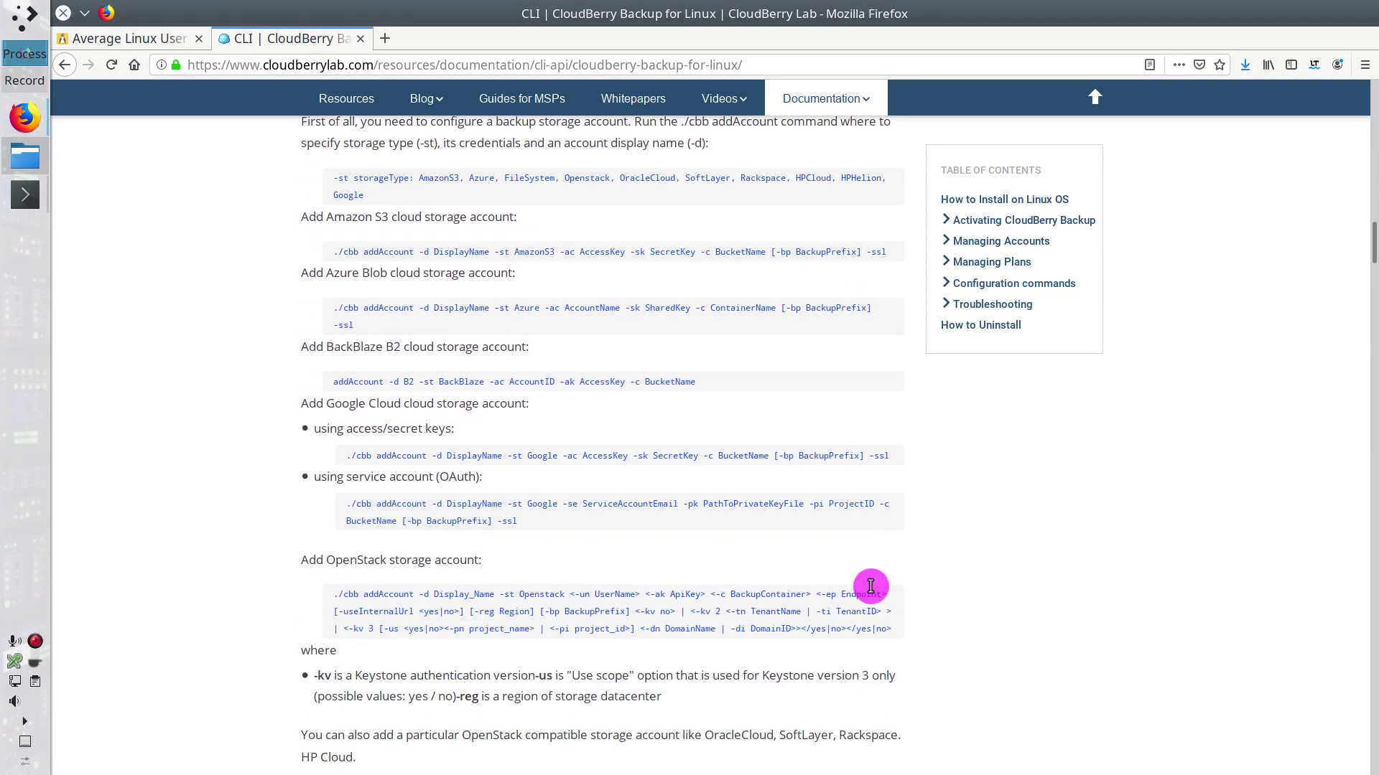
Visit the web UI's Restore Plan, Backup Storage, History and Settings pages.
left_click(581, 196)
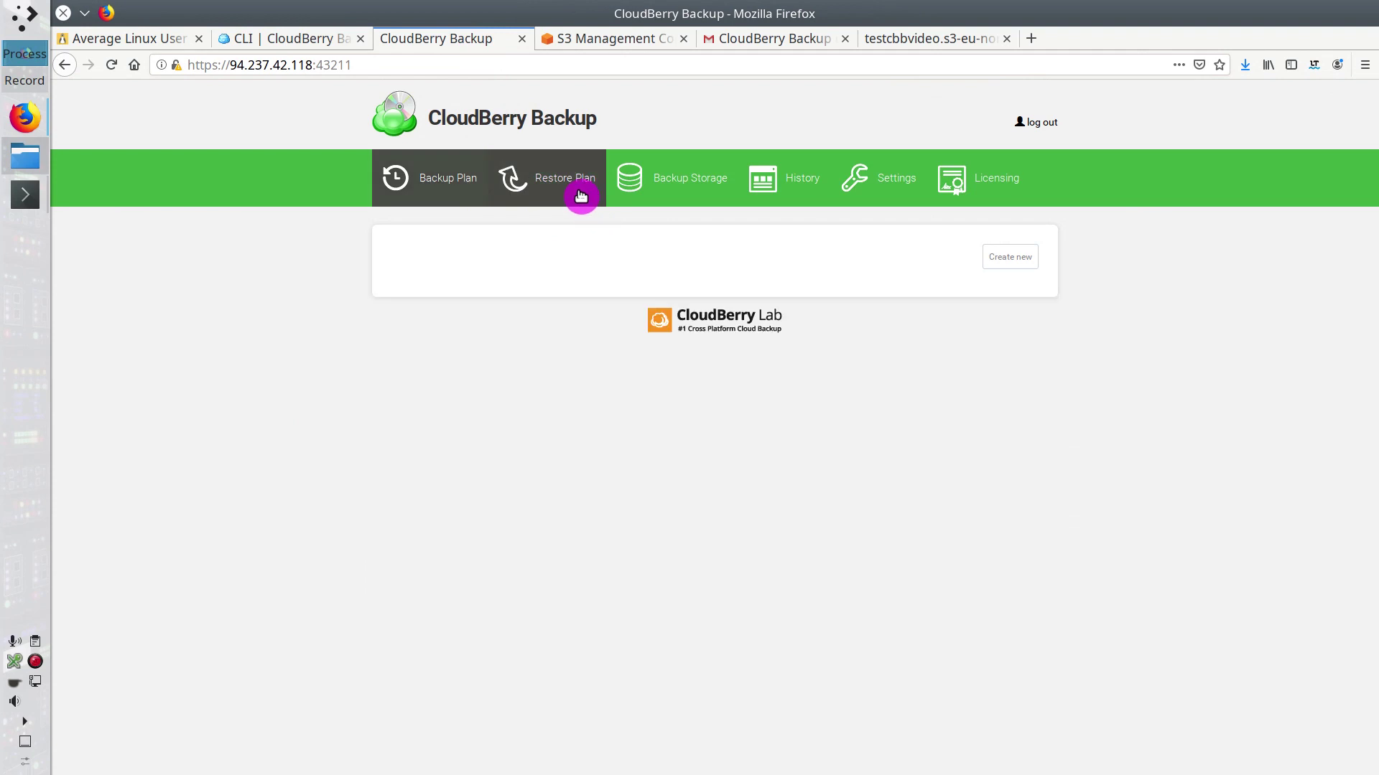
left_click(662, 192)
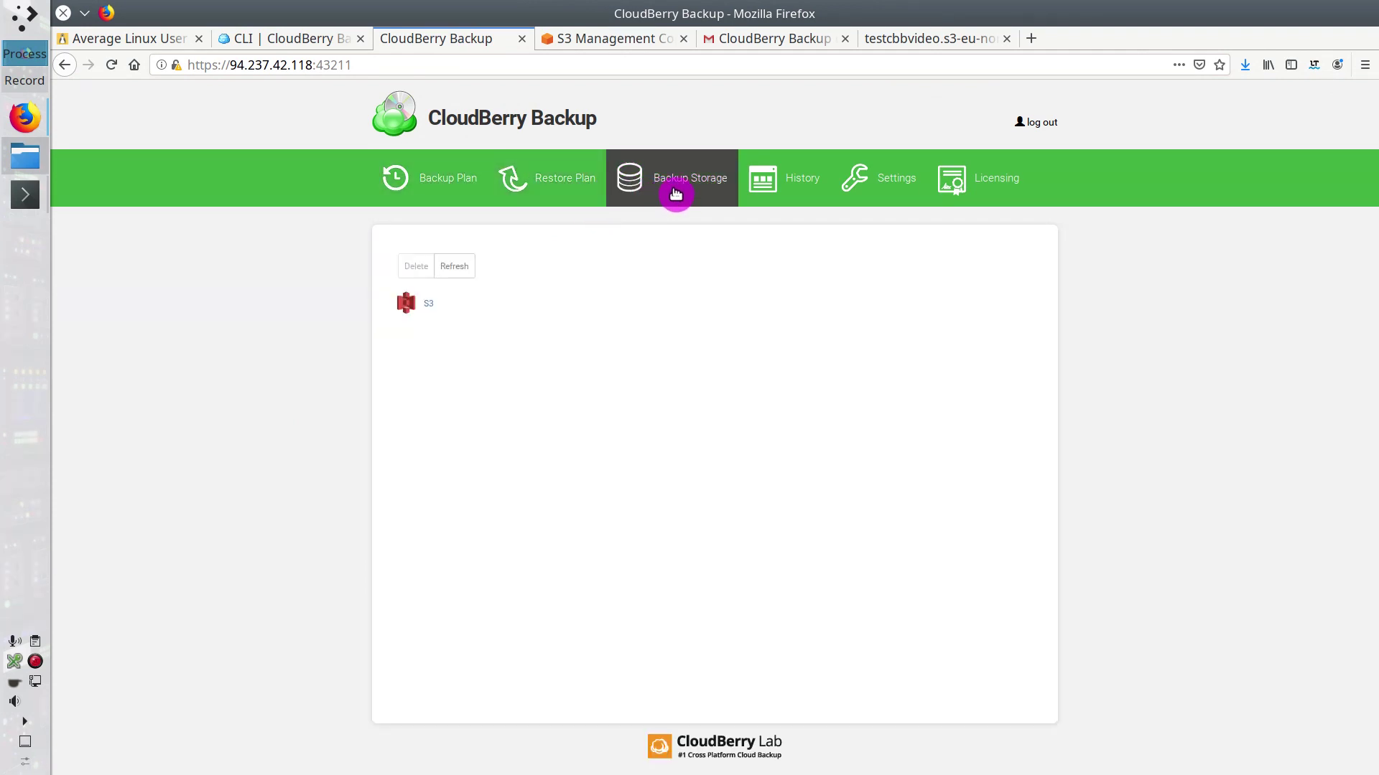
left_click(771, 198)
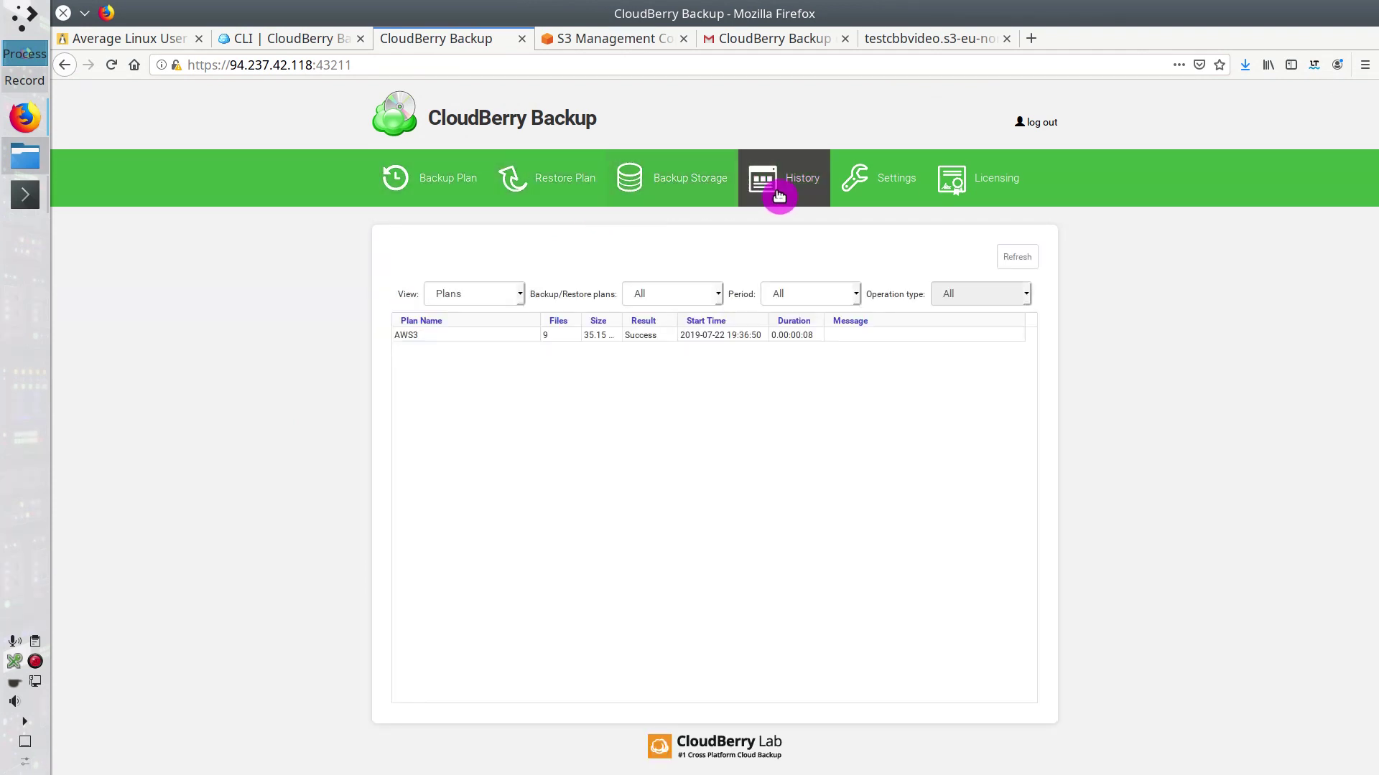
left_click(896, 191)
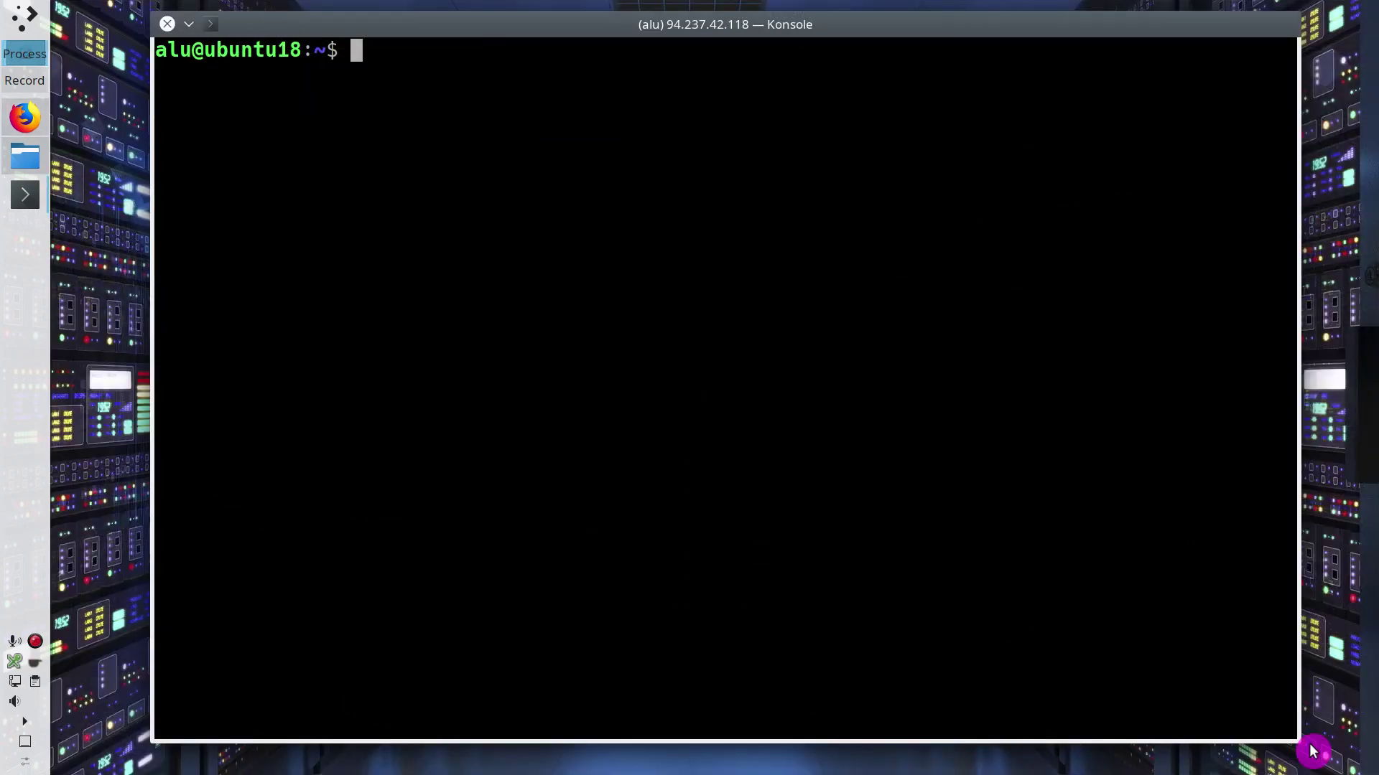
Run 'cbb option -set wa -https on' to enable HTTPS for web access.
type("cbb ")
type("opti")
type("on -set wa")
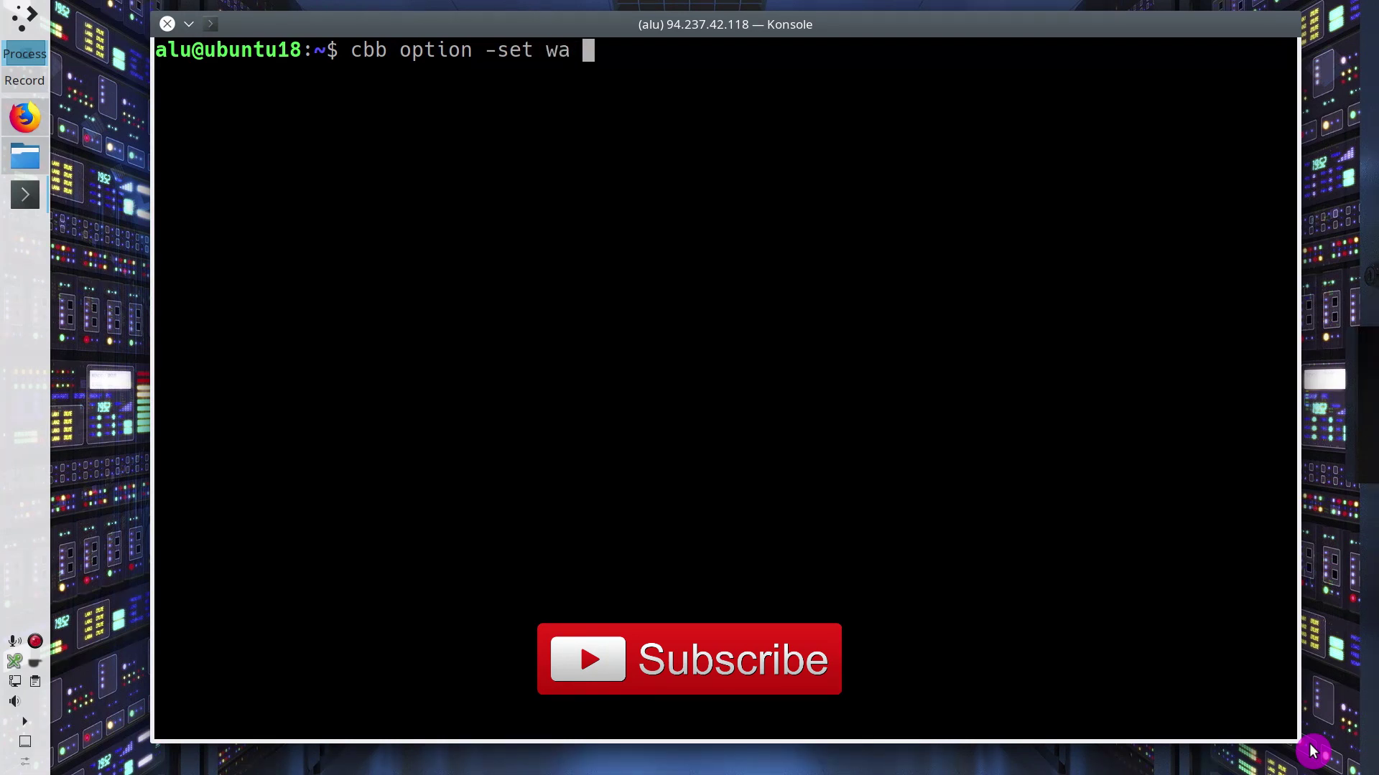
type(" -https")
type(" on")
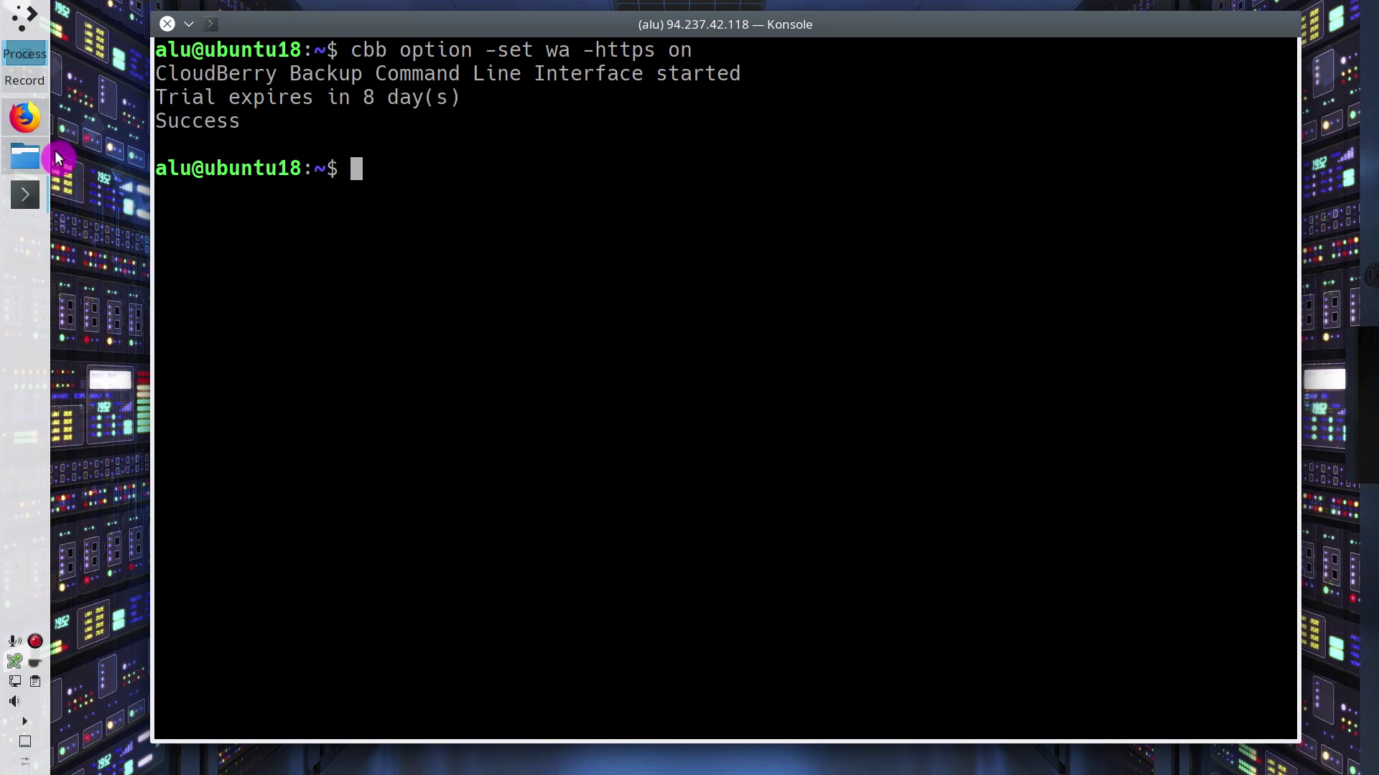
left_click(33, 127)
key("ctrl+t")
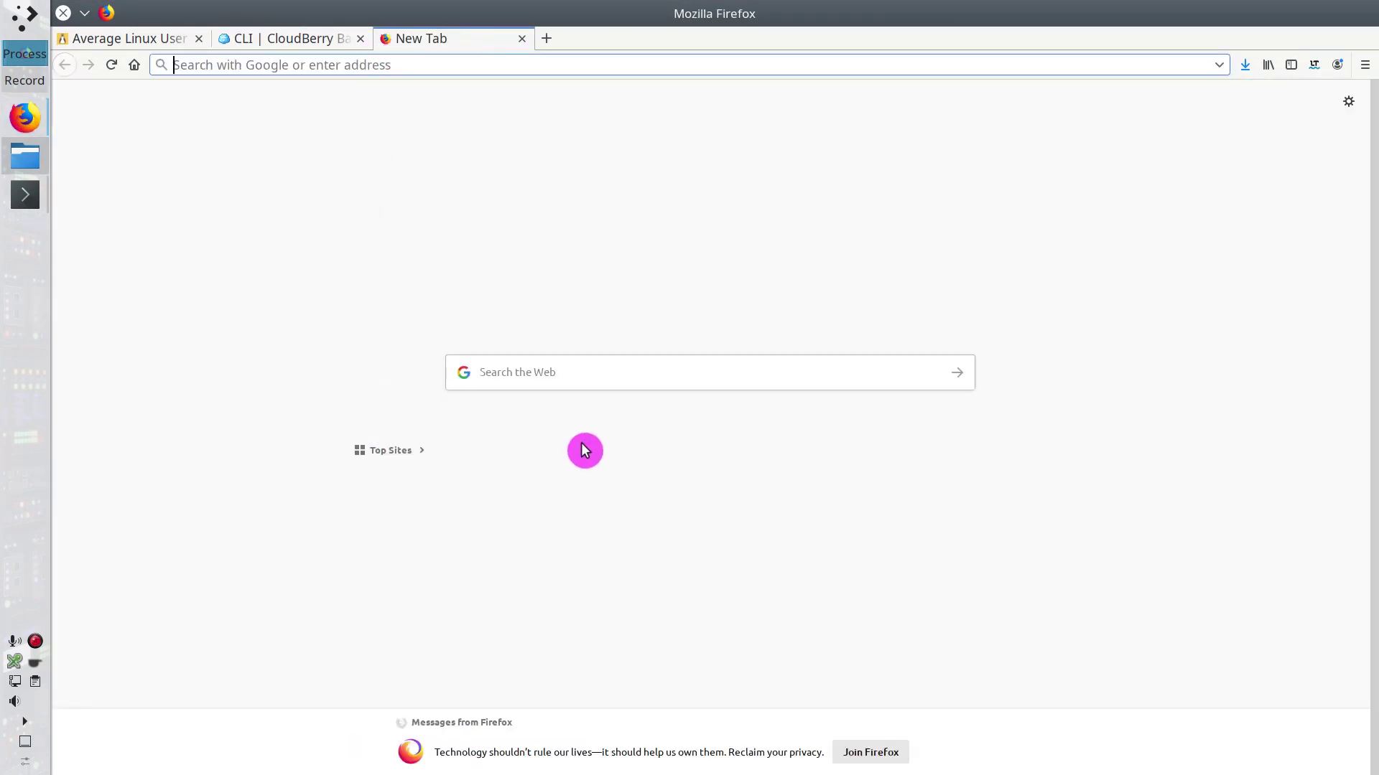
type("https:/")
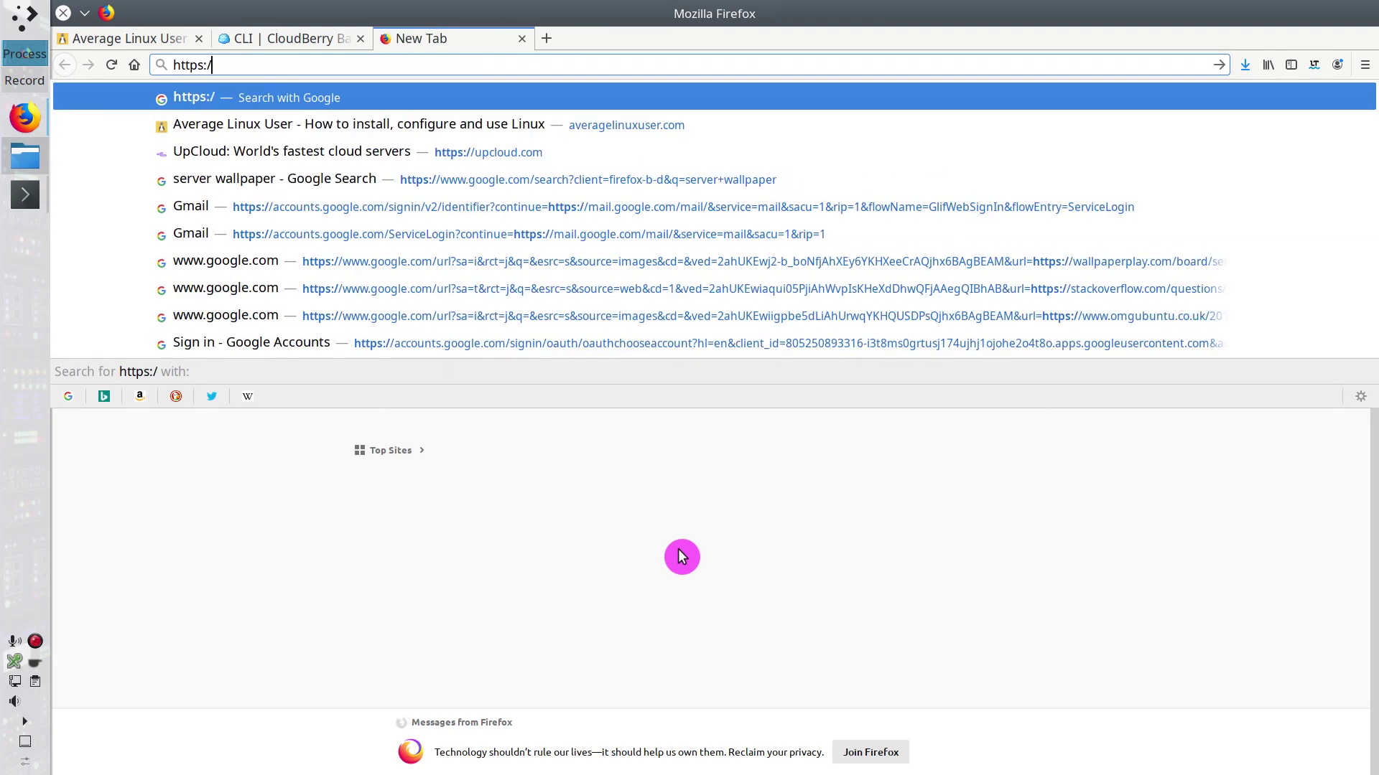
type("/94.237.42.118:")
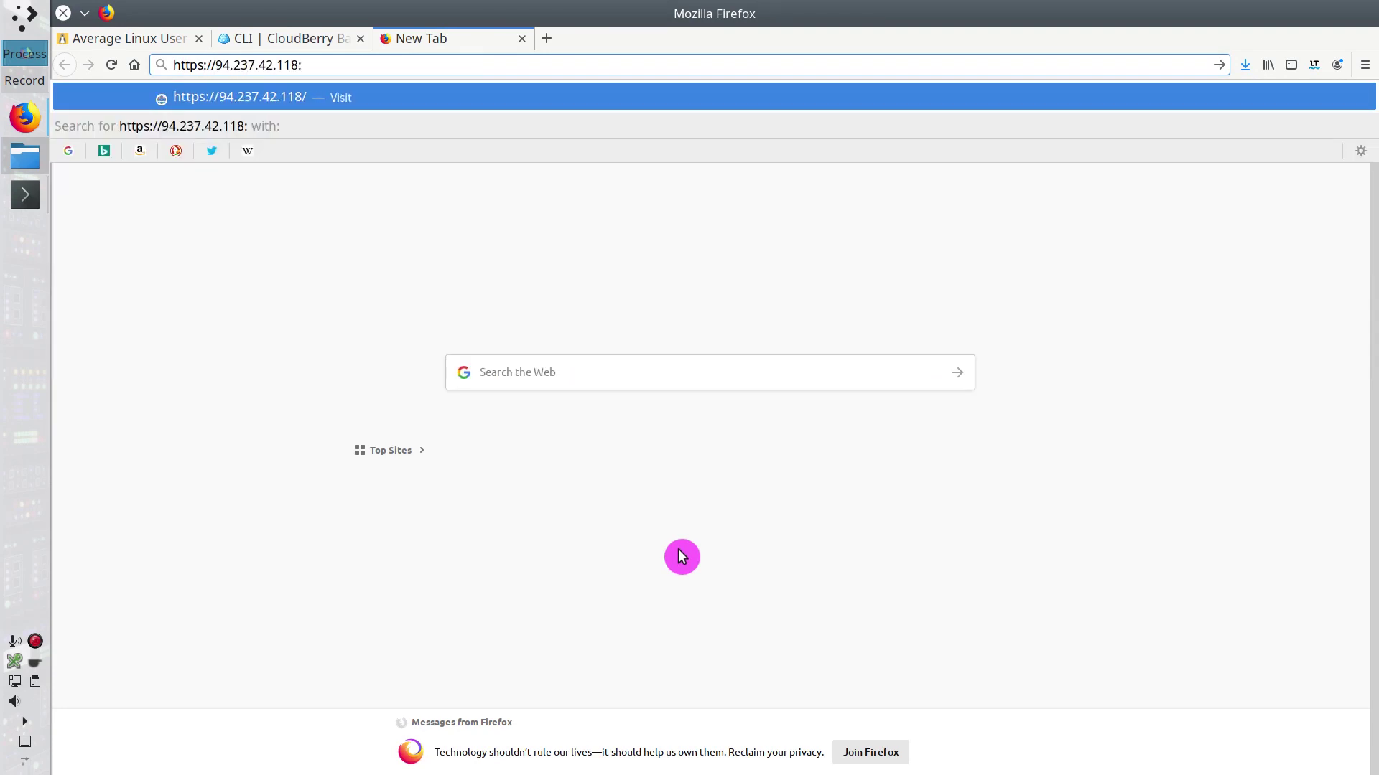
type("43211")
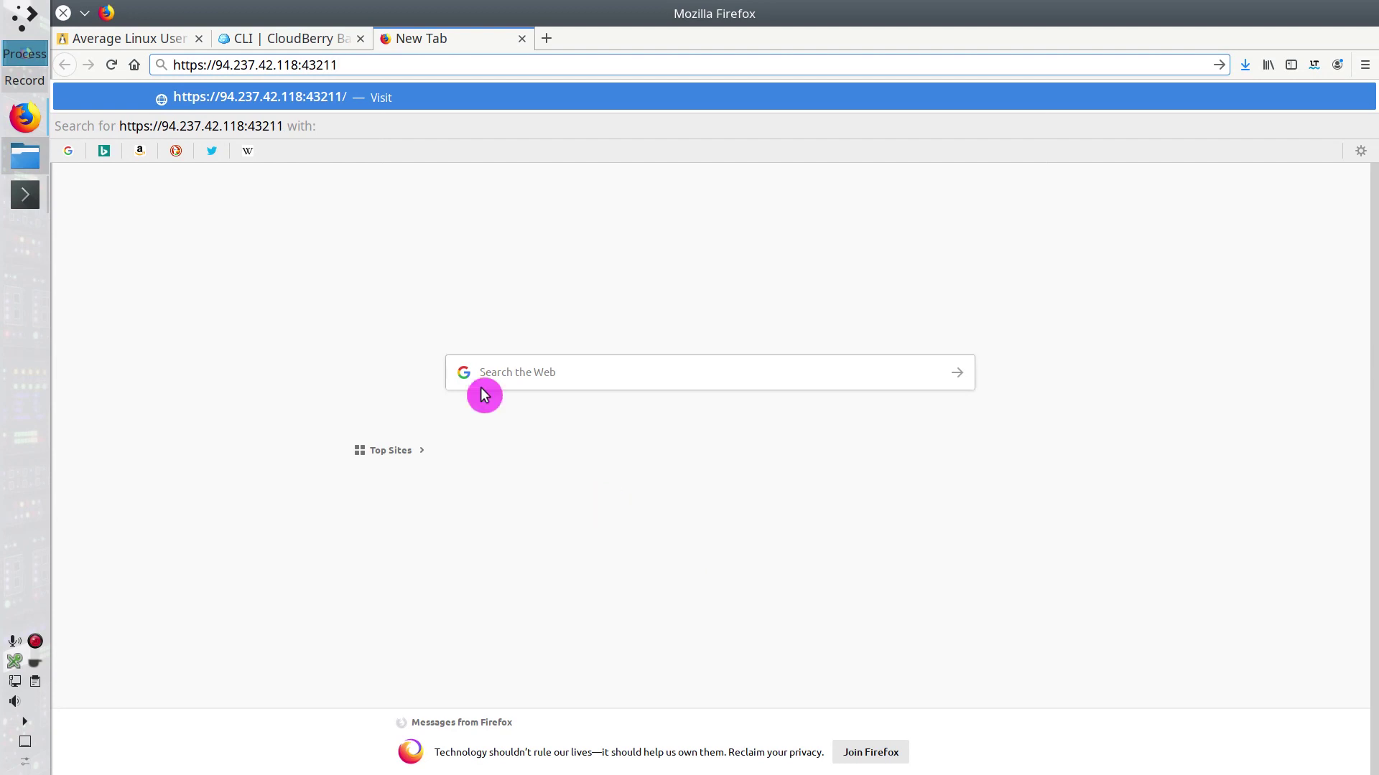
left_click(217, 65)
left_click_drag(185, 75, 171, 66)
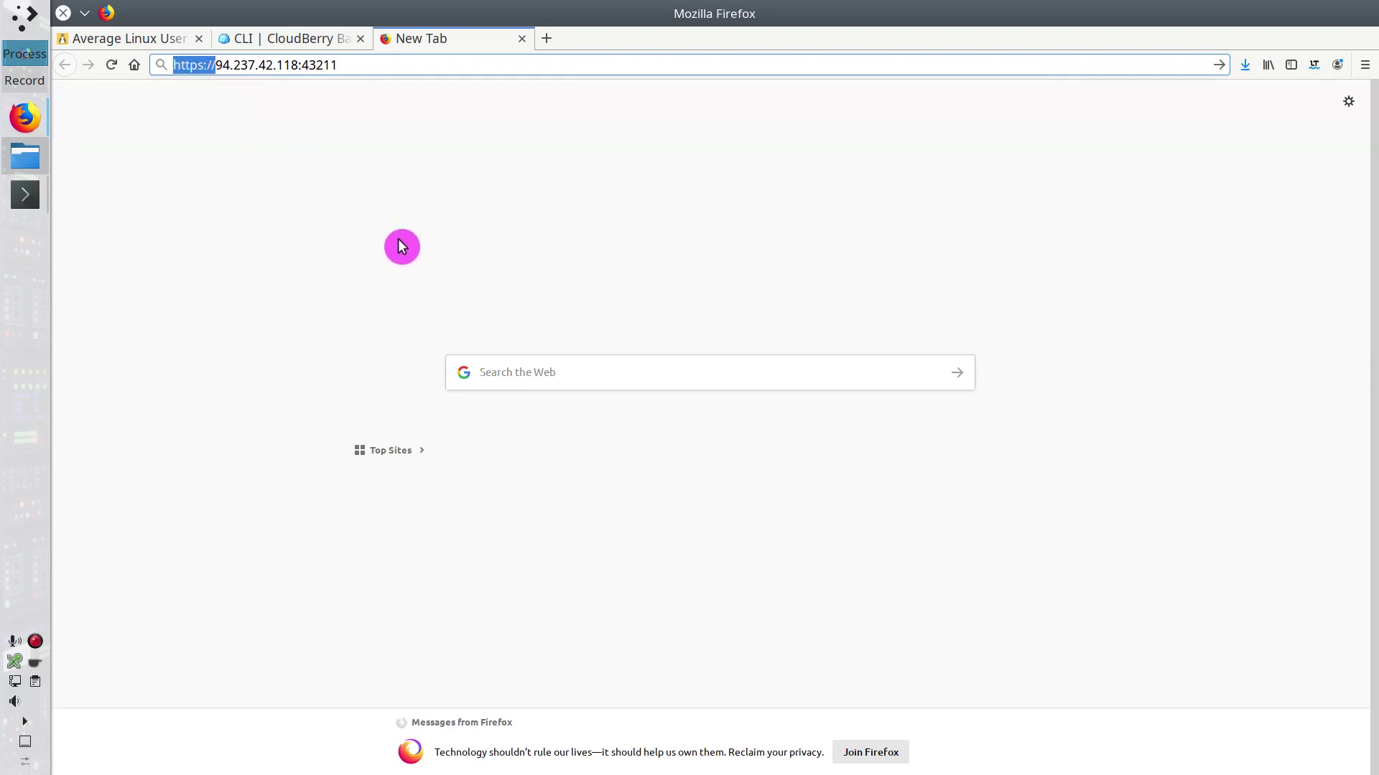
left_click(399, 240)
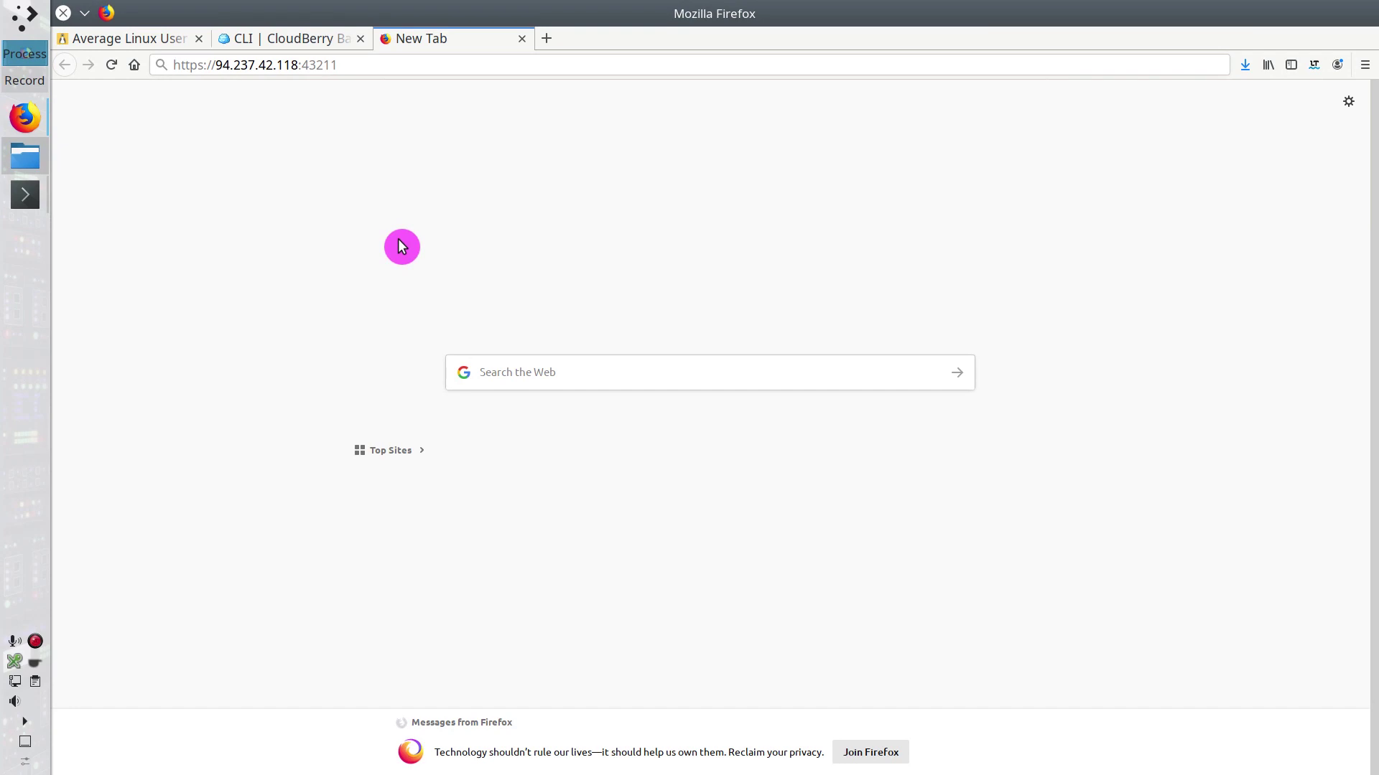
left_click(460, 66)
key("Return")
left_click(950, 517)
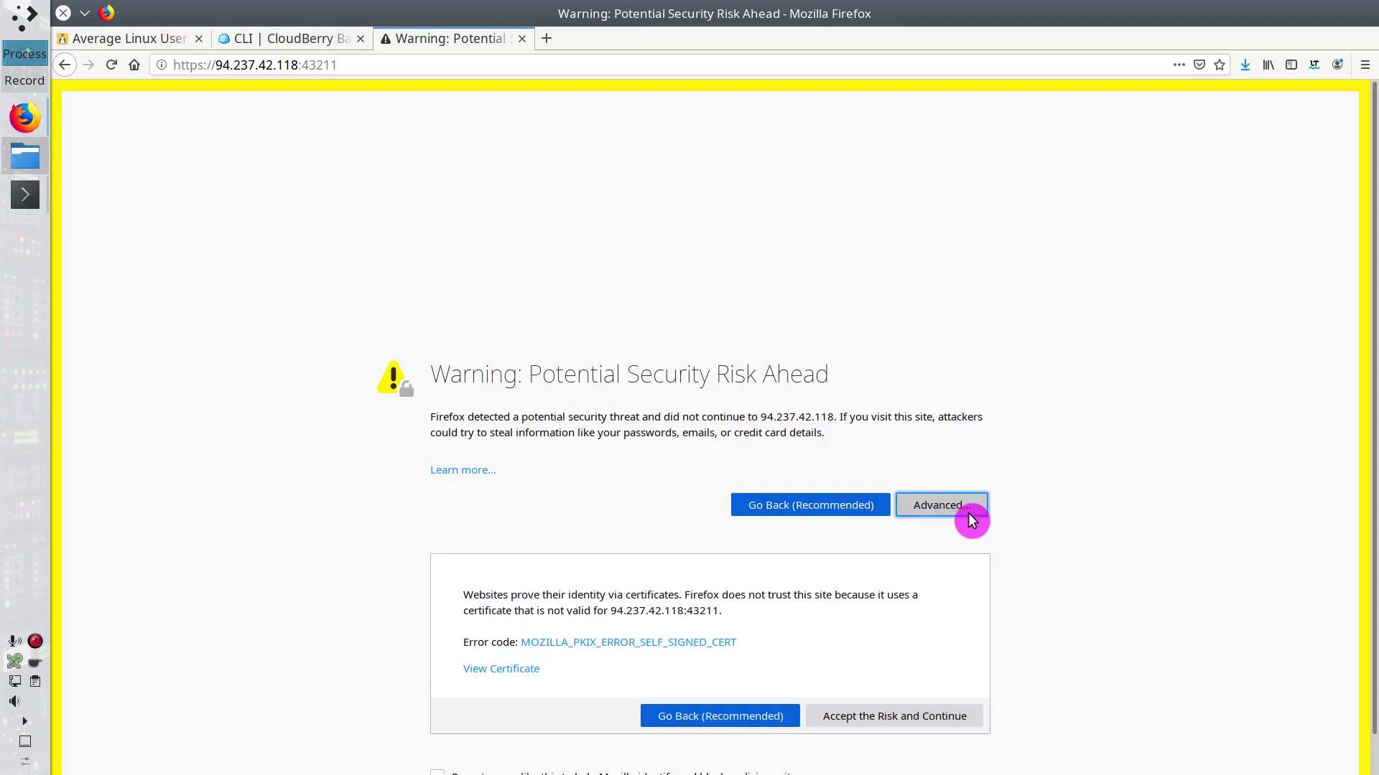
left_click(903, 722)
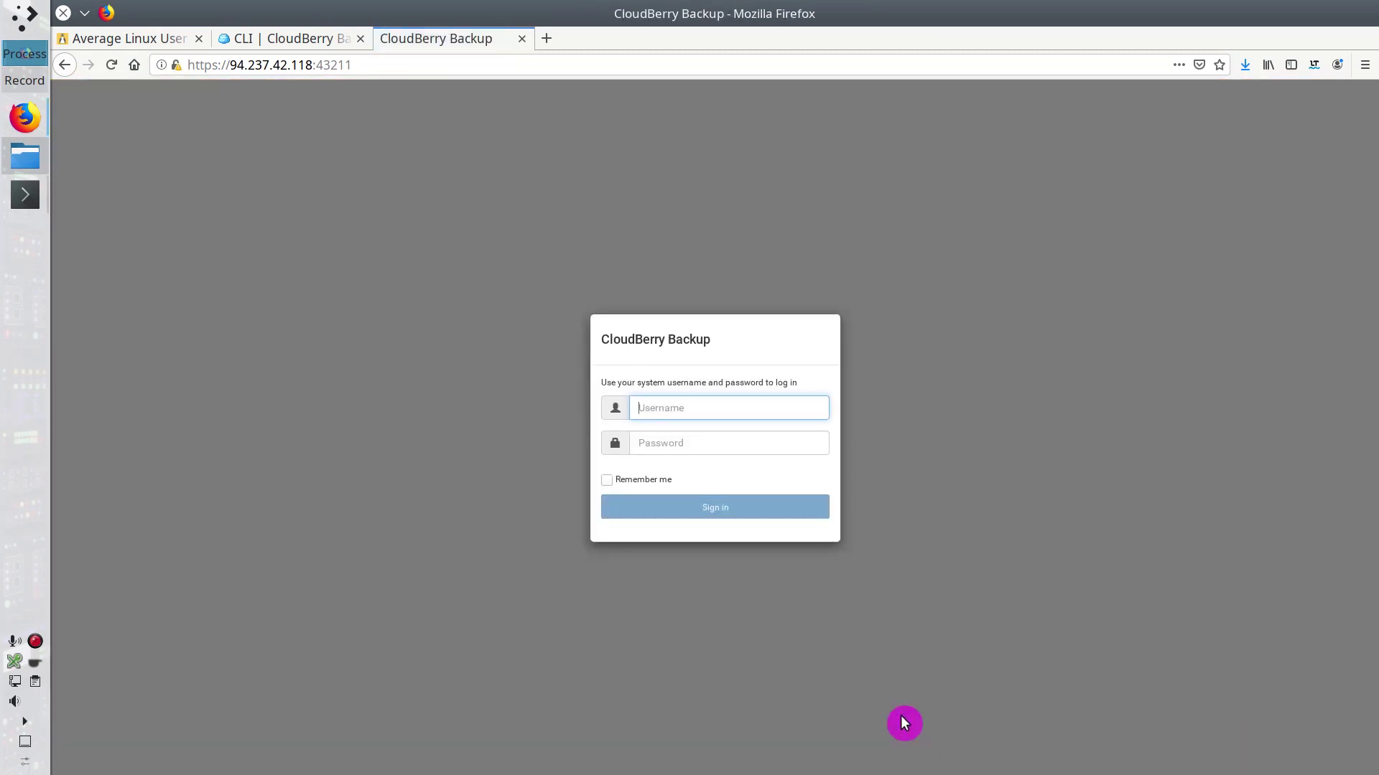
Log in to the web console with the system username and password.
type("au")
key("Tab")
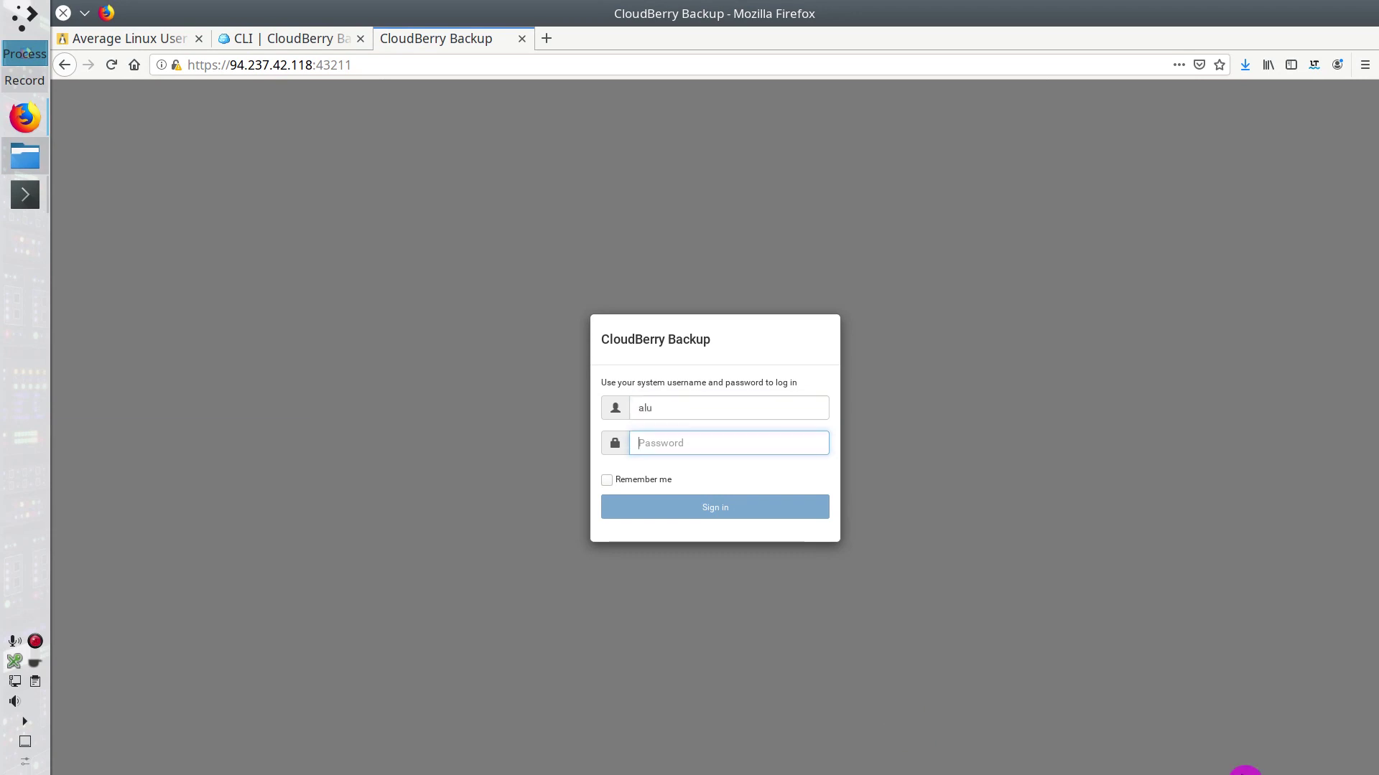
type("***")
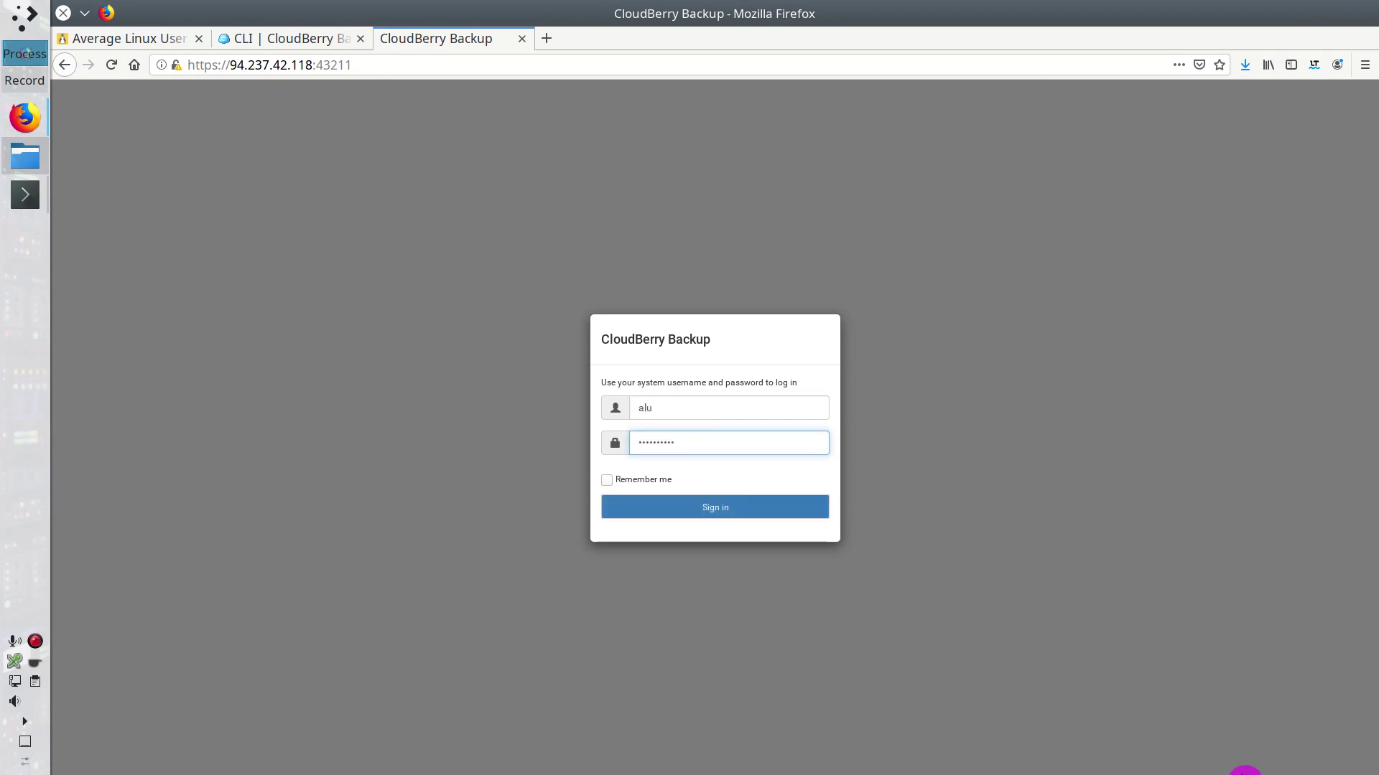
key("Return")
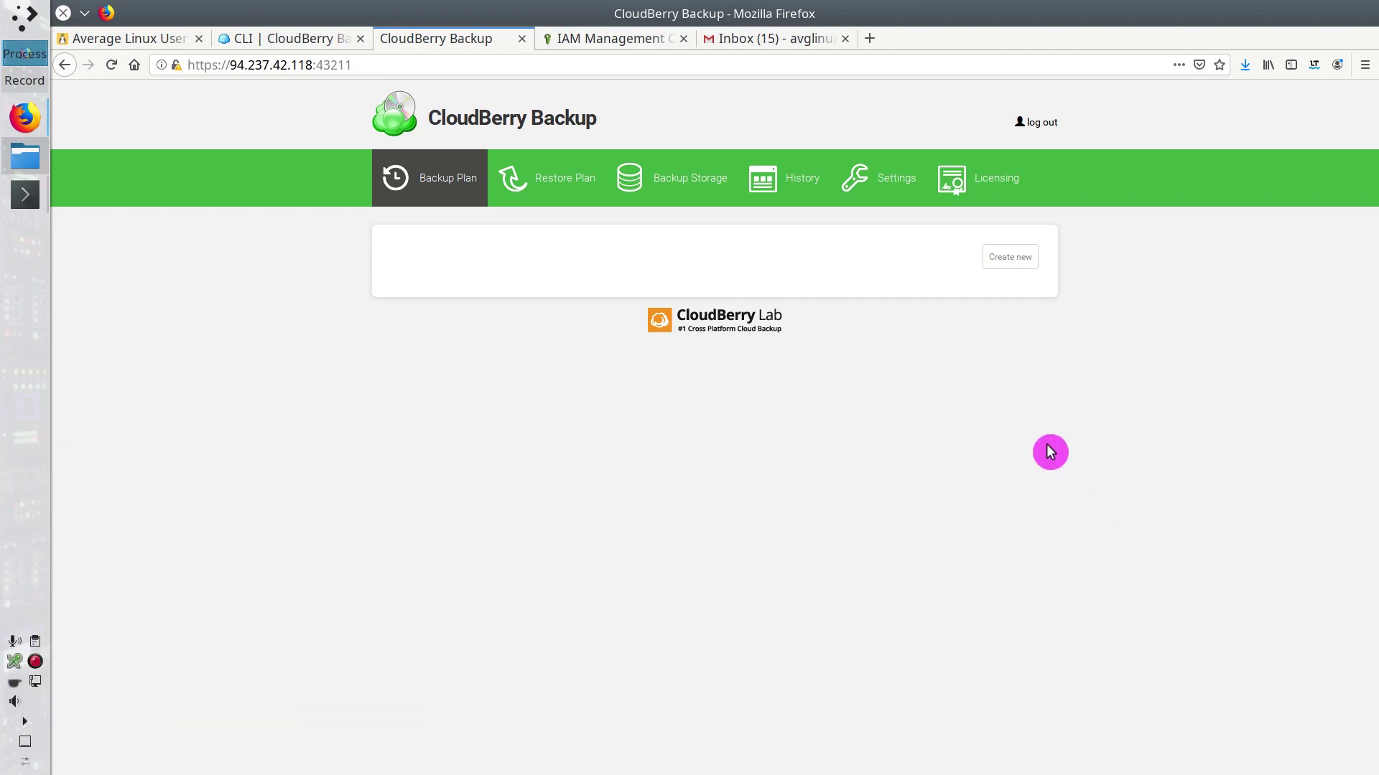
Create a new plan named AWS3 and tick Use block level backup.
left_click(1010, 260)
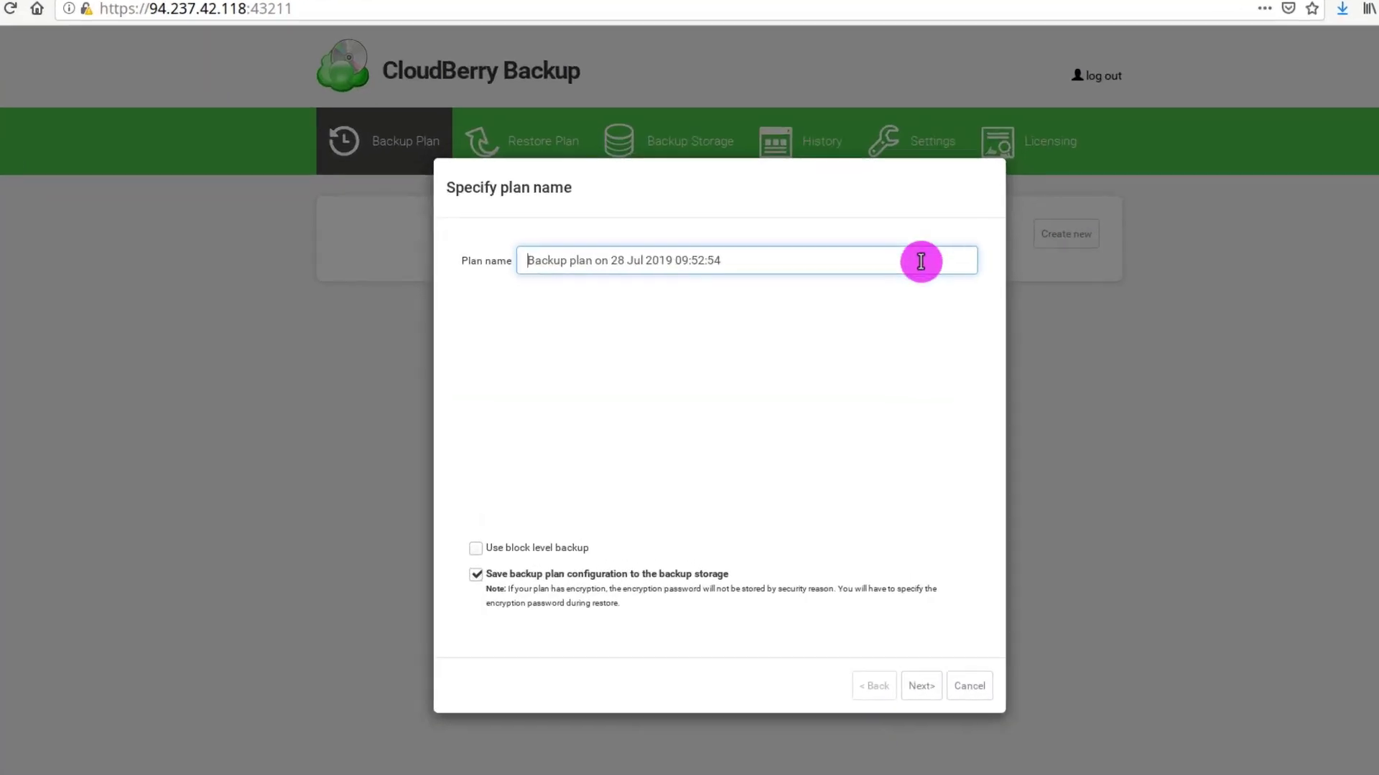
triple_click(885, 280)
type("AW")
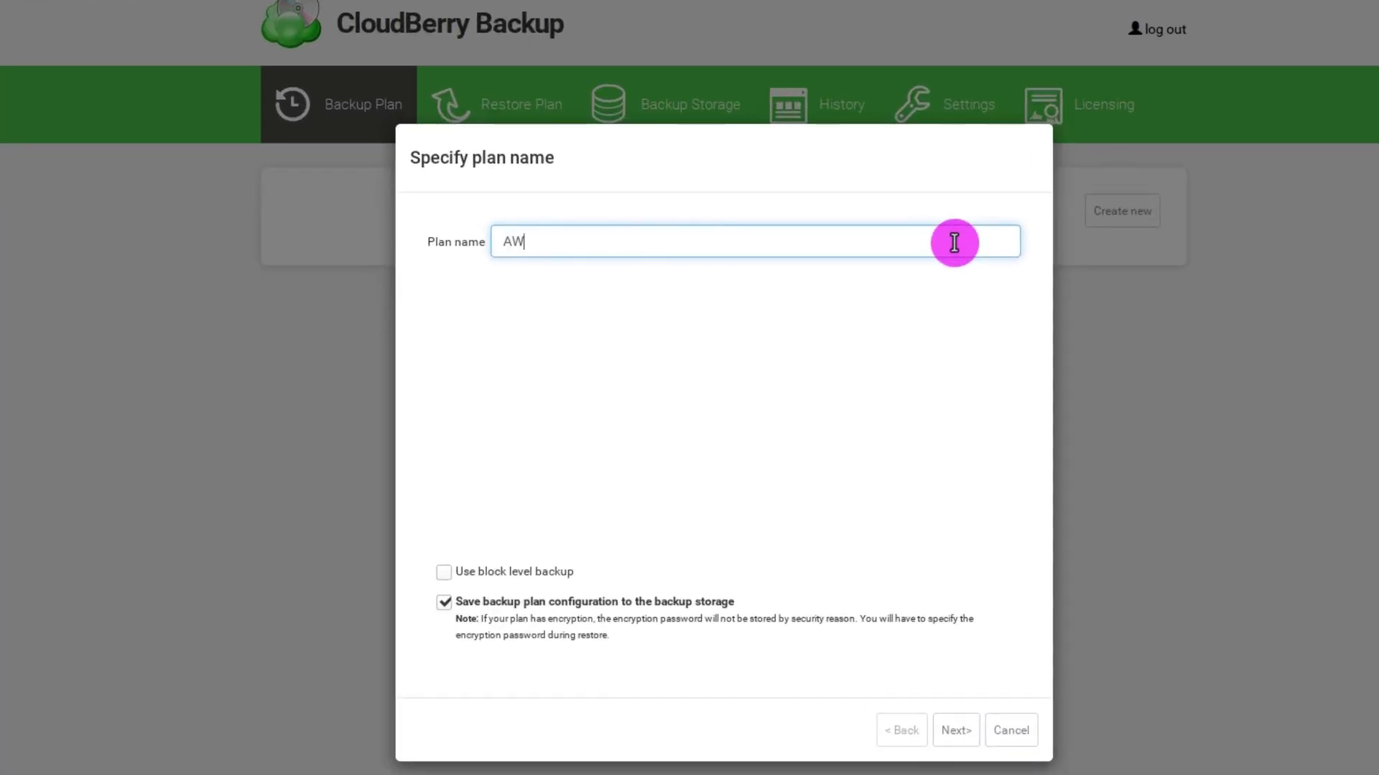
type("S3")
left_click(444, 574)
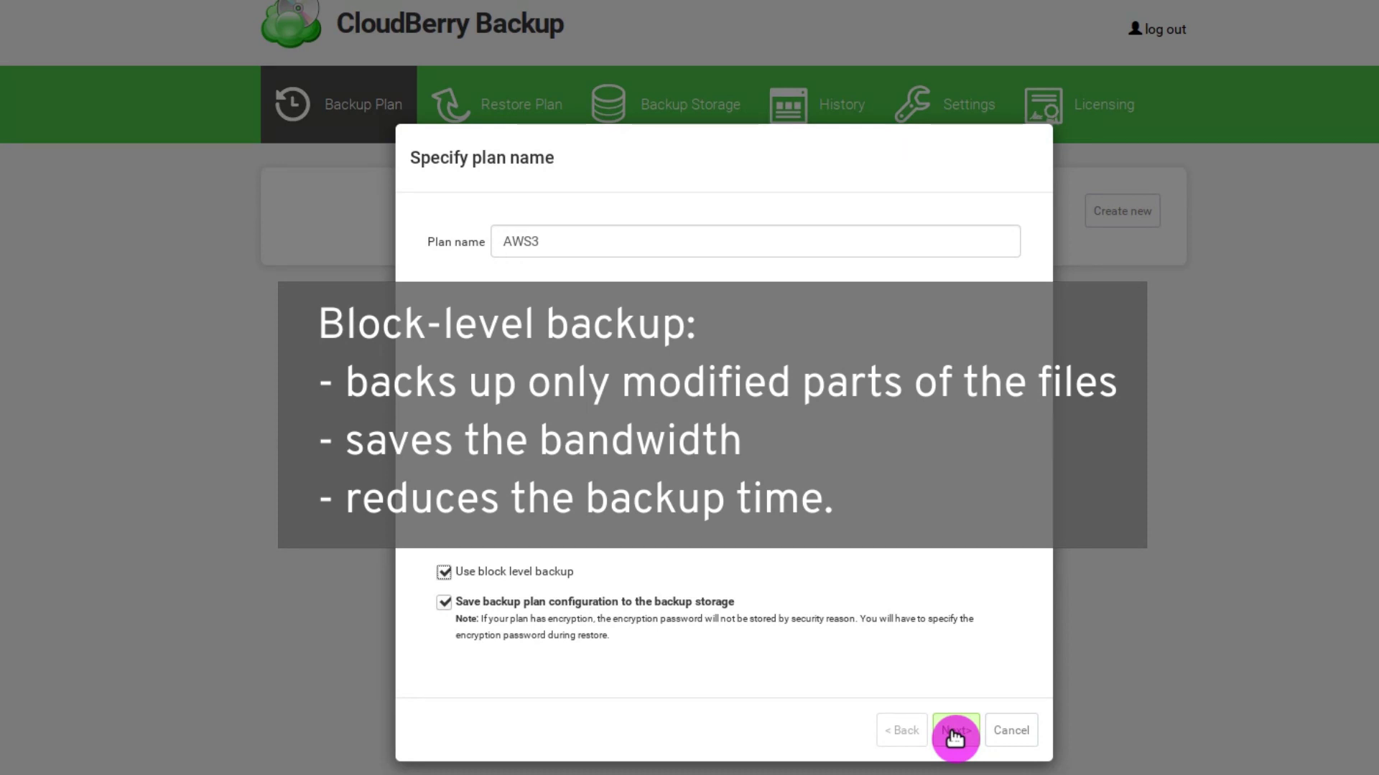
Add a new storage account, choosing Amazon S3 & Glacier as the provider.
left_click(955, 732)
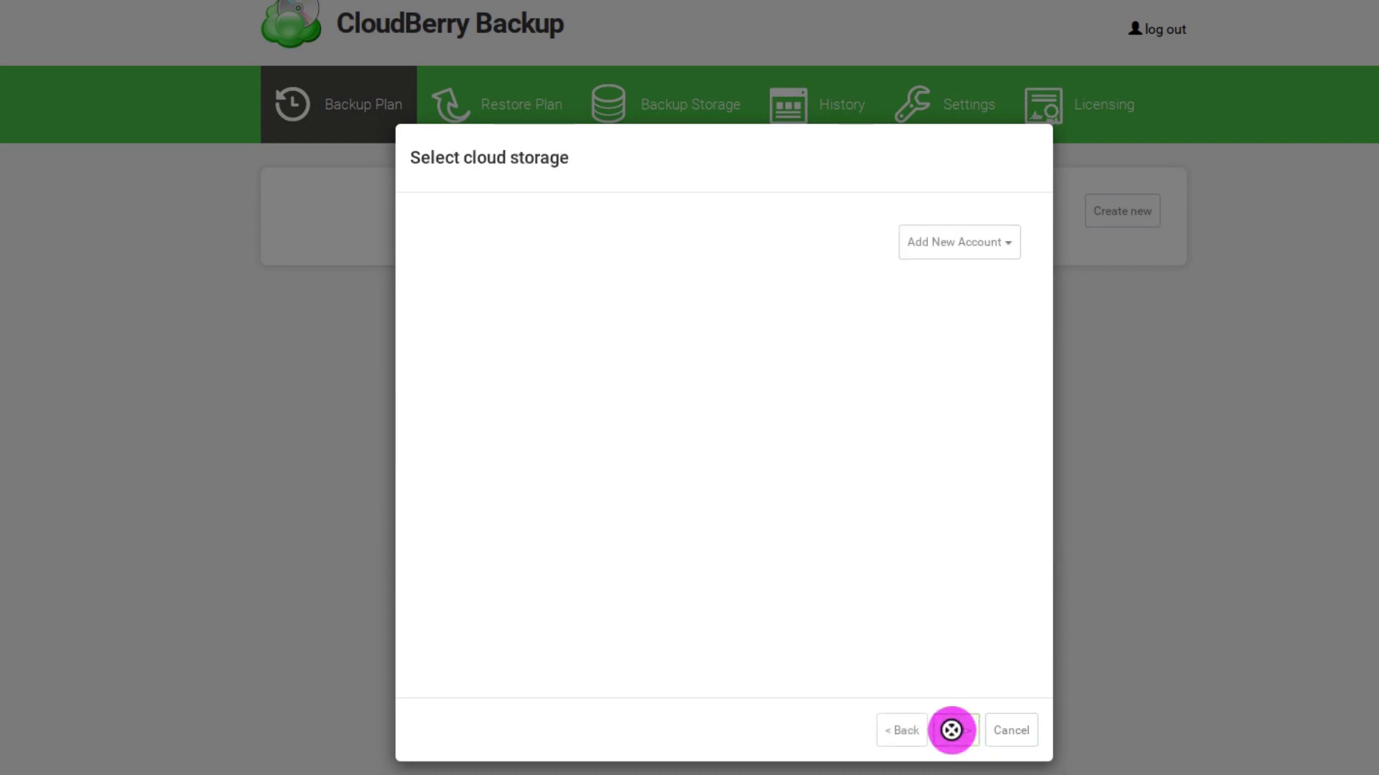
left_click(1005, 248)
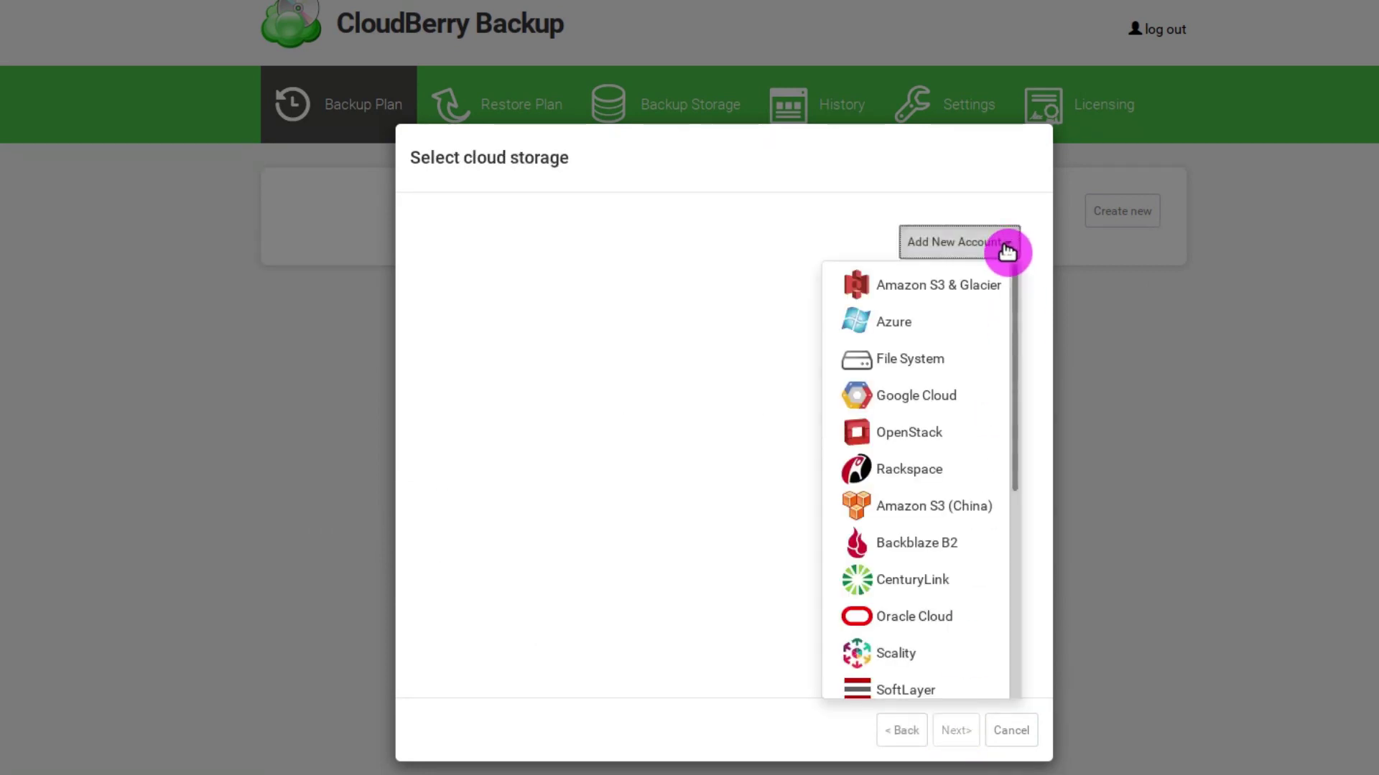
scroll(969, 445, "down", 2)
scroll(972, 482, "down", 3)
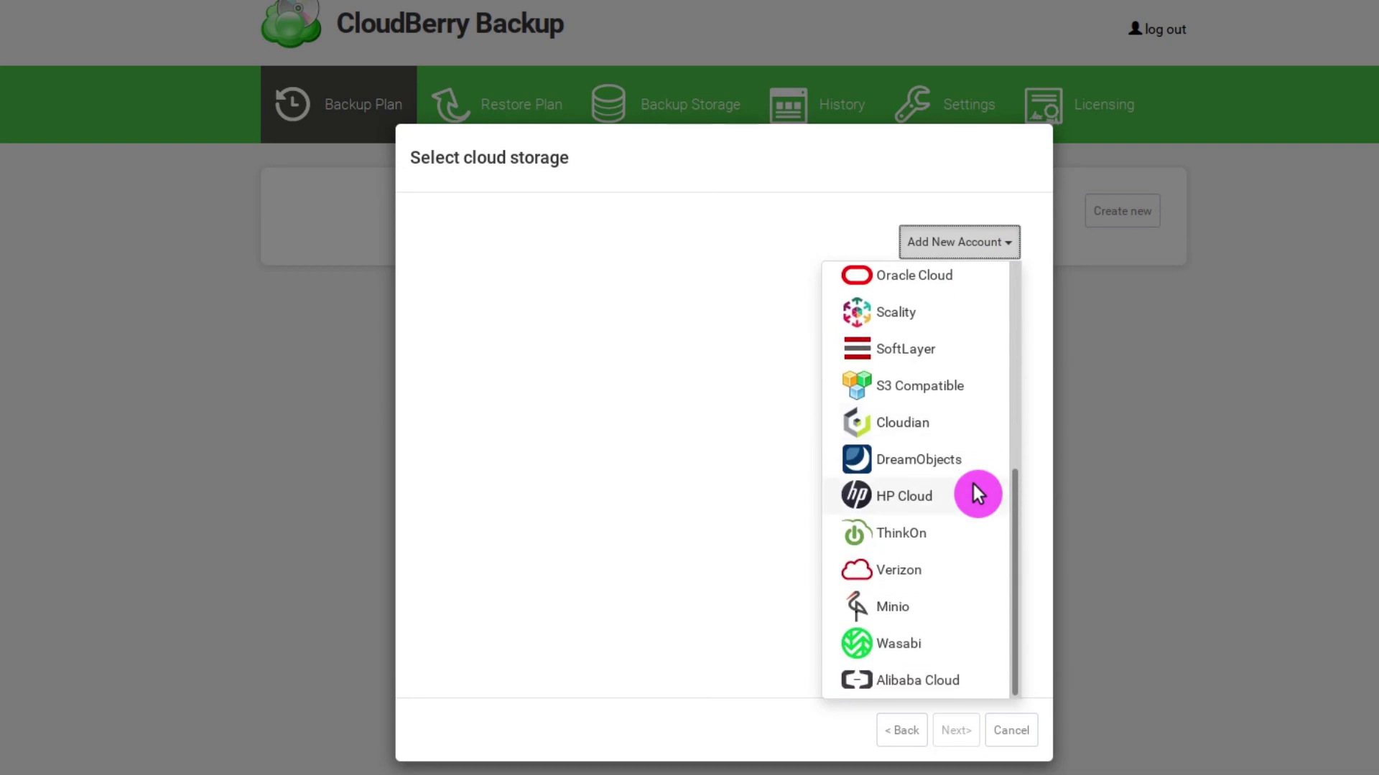
scroll(972, 483, "up", 5)
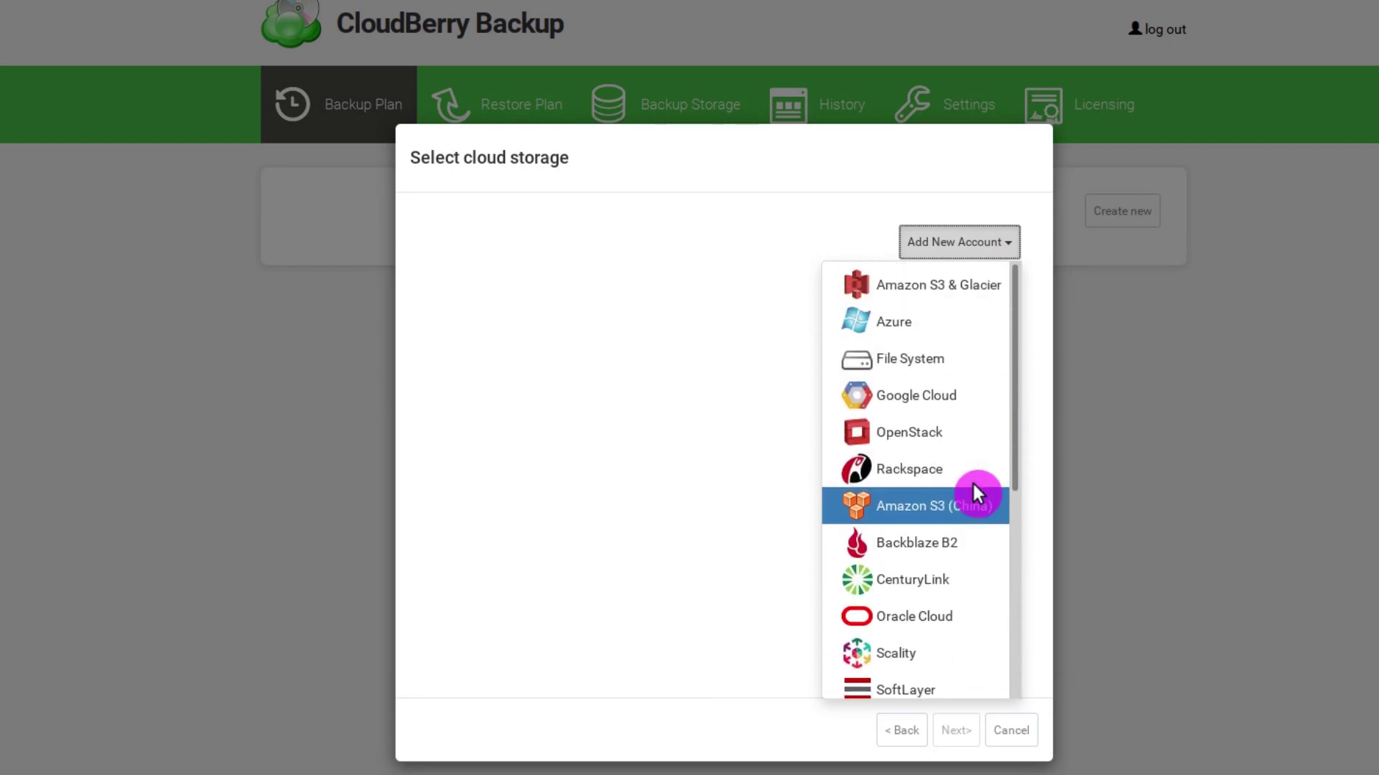
left_click(979, 283)
type("AWS3")
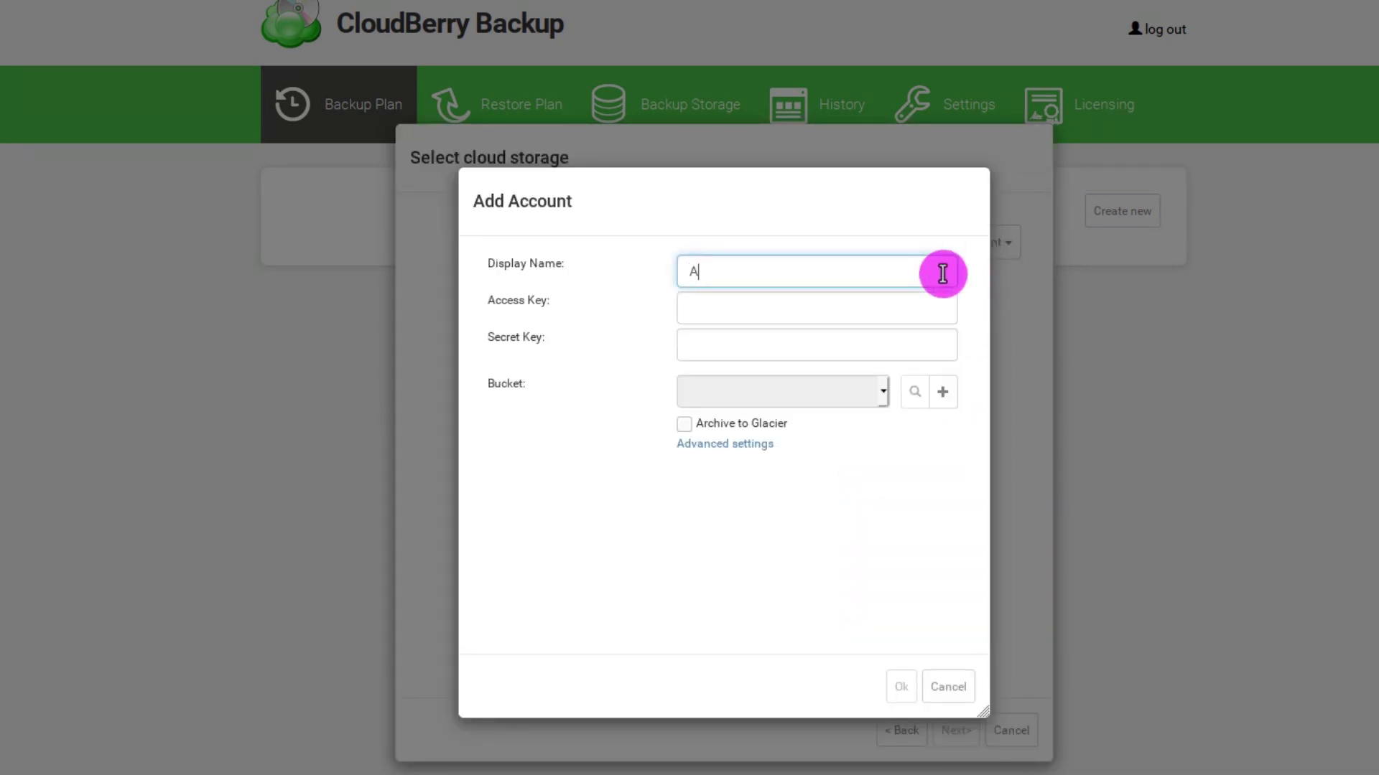
left_click(930, 309)
left_click(953, 341)
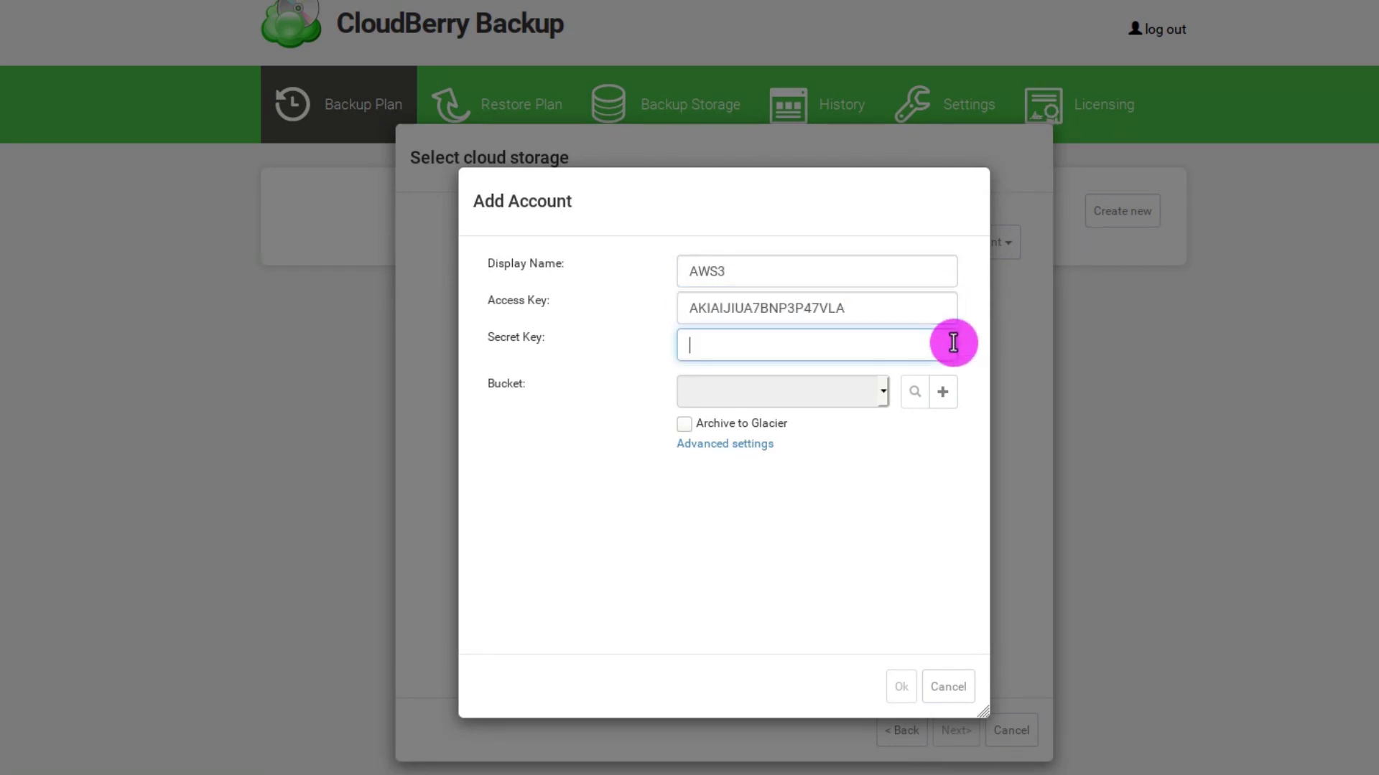
key("ctrl+v")
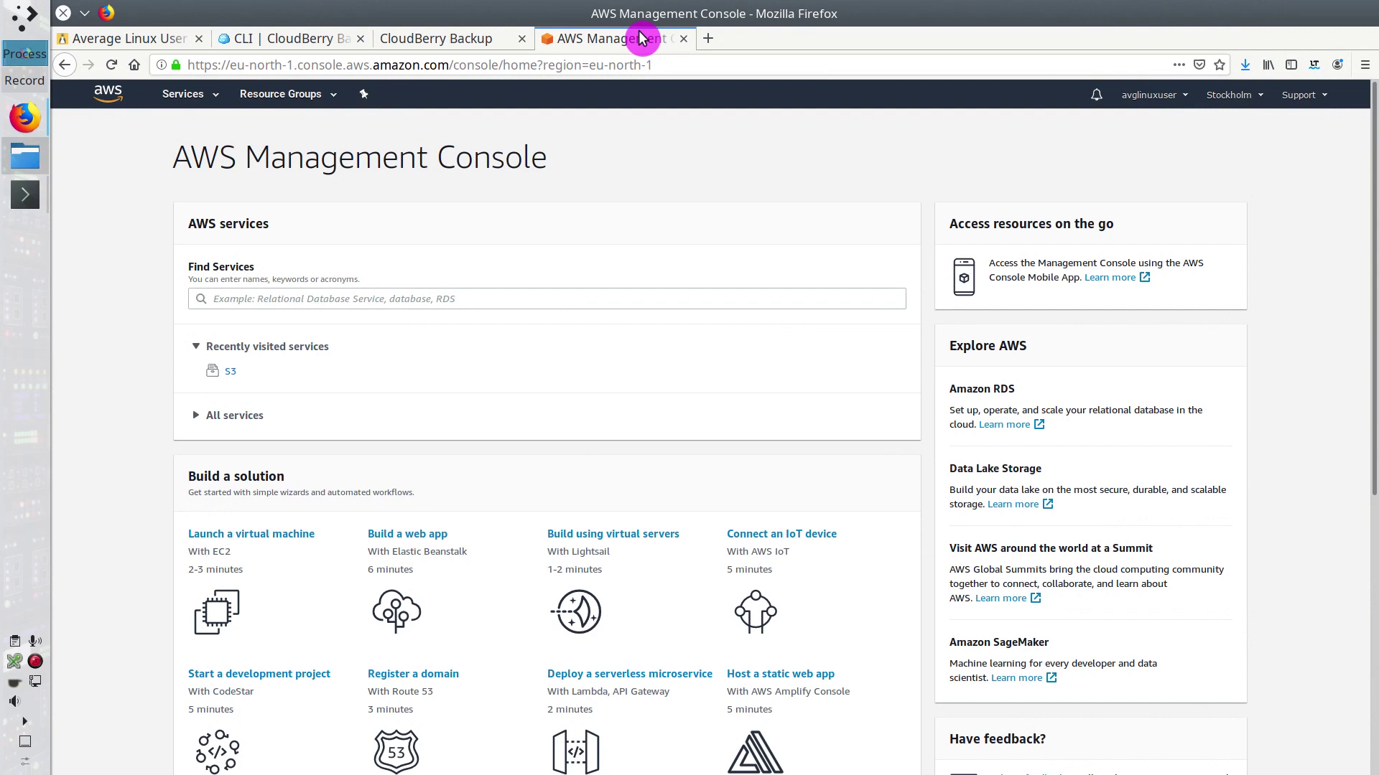
Create a new AWS access key under My Security Credentials and save the rootkey.csv file.
left_click(1185, 100)
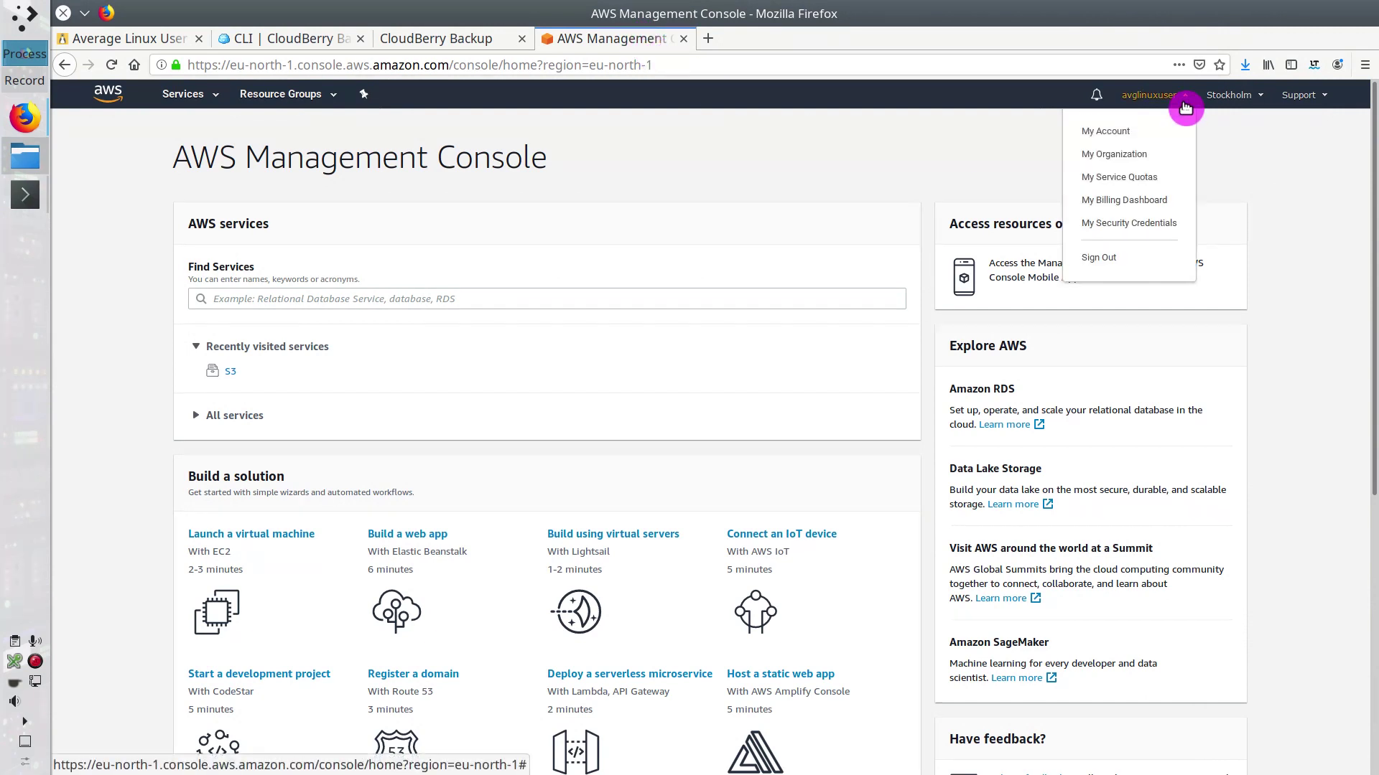
left_click(1143, 227)
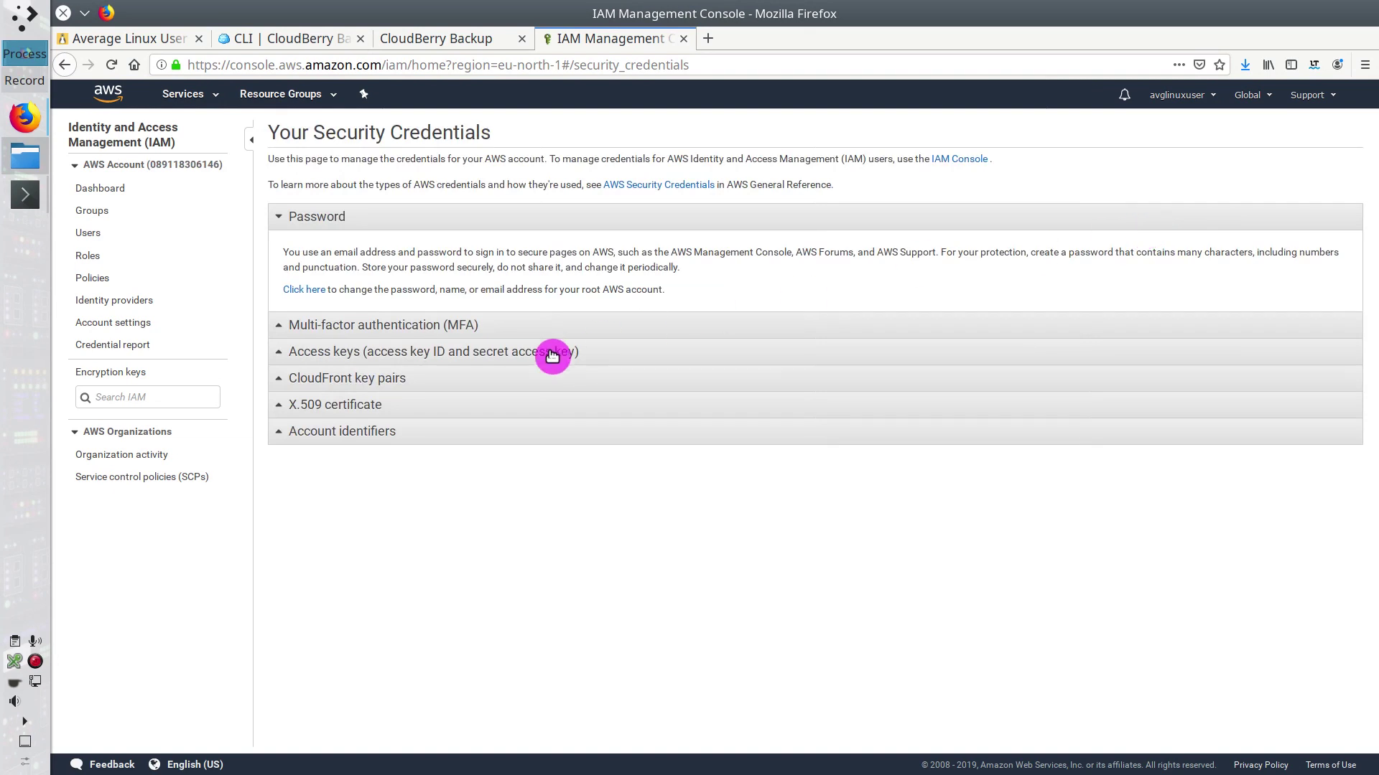
left_click(552, 353)
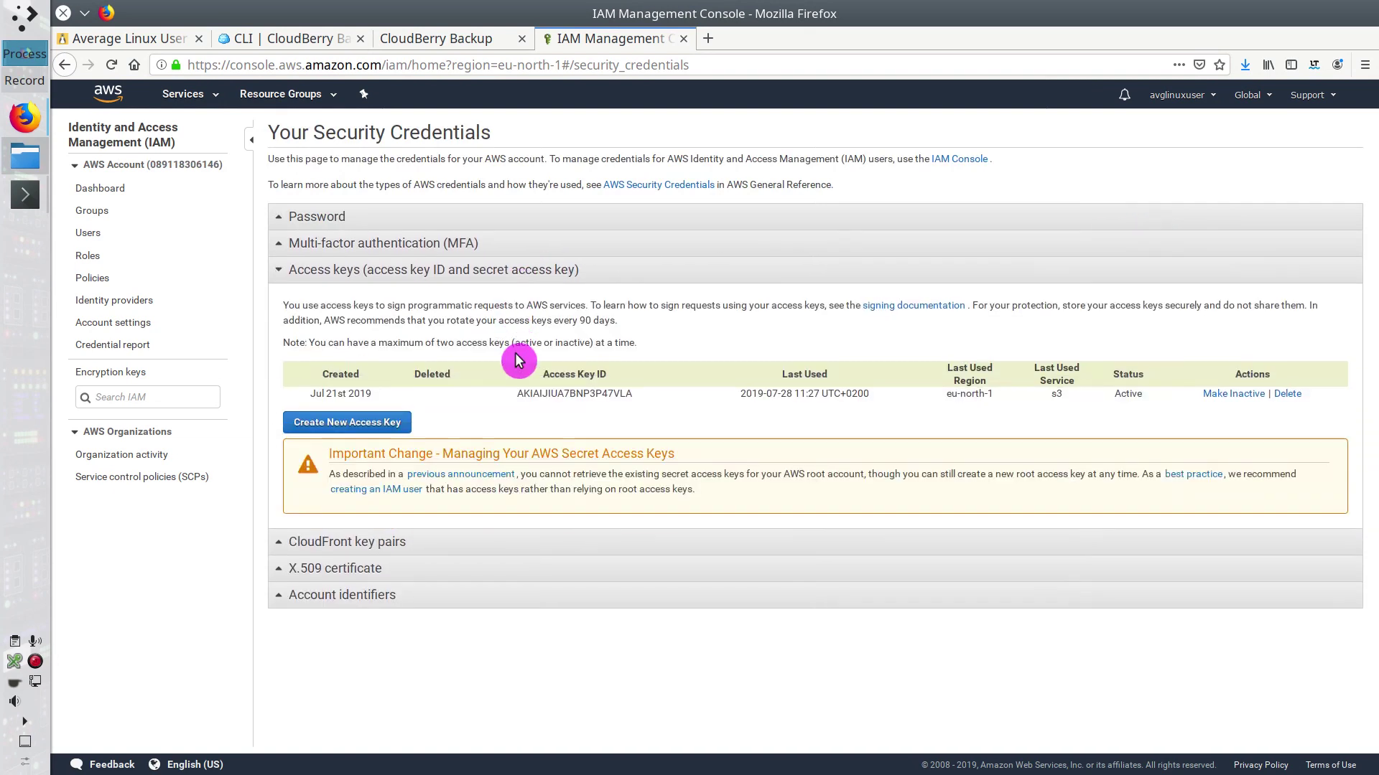
left_click(388, 424)
left_click(696, 486)
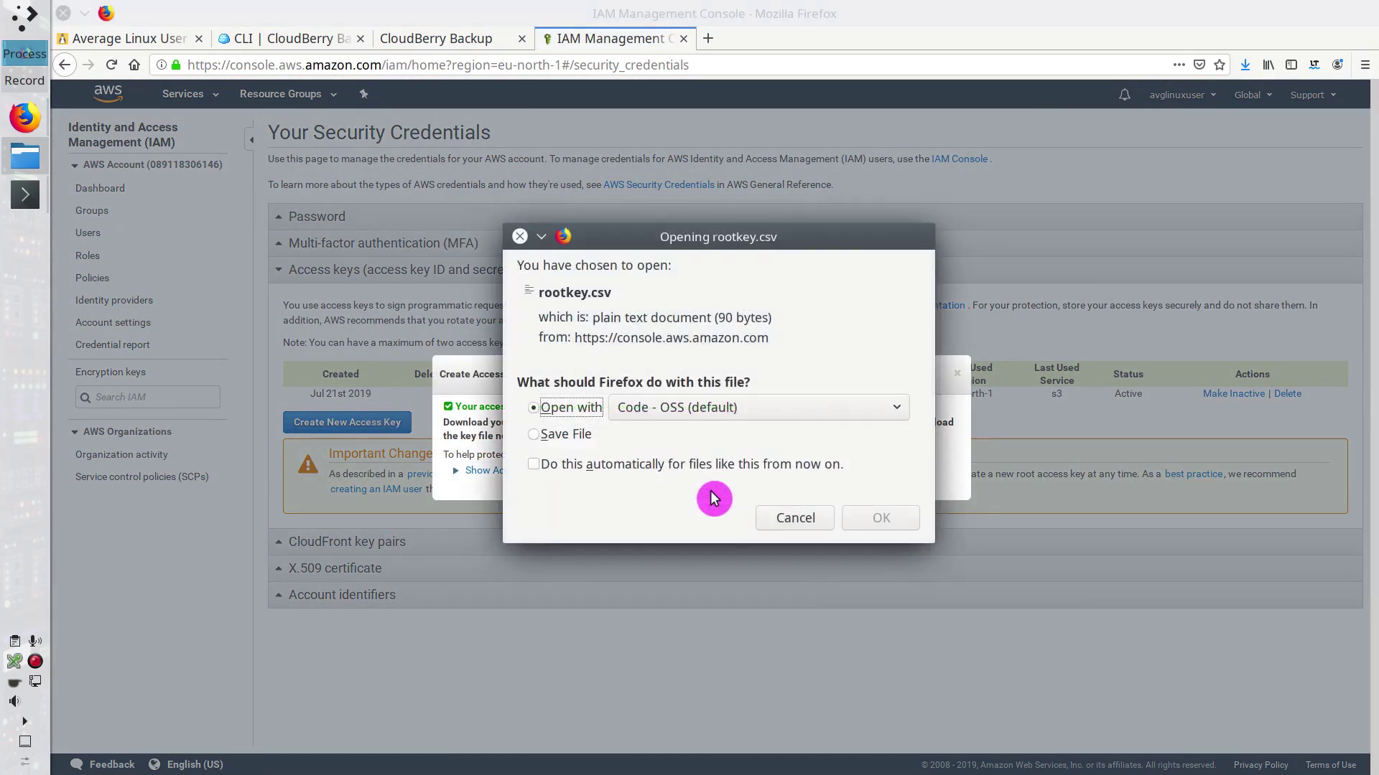
key("alt+s")
left_click(886, 520)
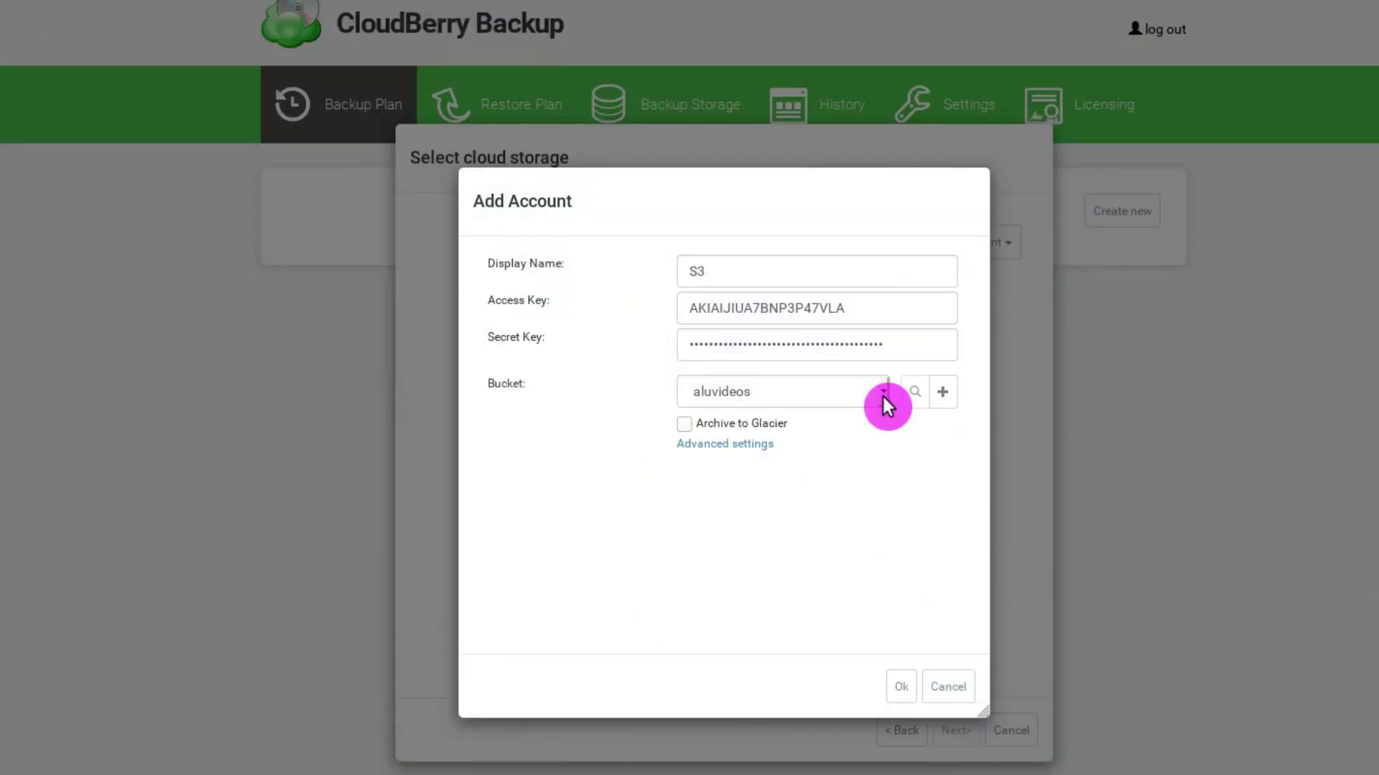
Replace the aluvideos bucket with a new testcbbvideo bucket in EU (Stockholm), then save the account.
left_click(883, 393)
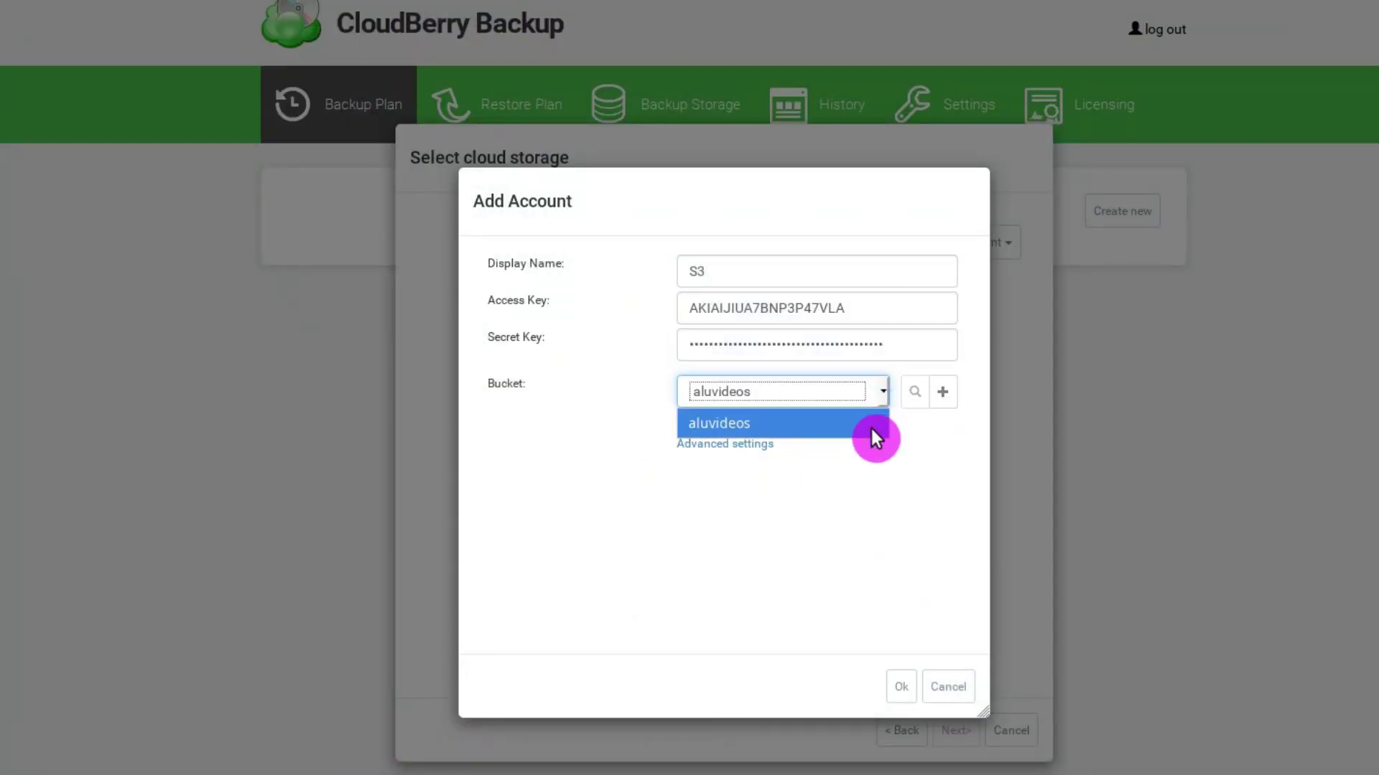
left_click(871, 423)
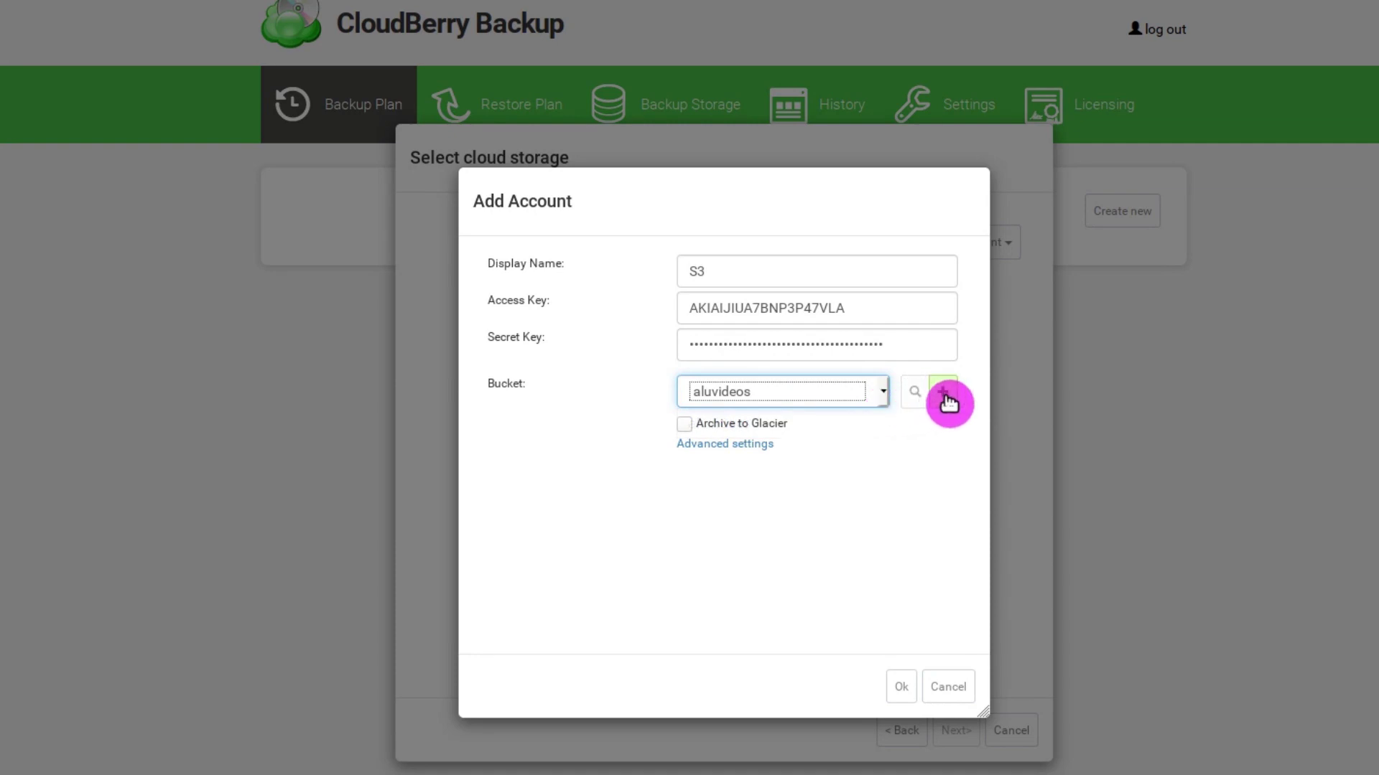
left_click(945, 394)
type("testcbbv")
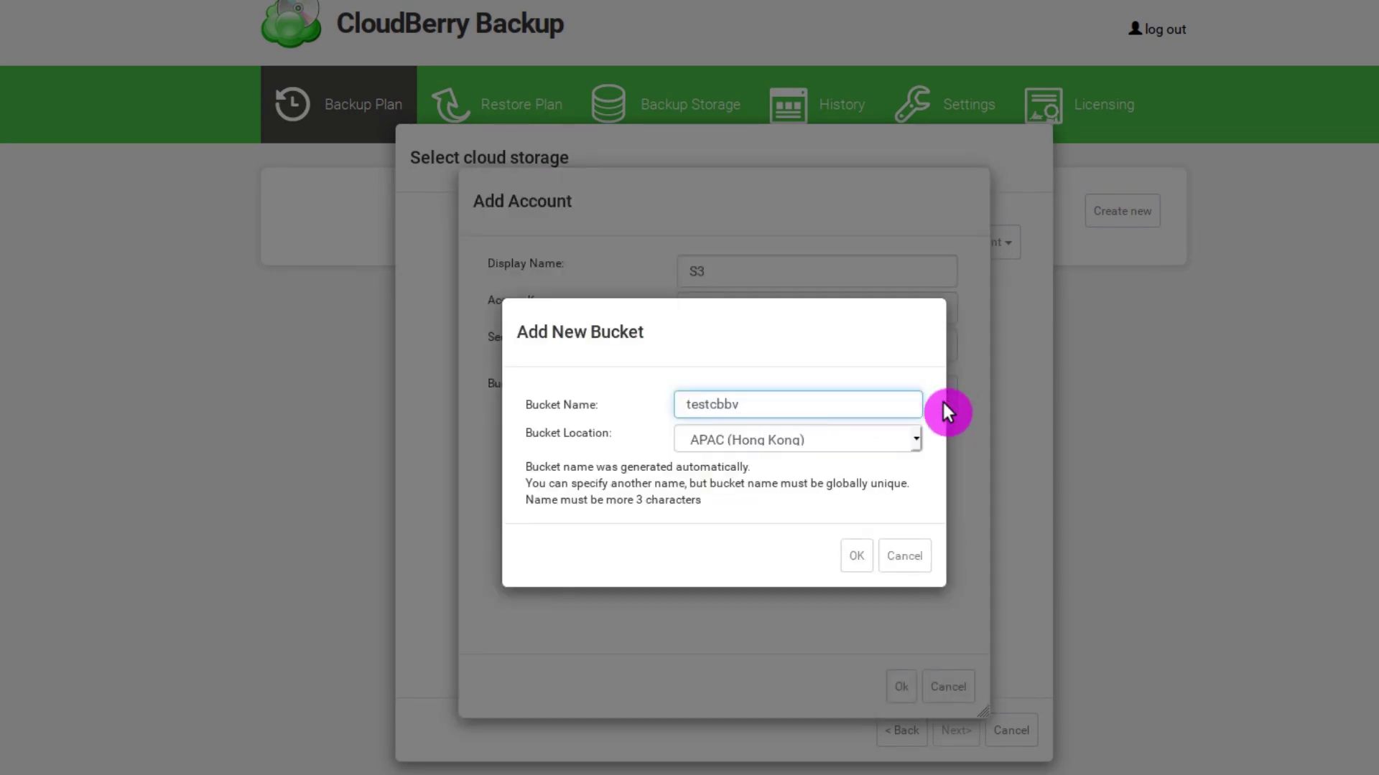
type("ideo")
left_click(902, 440)
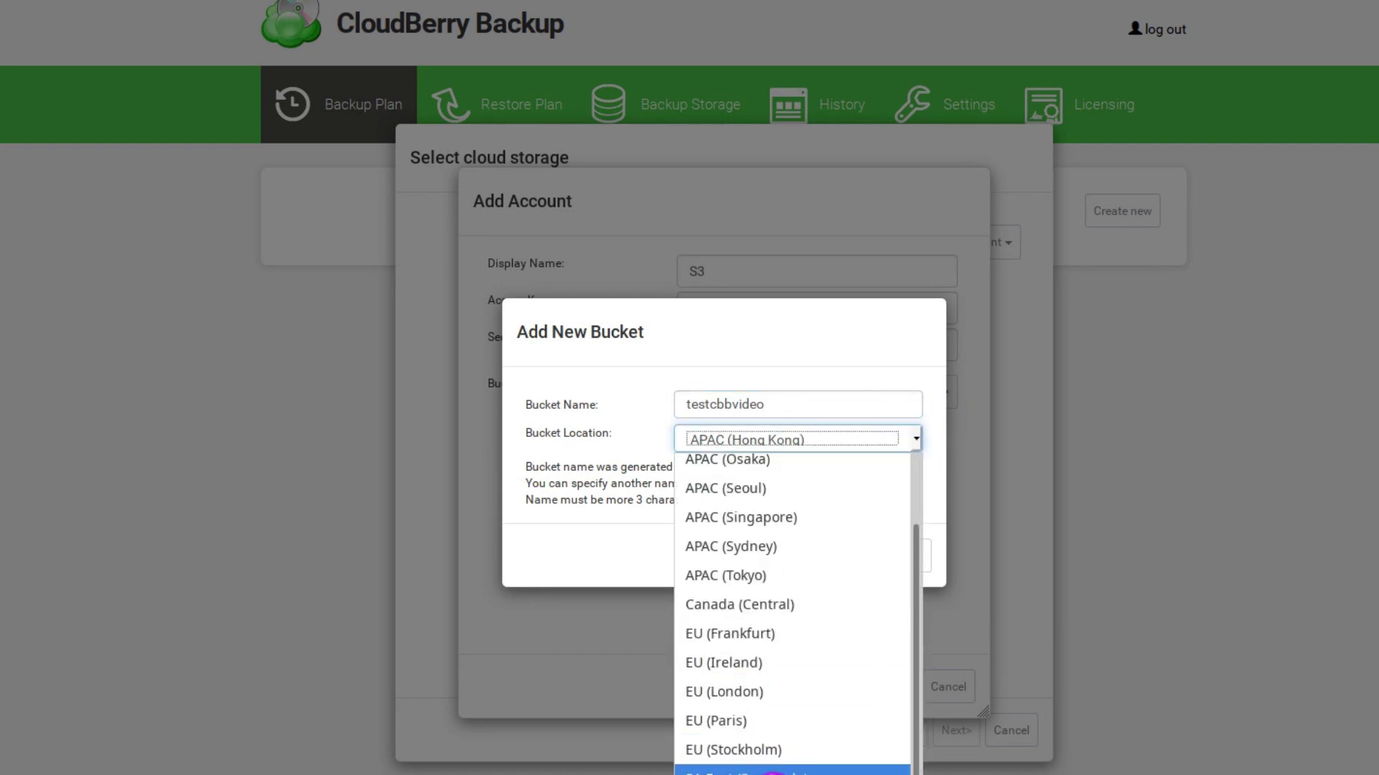
left_click(848, 750)
left_click(858, 557)
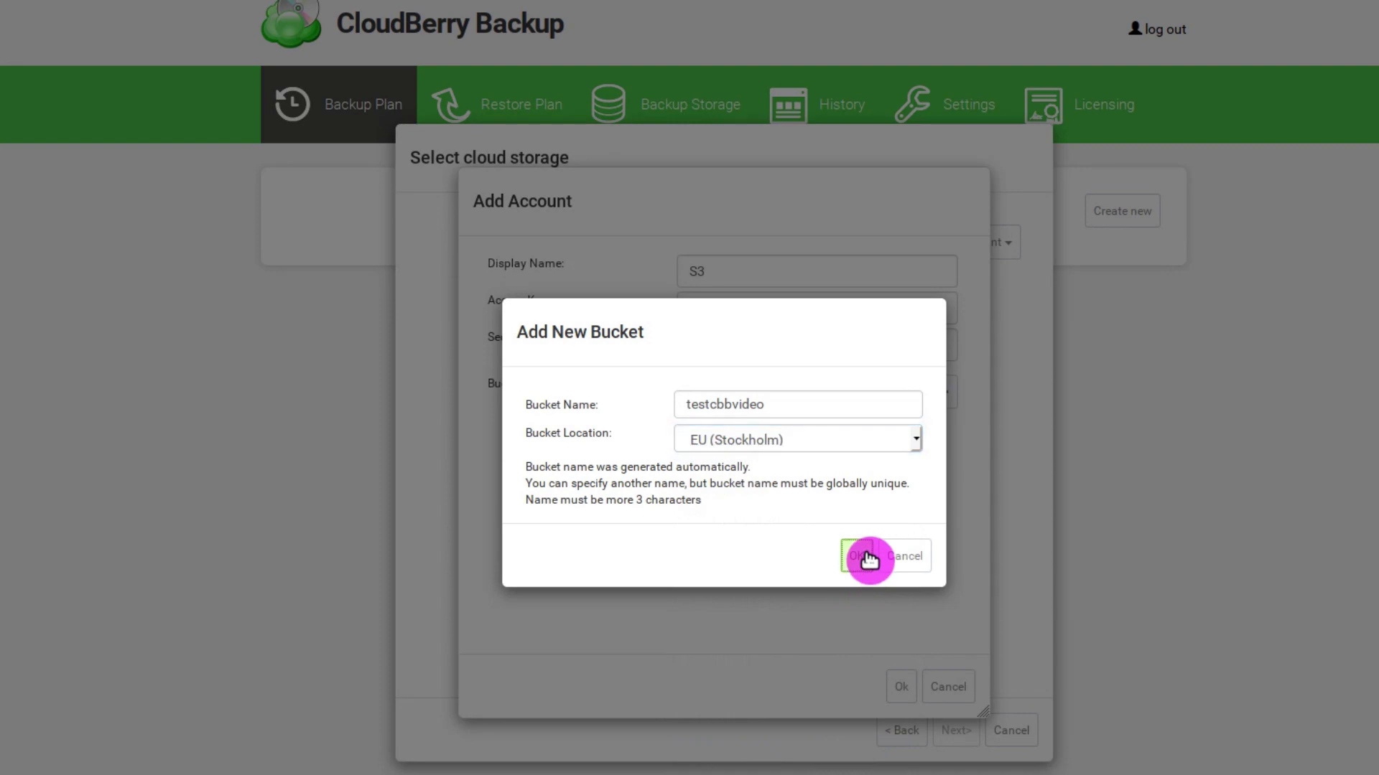
left_click(902, 688)
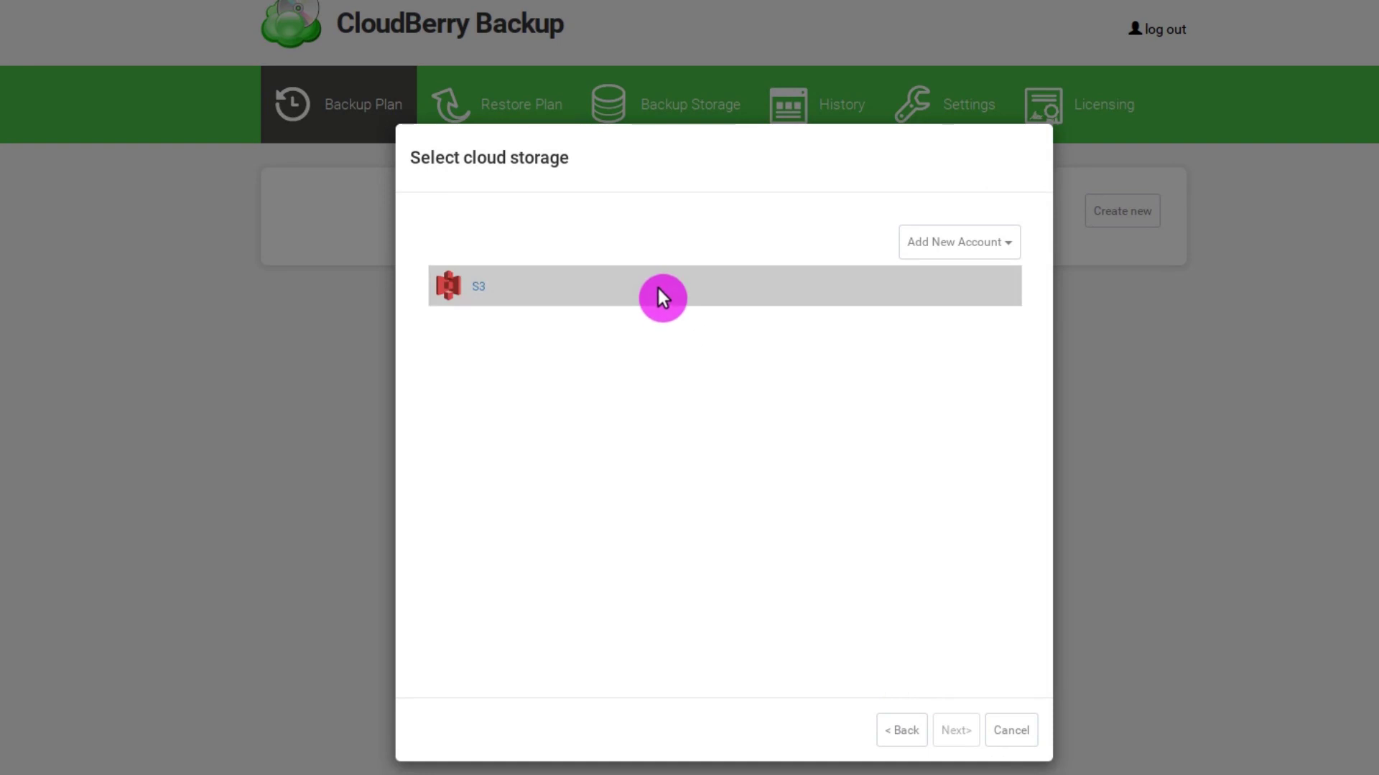
Use the S3 account as storage, include /home/alu, and show hidden files.
left_click(655, 291)
left_click(965, 737)
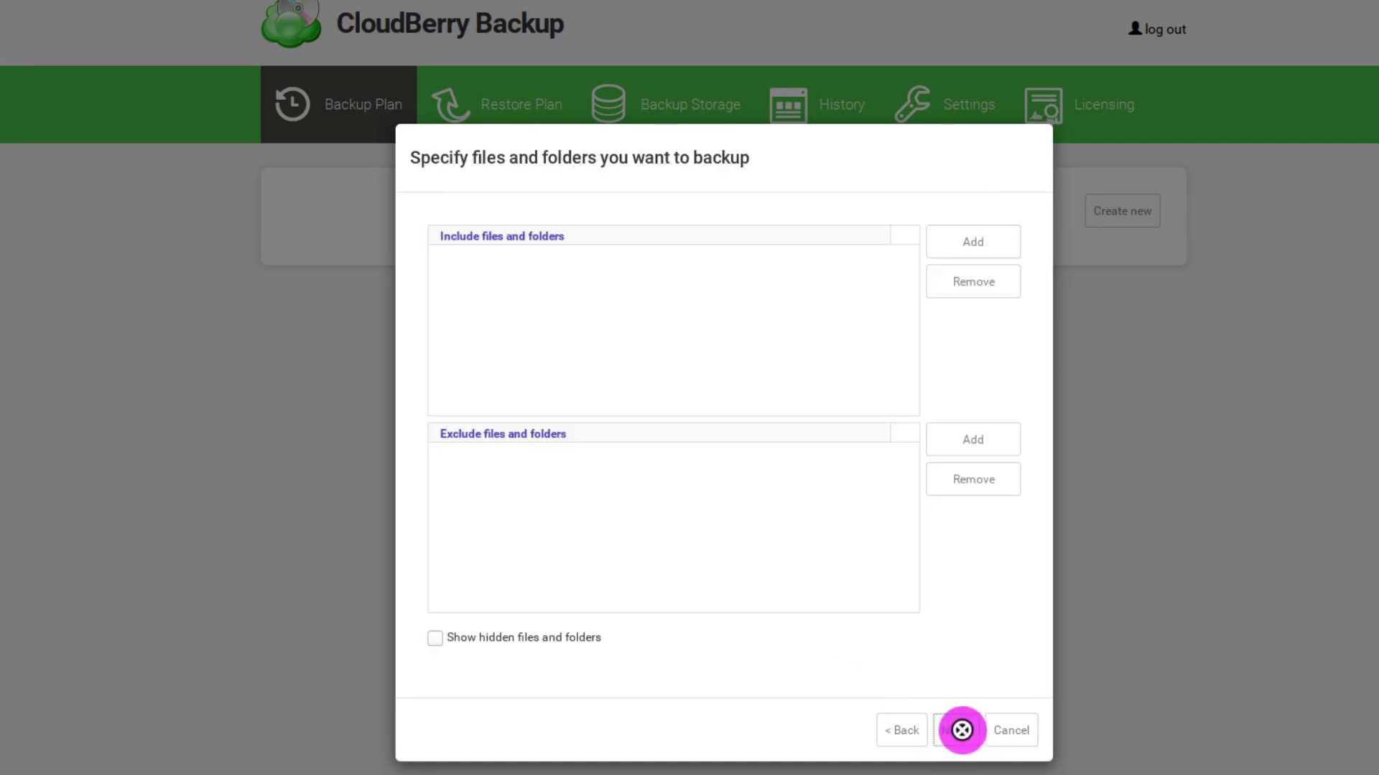
left_click(984, 250)
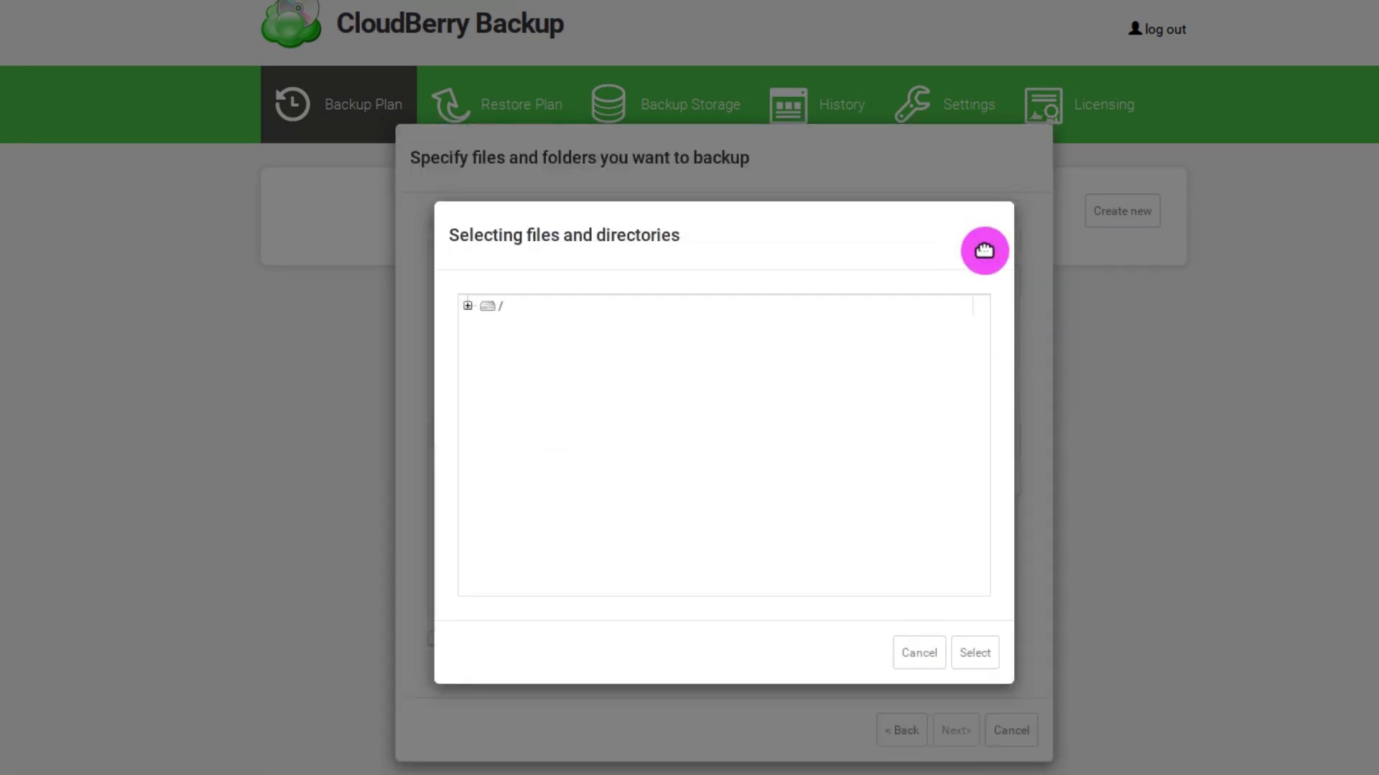
left_click(467, 305)
left_click(487, 403)
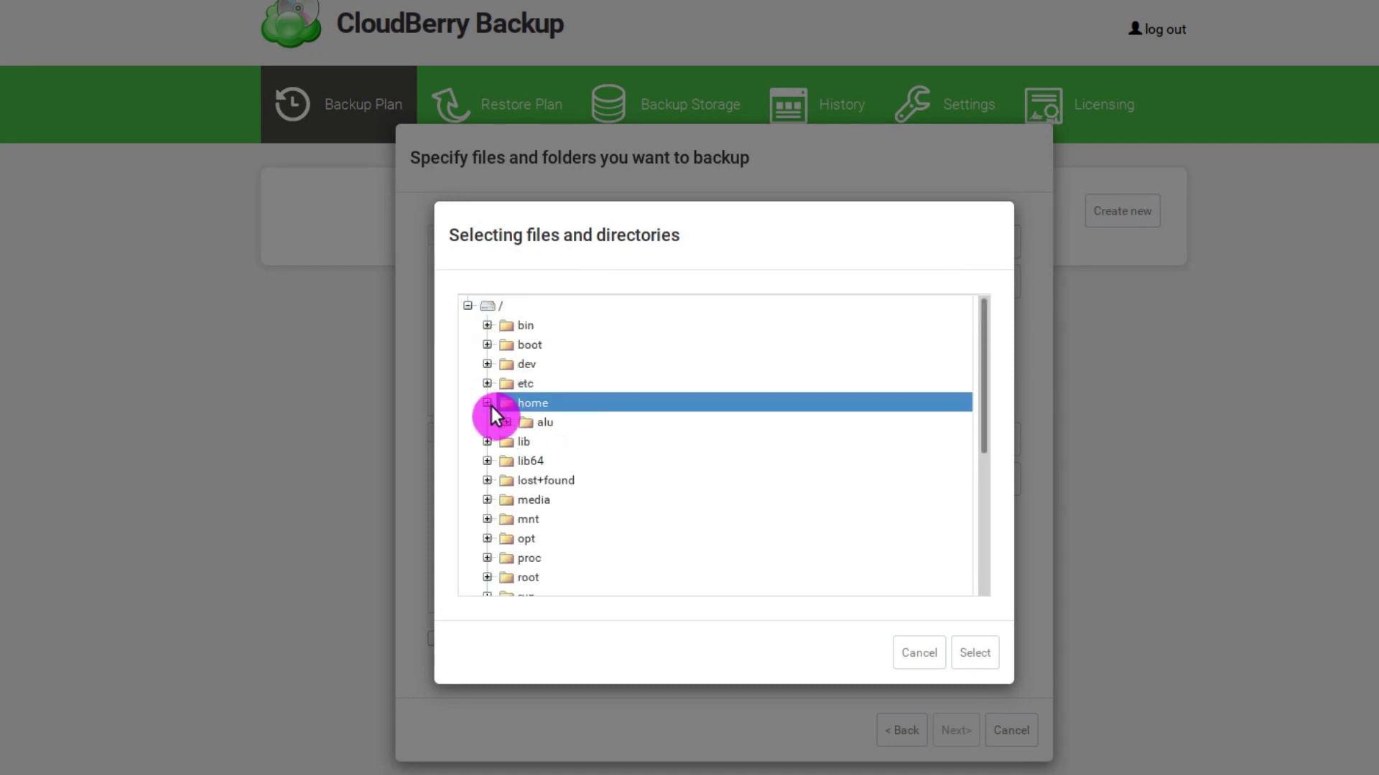
left_click(545, 423)
left_click(969, 650)
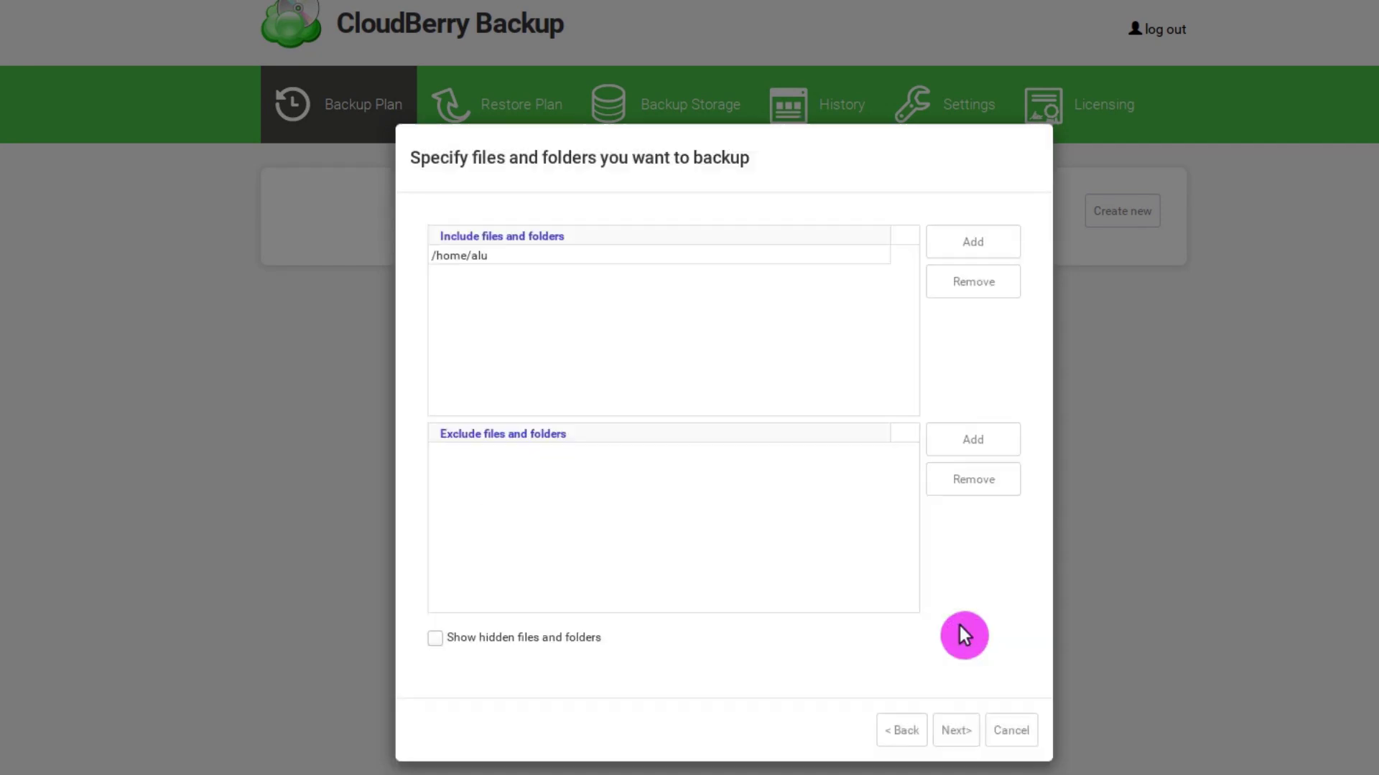
left_click(559, 644)
Exclude the /home/alu/.cache folder from the backup.
left_click(970, 449)
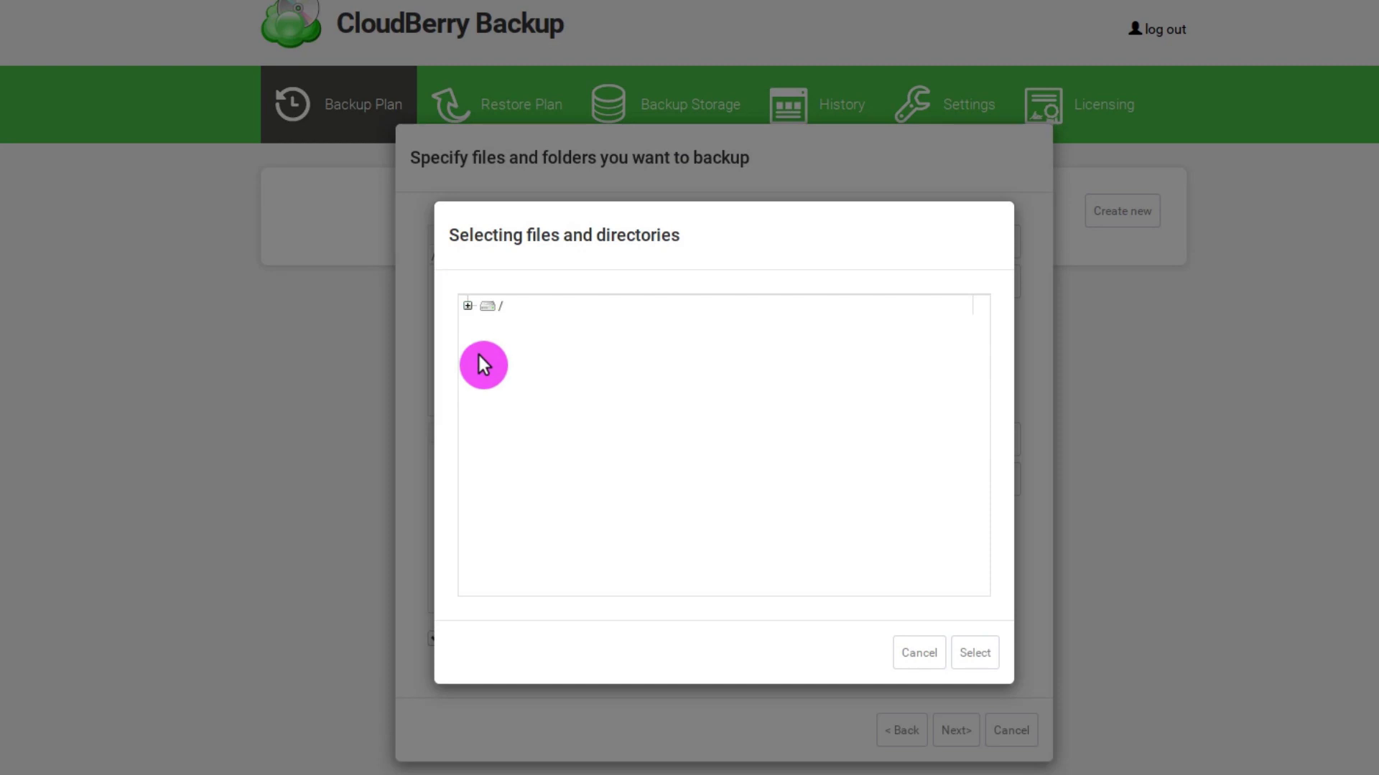
left_click(469, 307)
left_click(488, 403)
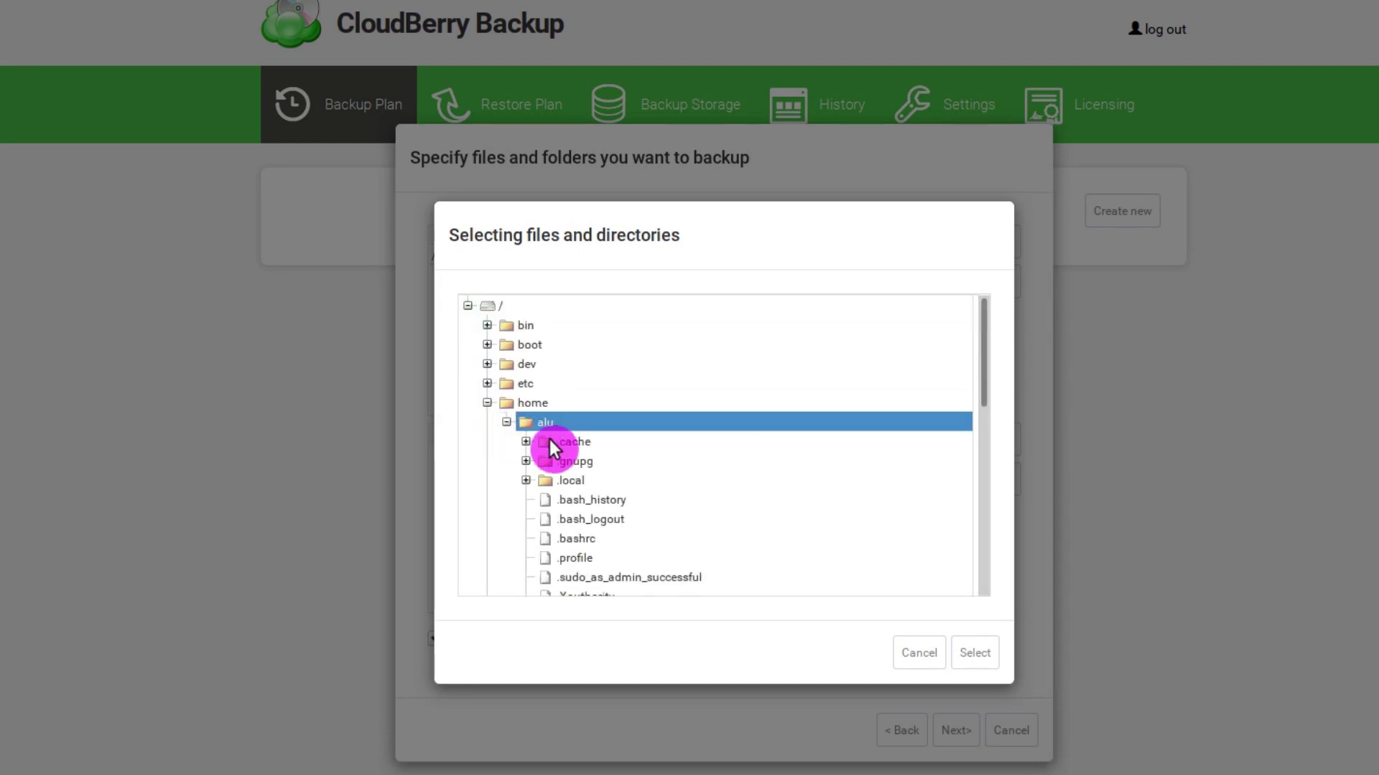
left_click(570, 444)
left_click(975, 653)
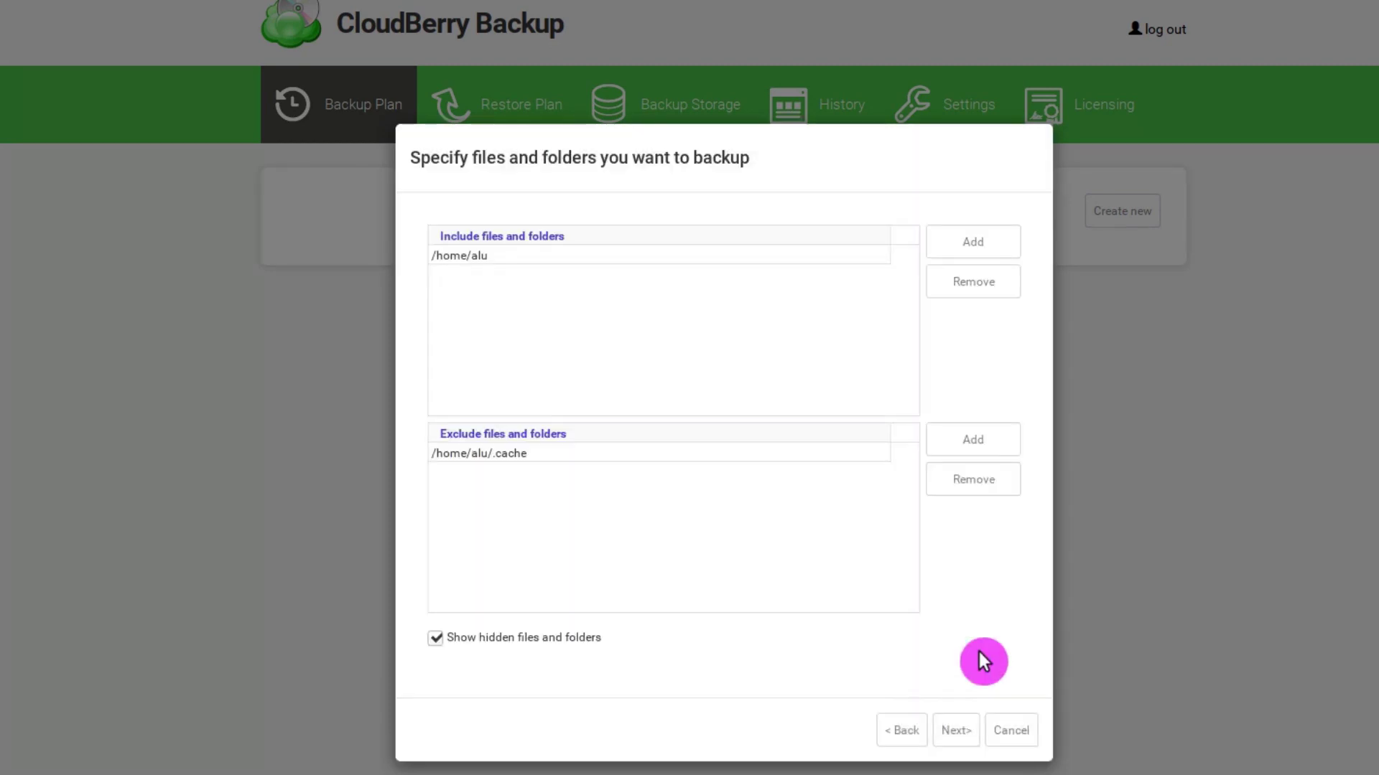
Turn on backing up empty folders.
left_click(973, 732)
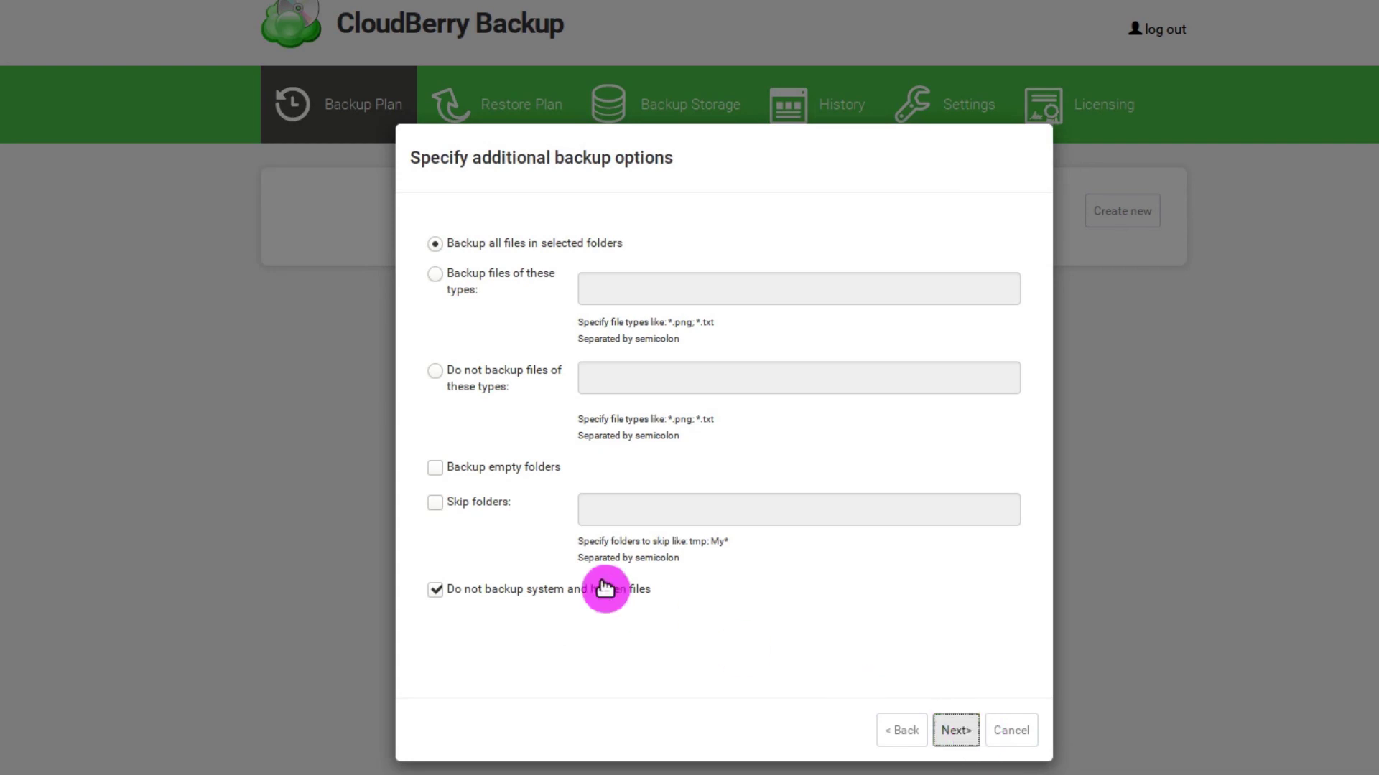
left_click(440, 476)
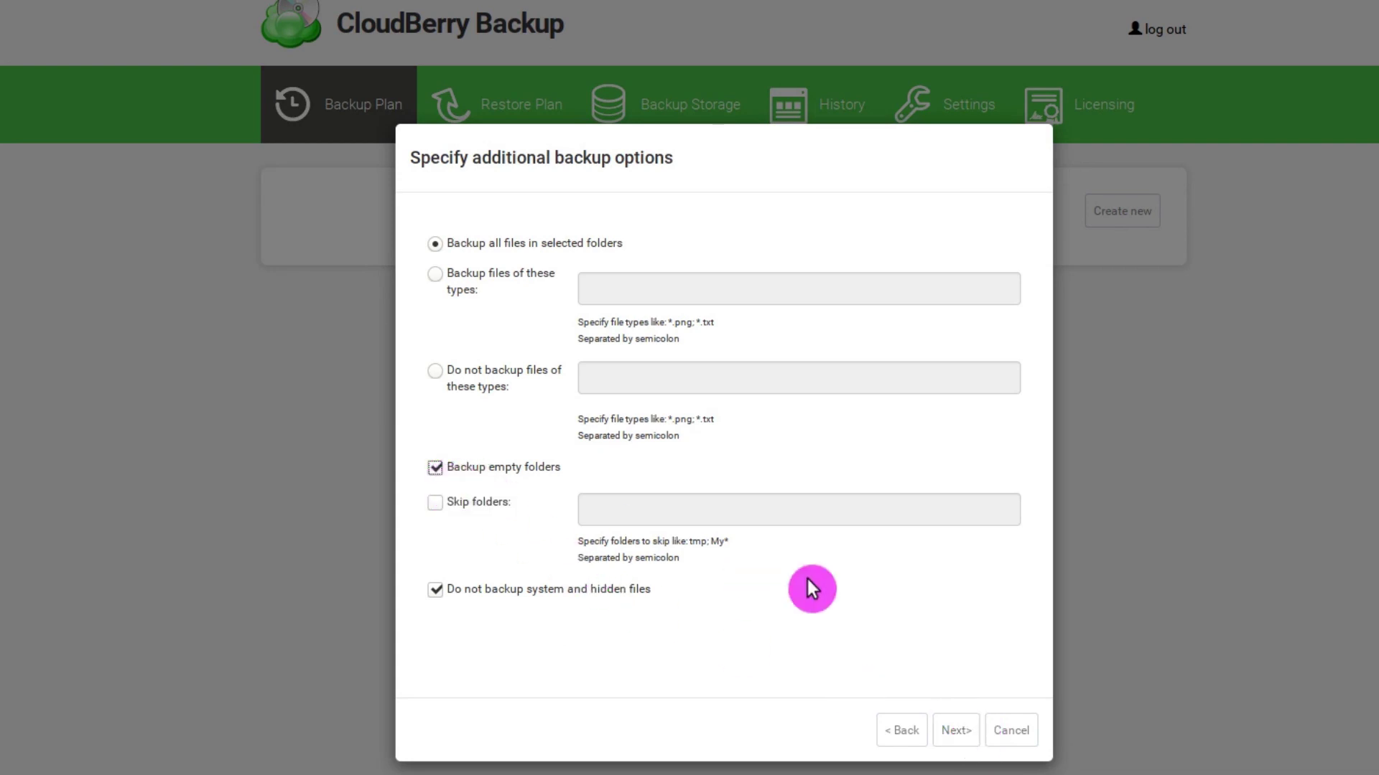
left_click(963, 737)
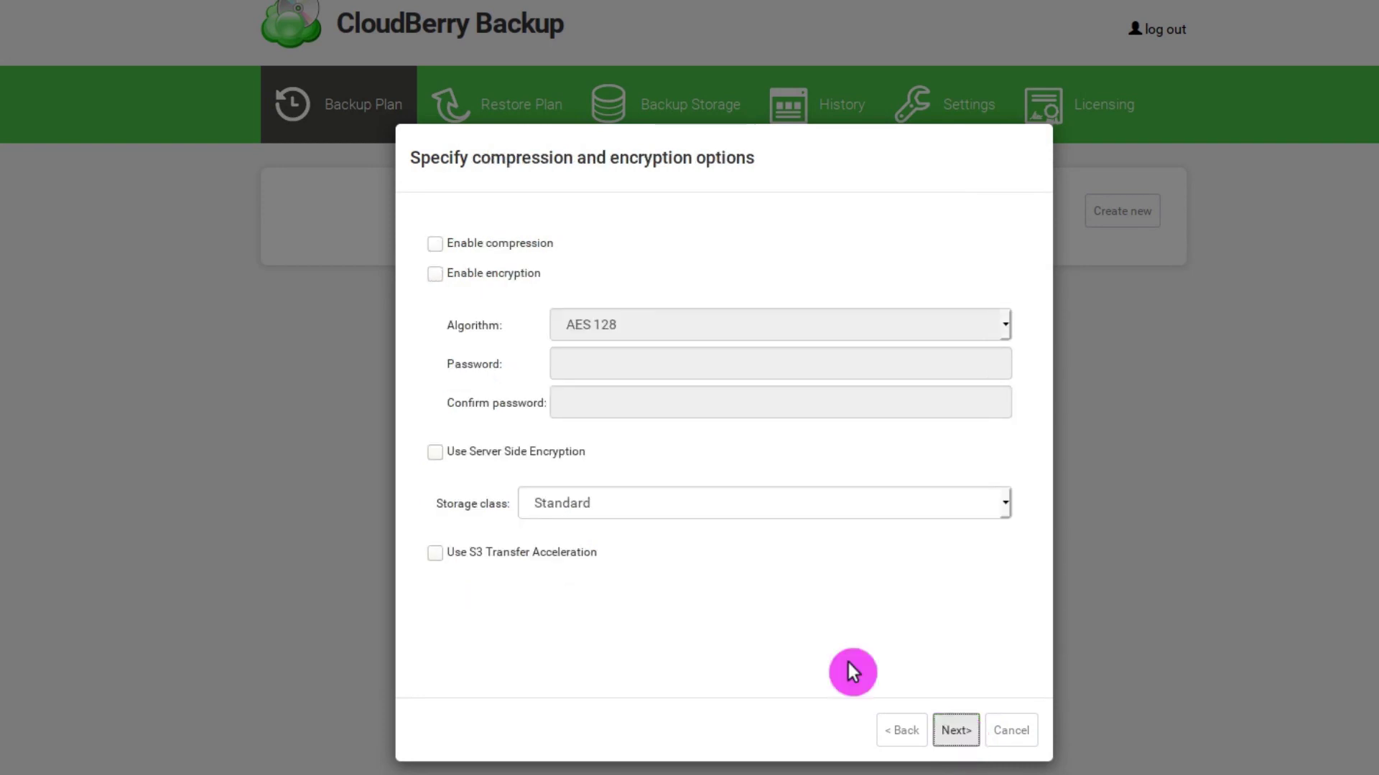
Enable compression with encryption and transfer acceleration off and Standard storage class.
left_click(436, 243)
left_click(435, 275)
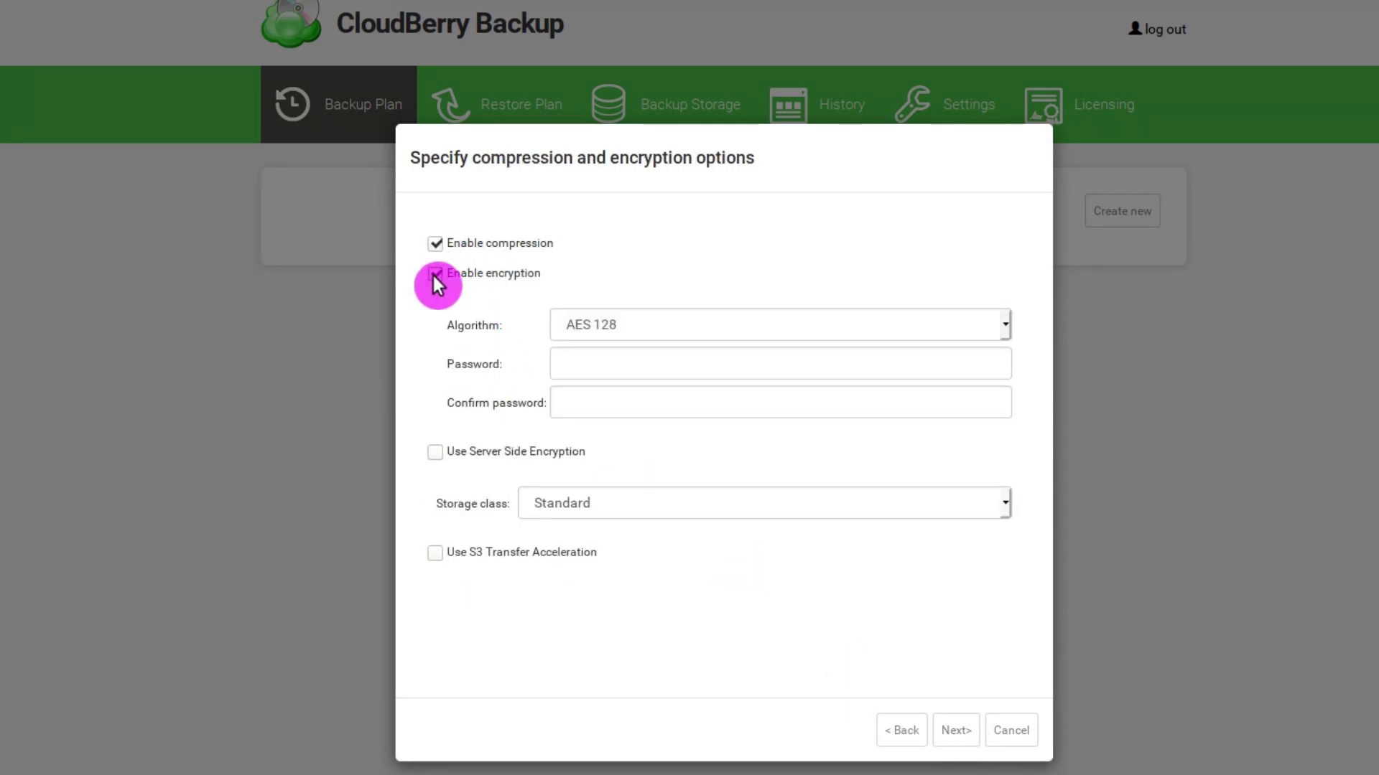
left_click(434, 275)
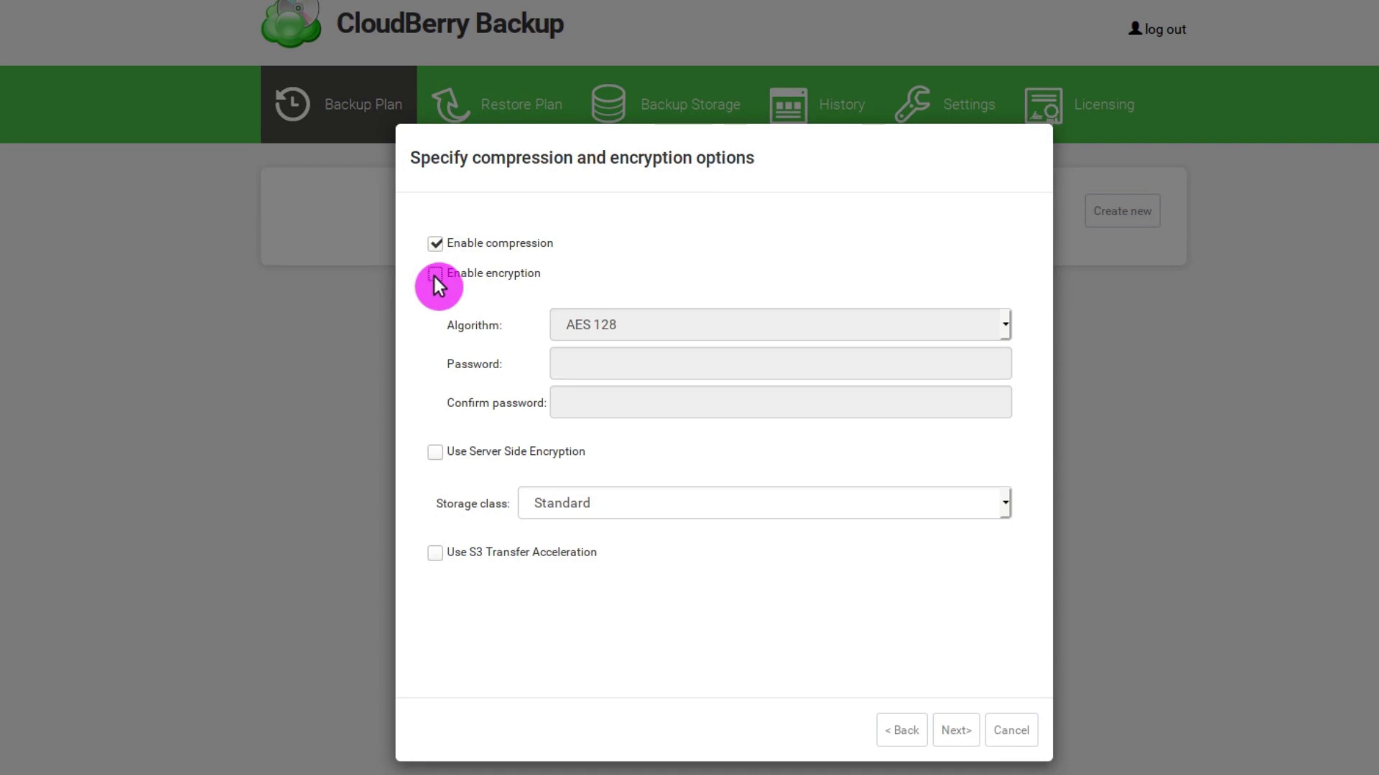
left_click(442, 454)
left_click(439, 454)
left_click(578, 502)
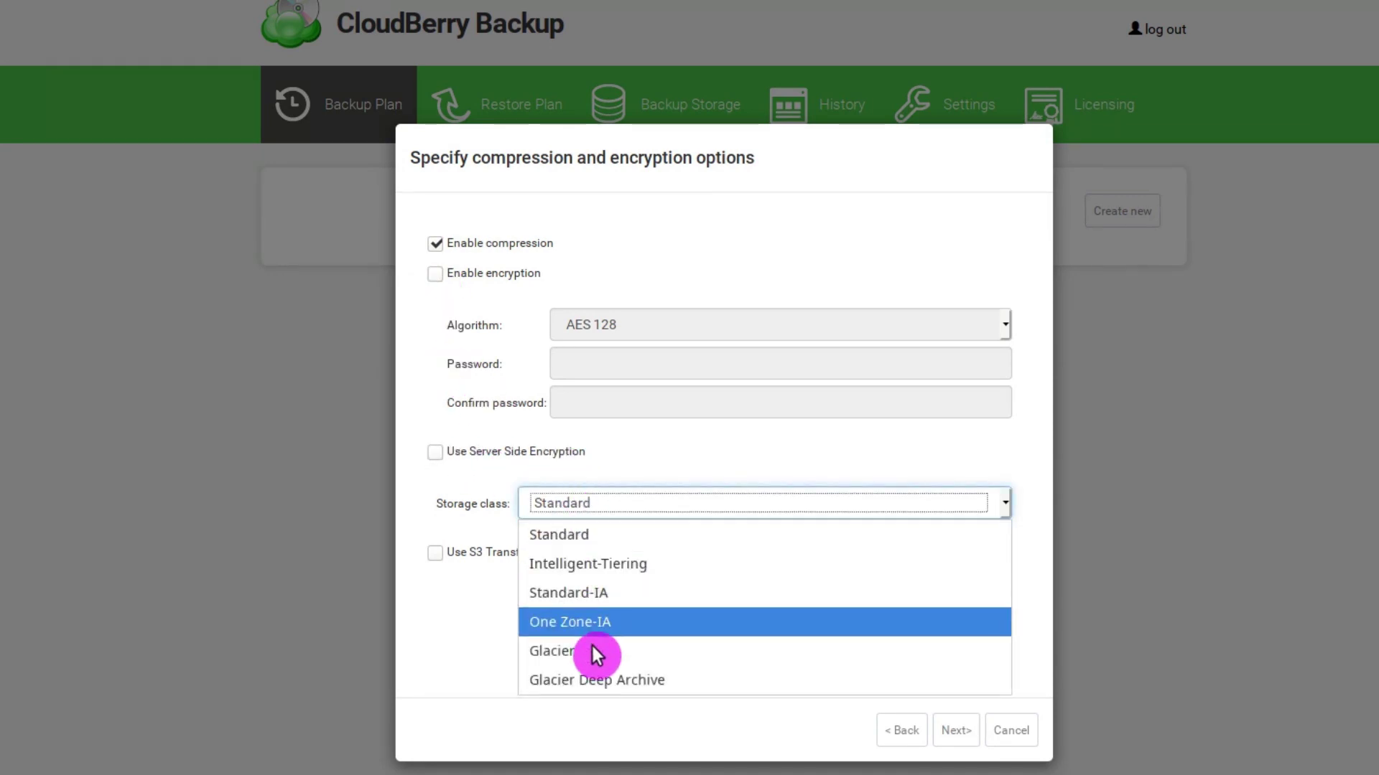
left_click(578, 504)
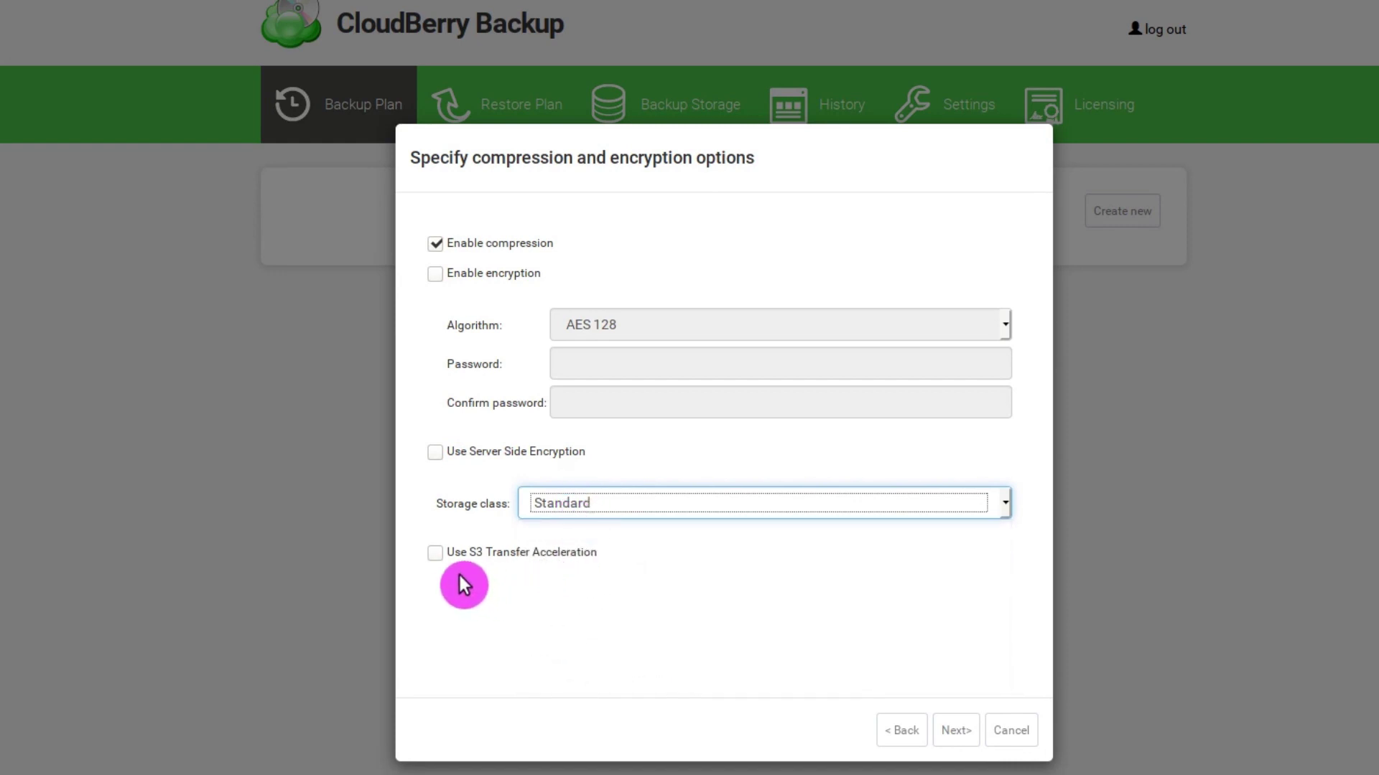
left_click(437, 557)
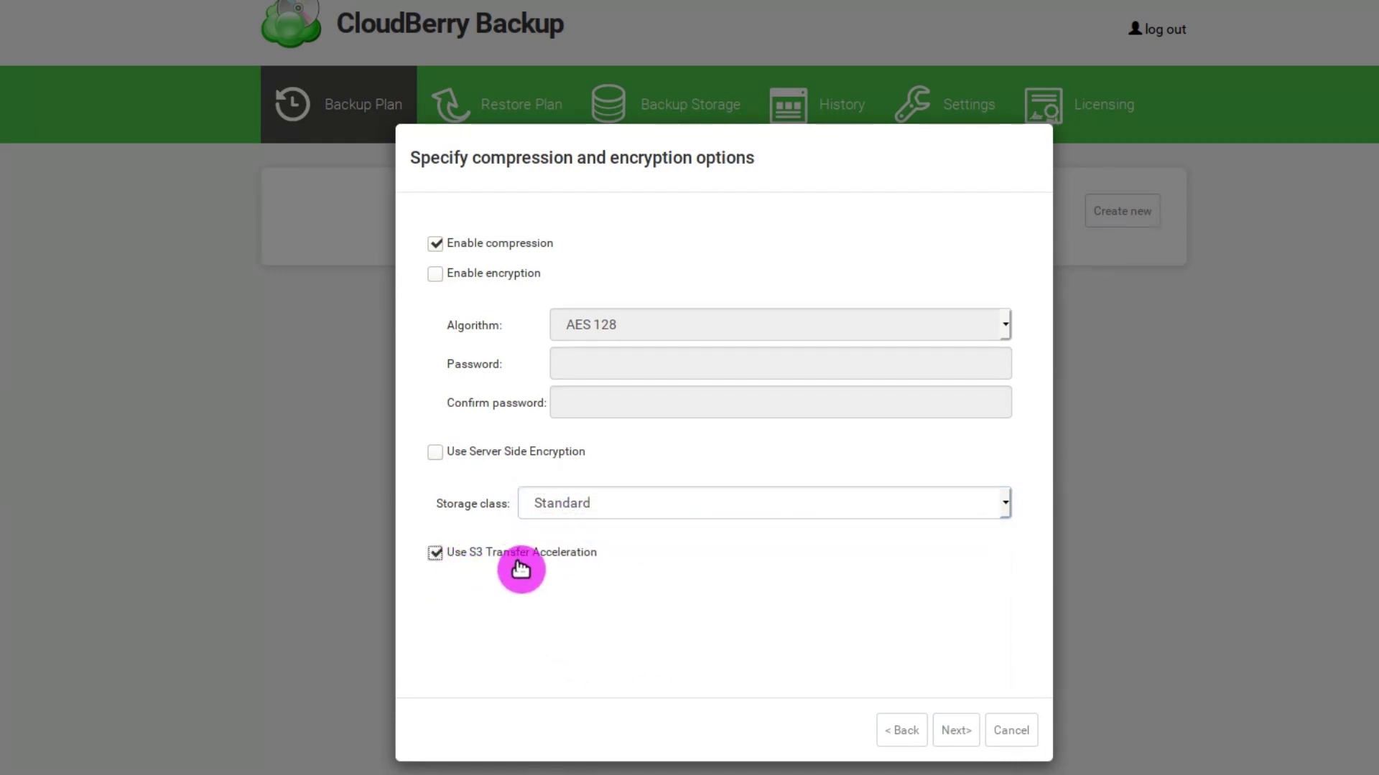
left_click(434, 554)
Keep default retention and schedule the plan to recur daily at 12:00.
left_click(961, 733)
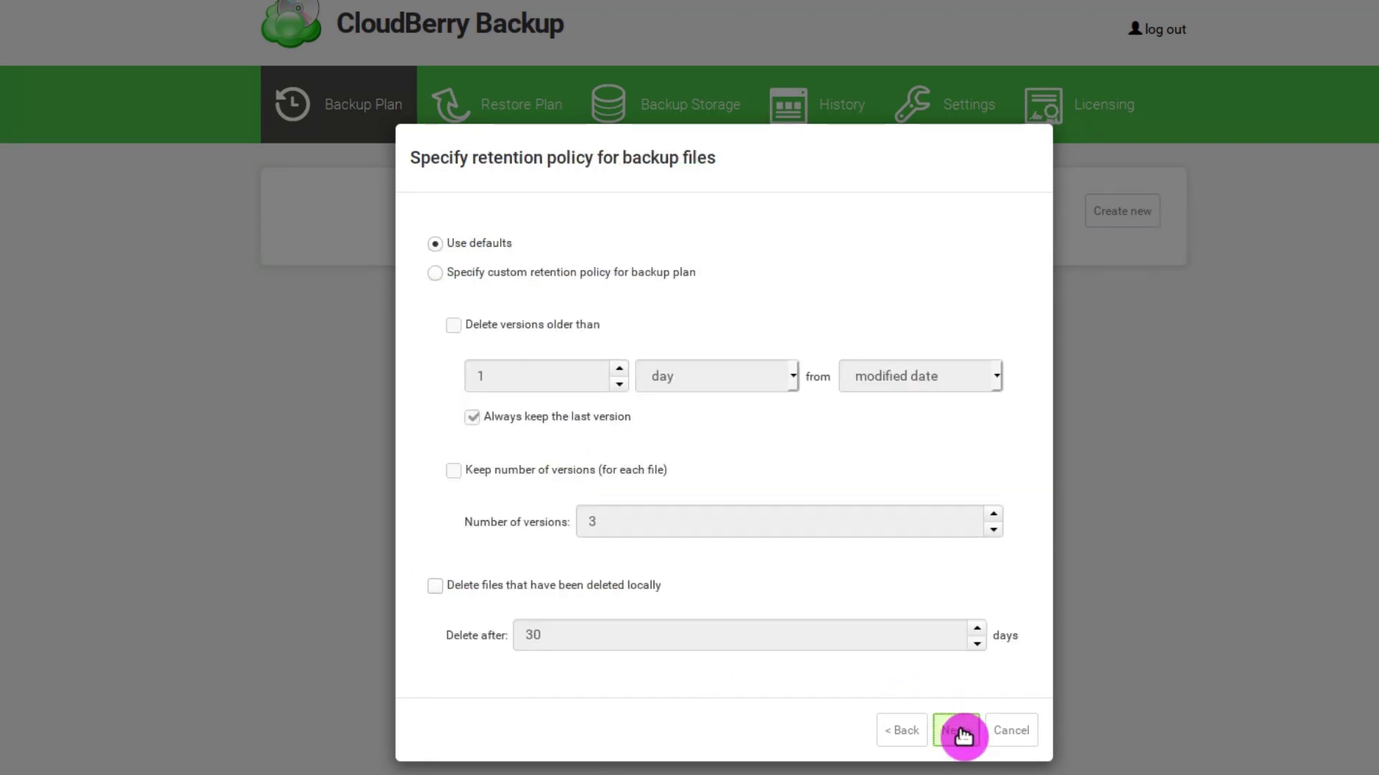
left_click(962, 734)
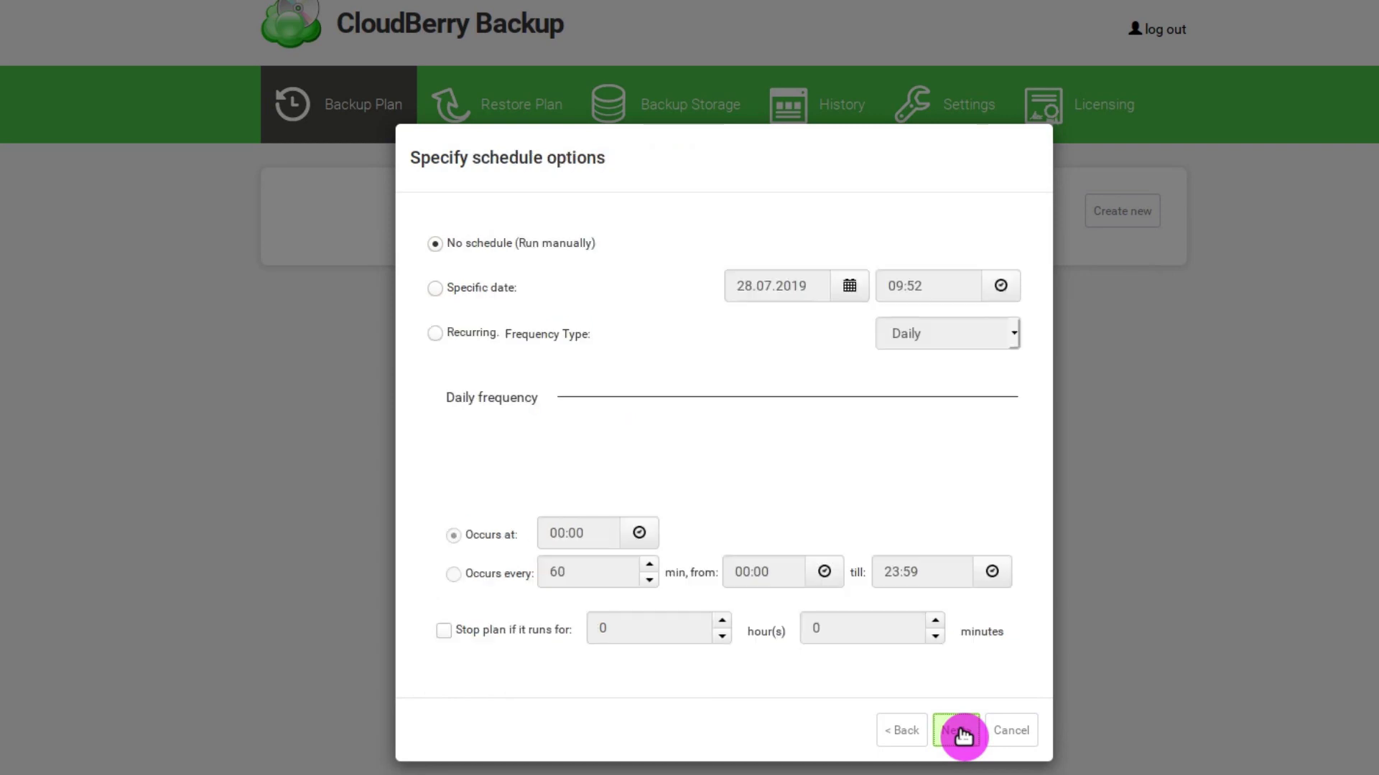
left_click(436, 333)
left_click(560, 533)
type("12")
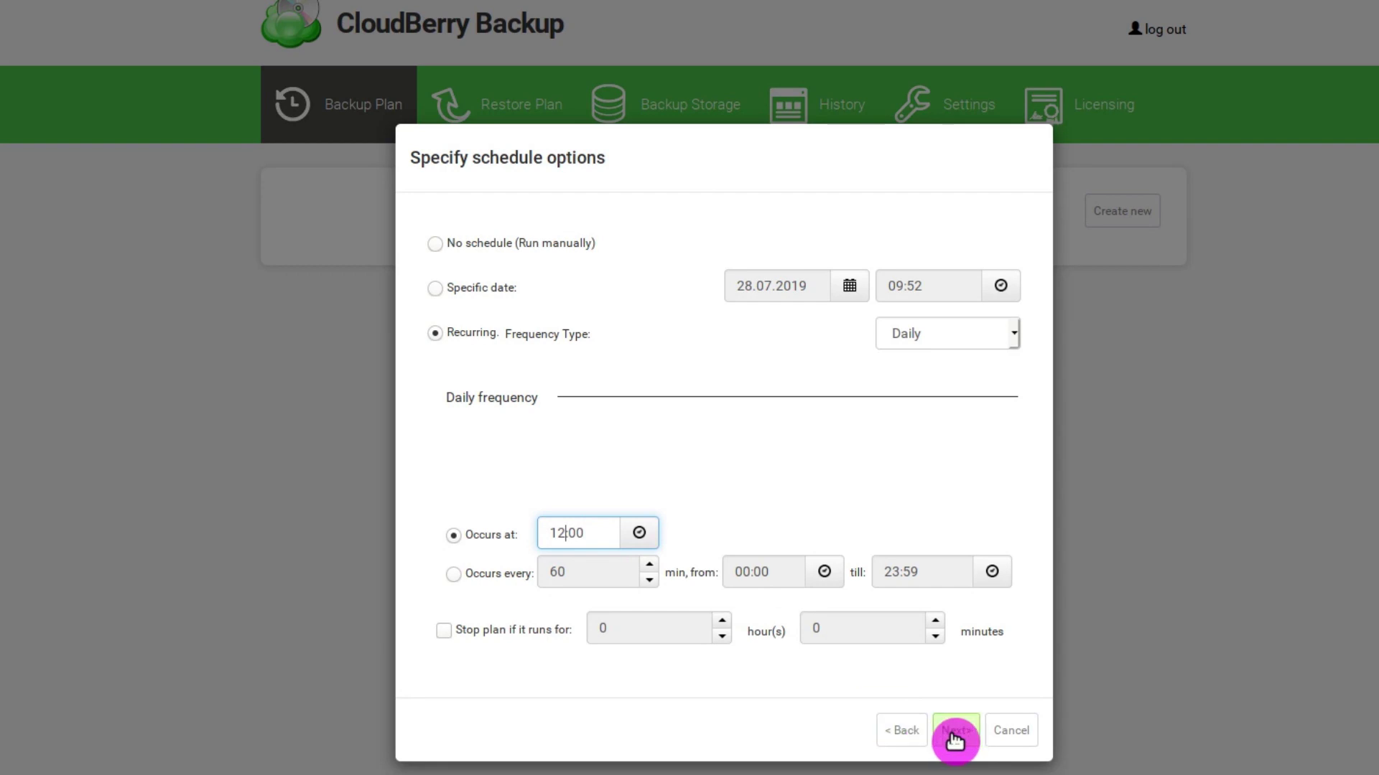
left_click(956, 730)
Turn on full backups scheduled monthly, first Monday at 13:00.
left_click(427, 228)
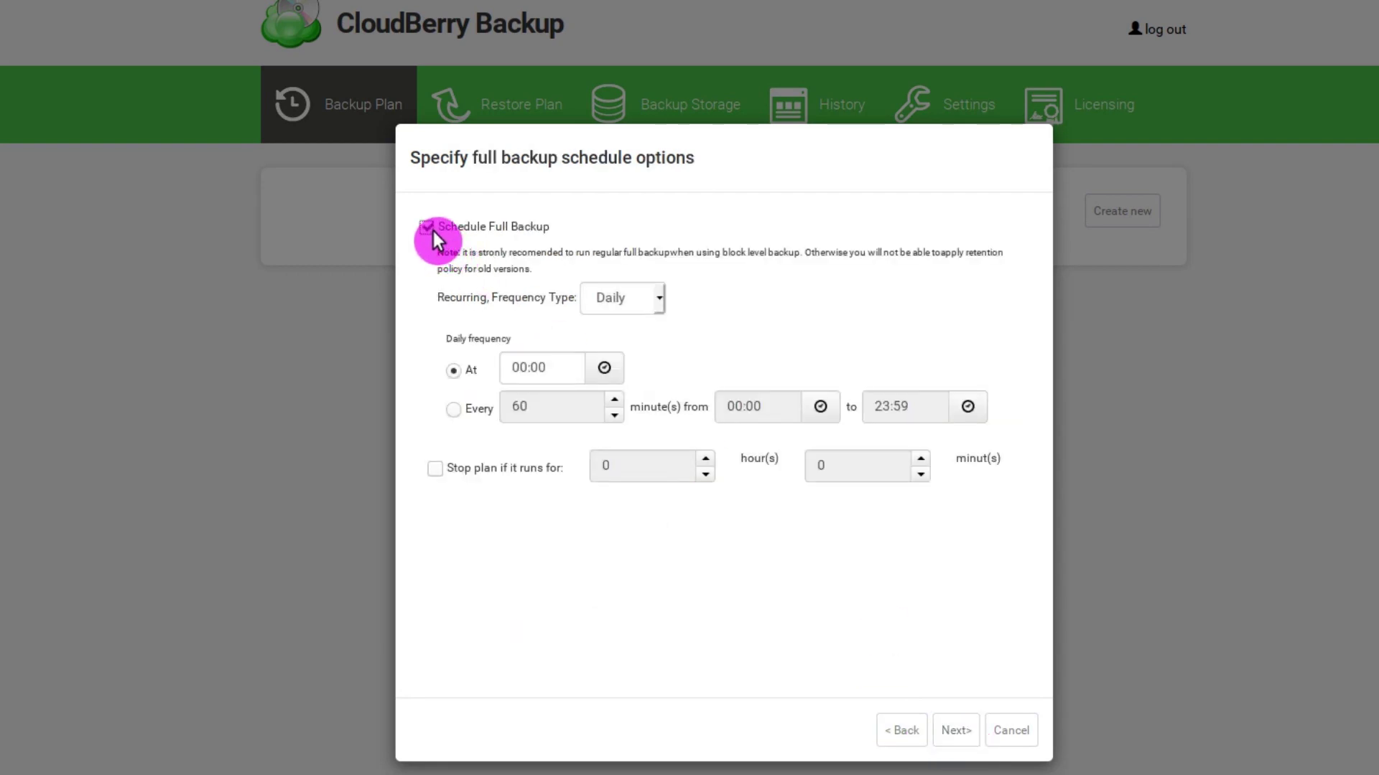
left_click(622, 299)
left_click(639, 384)
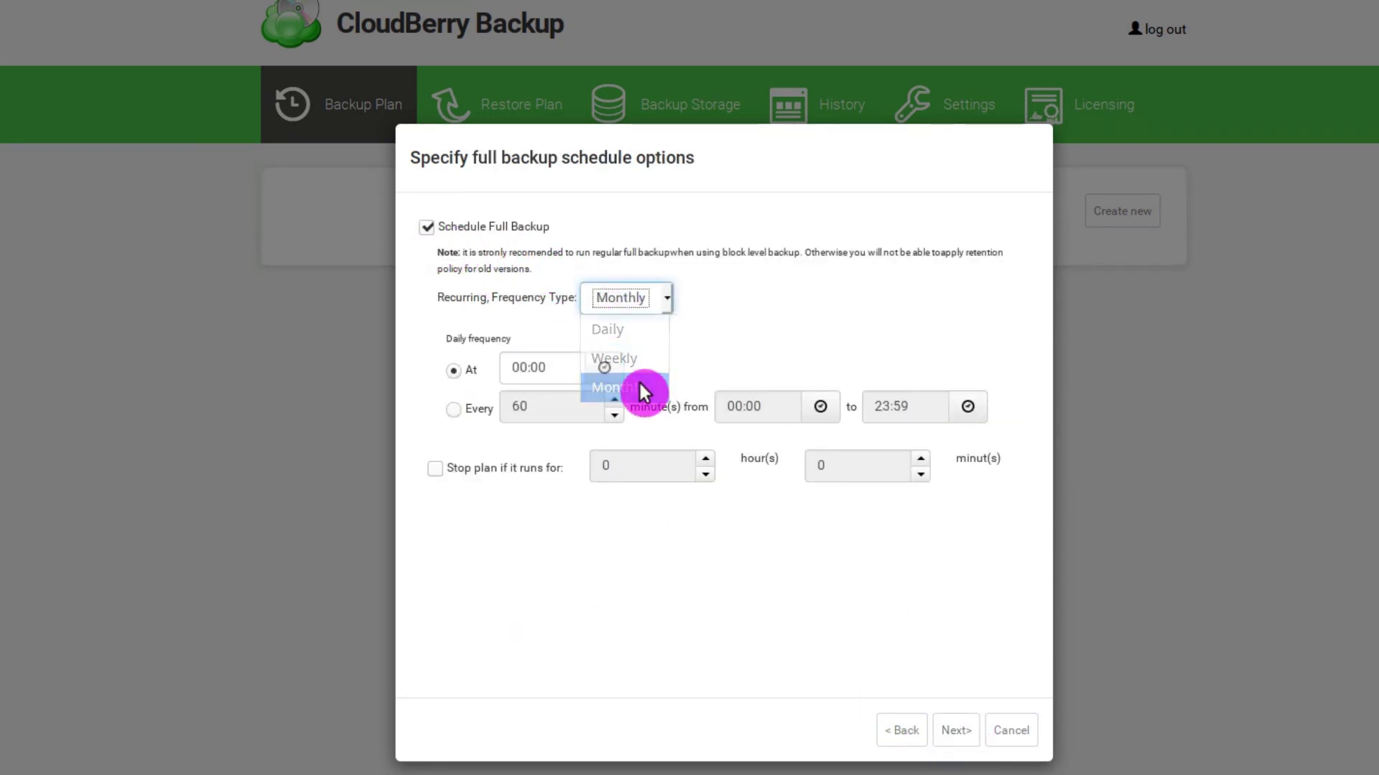
left_click(517, 486)
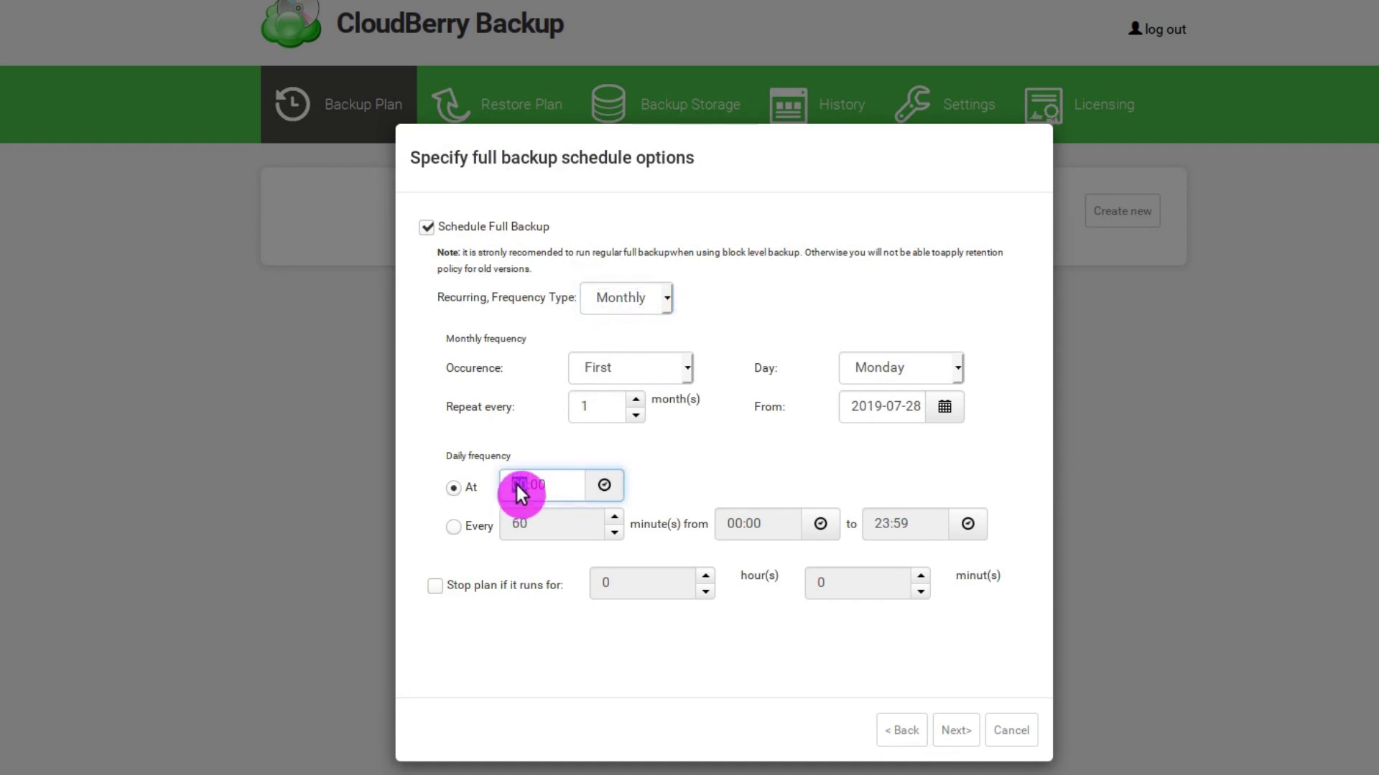
type("3")
left_click(854, 641)
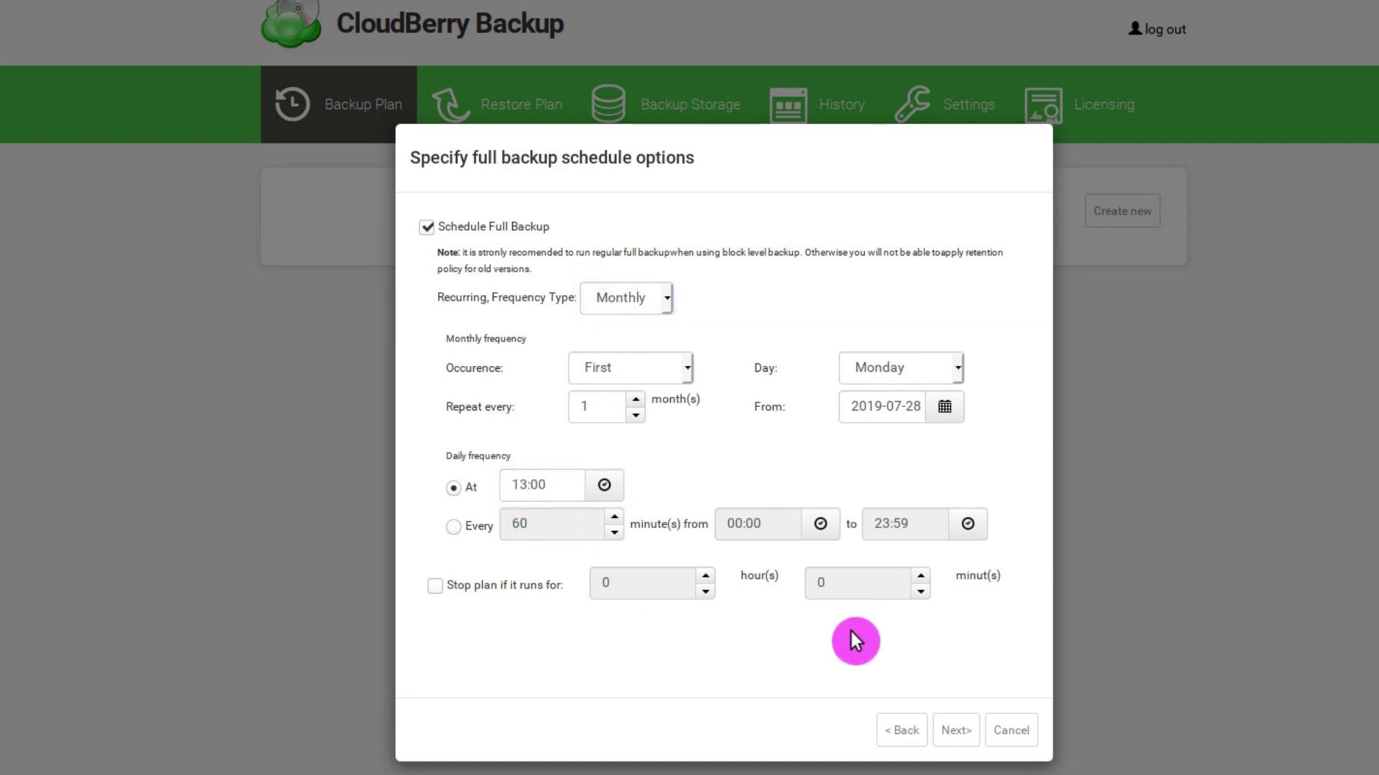
left_click(955, 733)
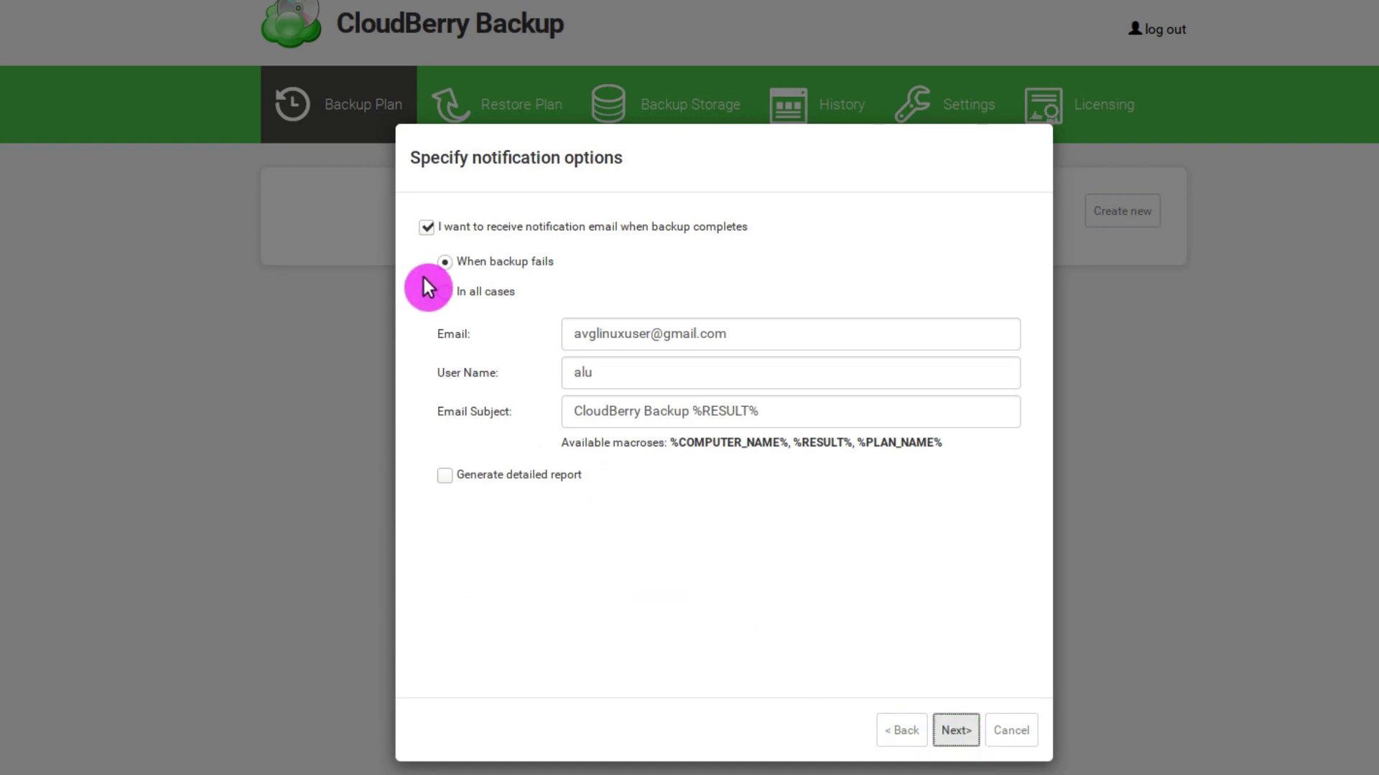
Send notifications in all cases with a detailed report, then finish the AWS3 plan and run it now.
left_click(444, 292)
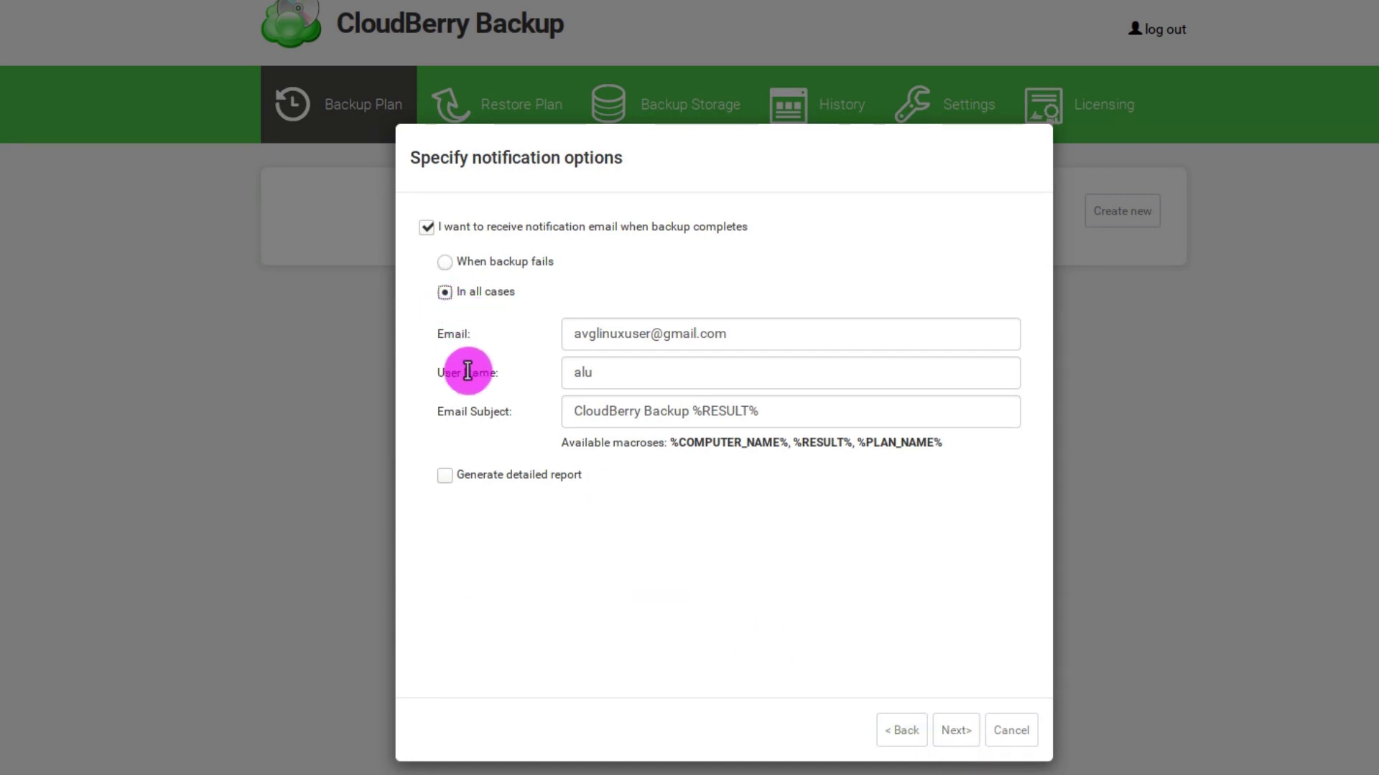
left_click(450, 479)
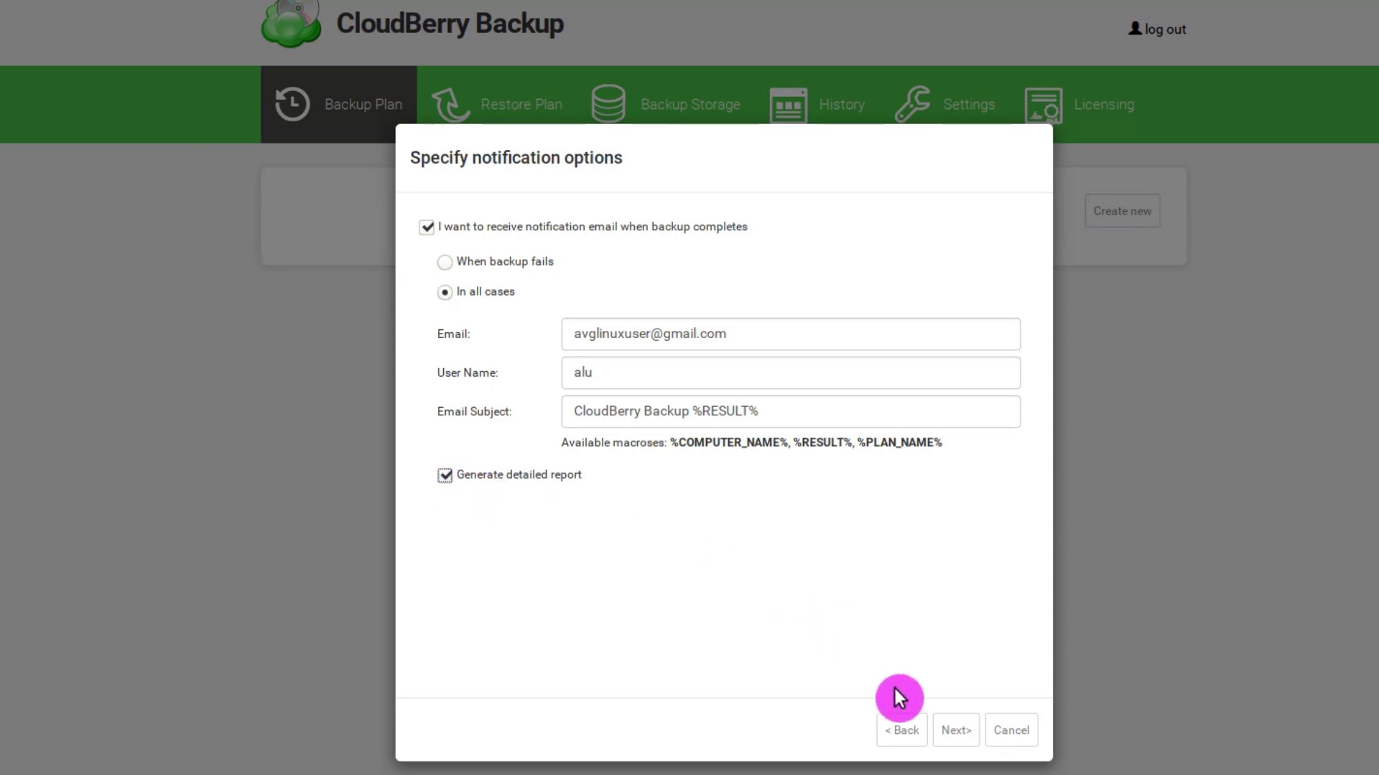
left_click(955, 727)
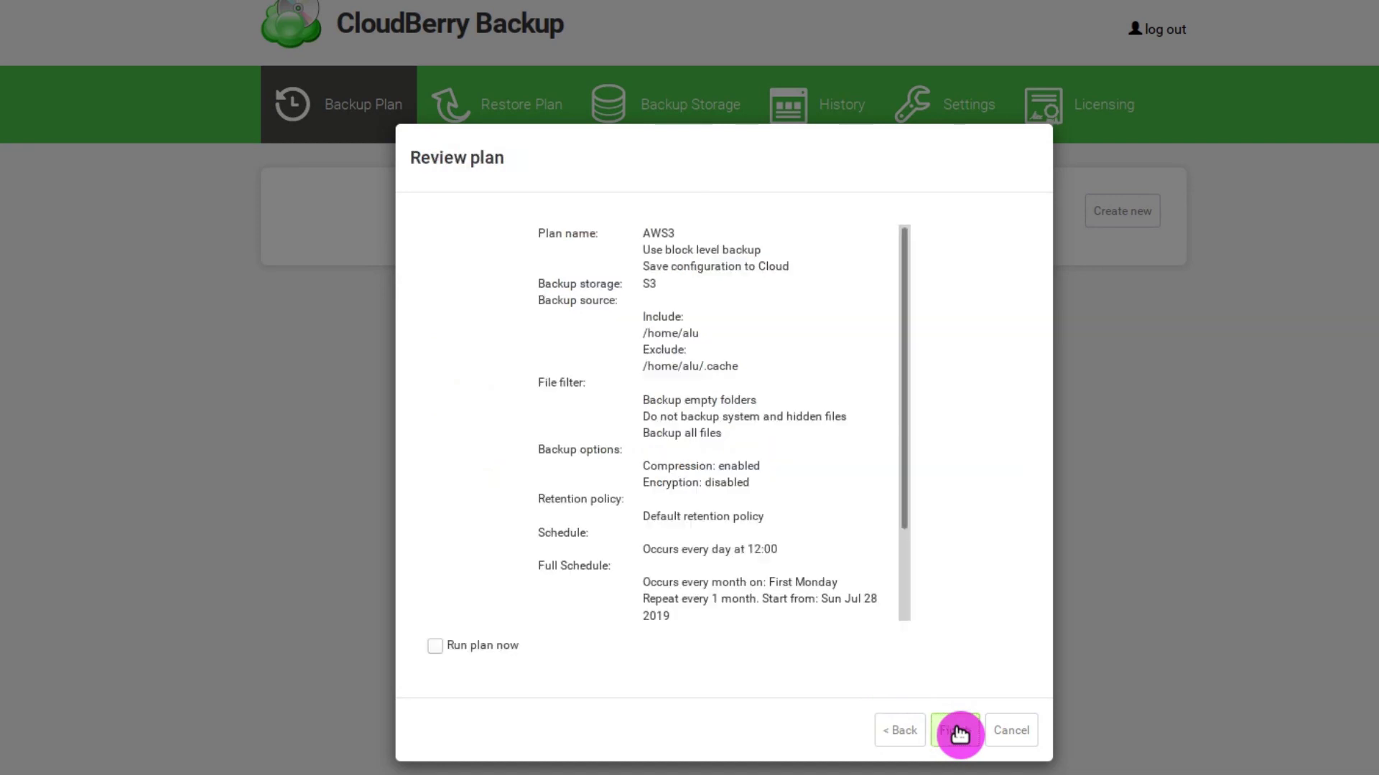
scroll(868, 484, "down", 3)
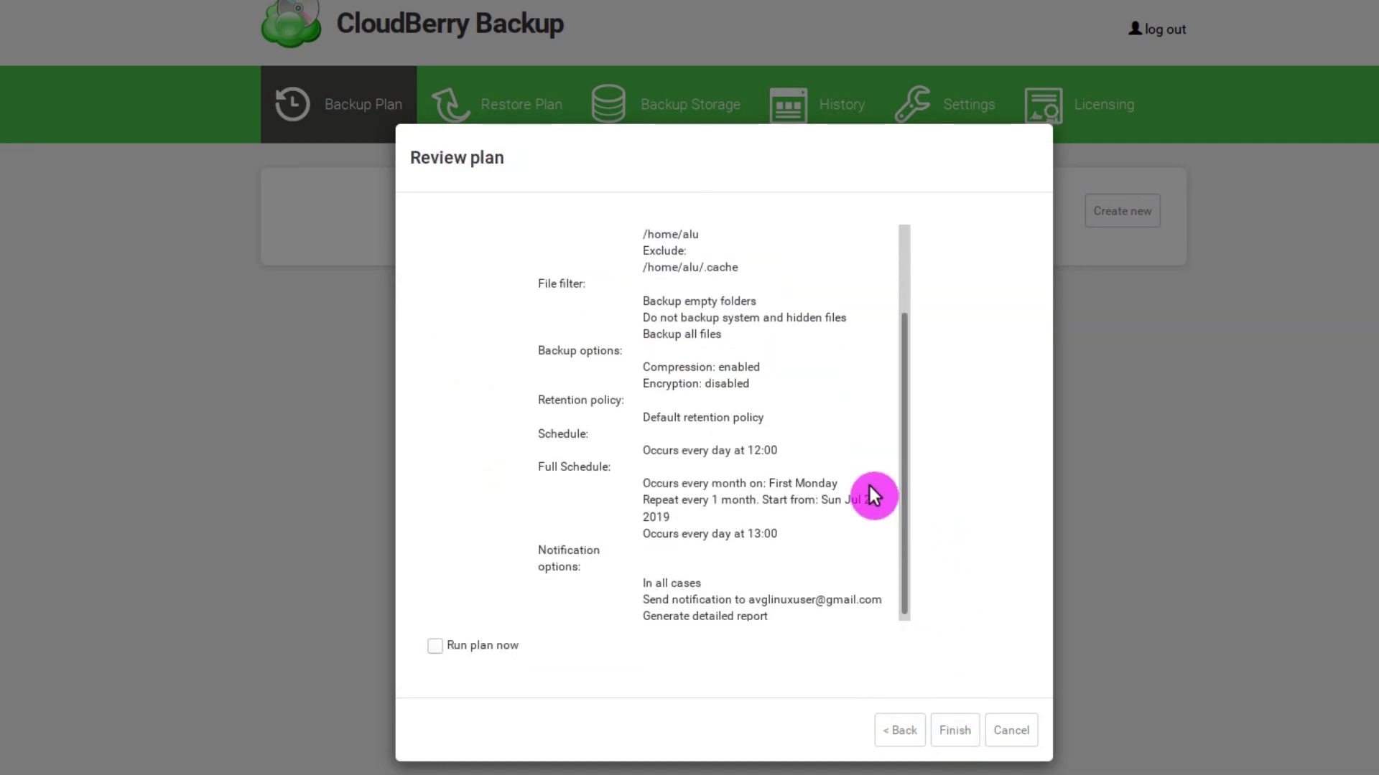
scroll(868, 484, "up", 3)
left_click(451, 647)
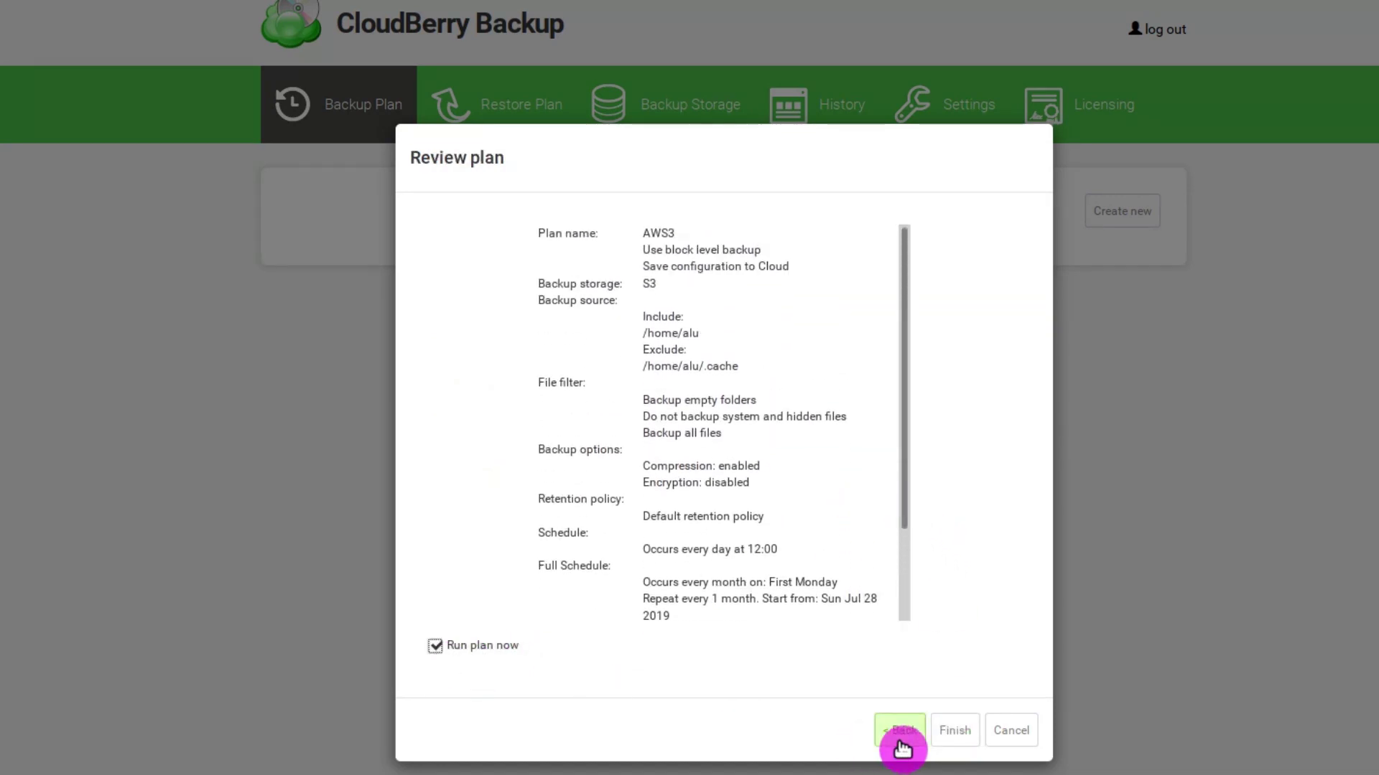
left_click(968, 732)
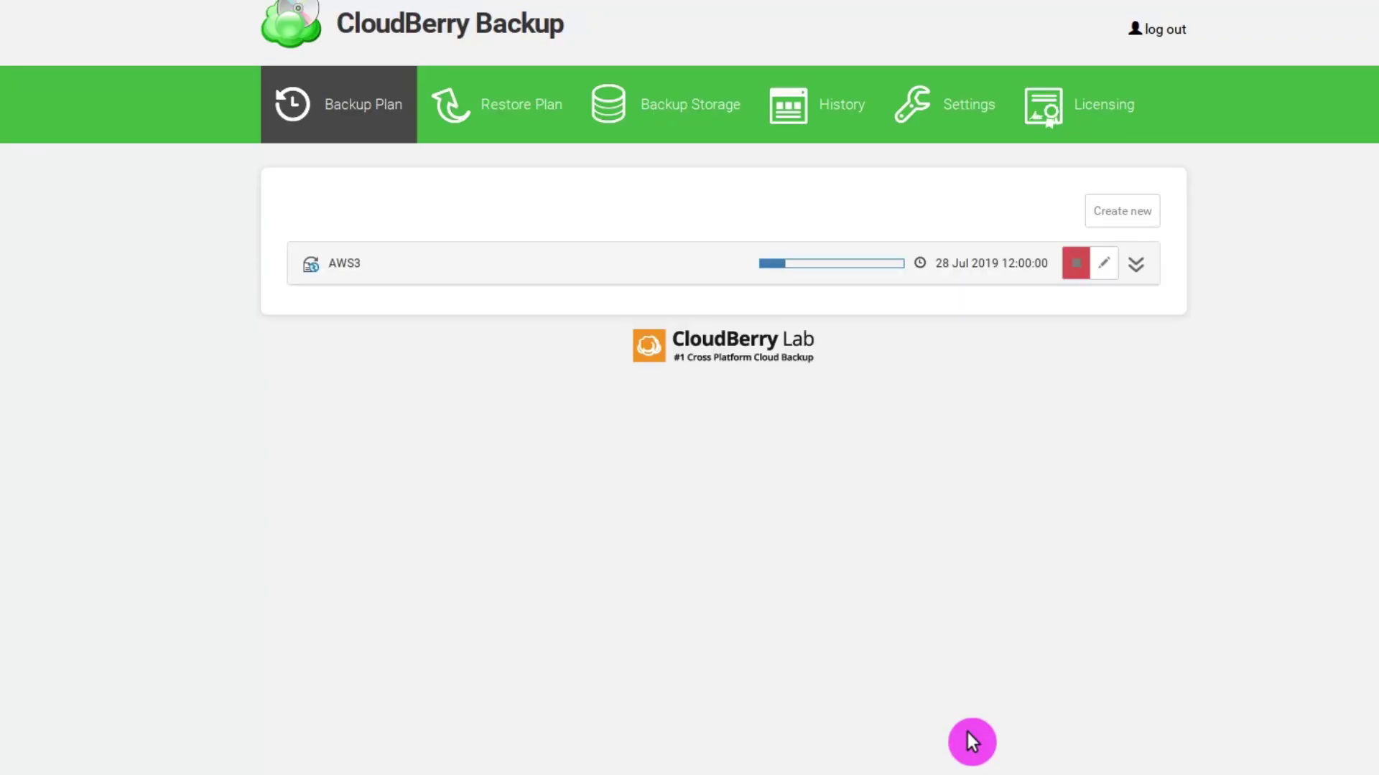
Check the last run details and open the completion email's detailed report in Gmail.
left_click(1135, 267)
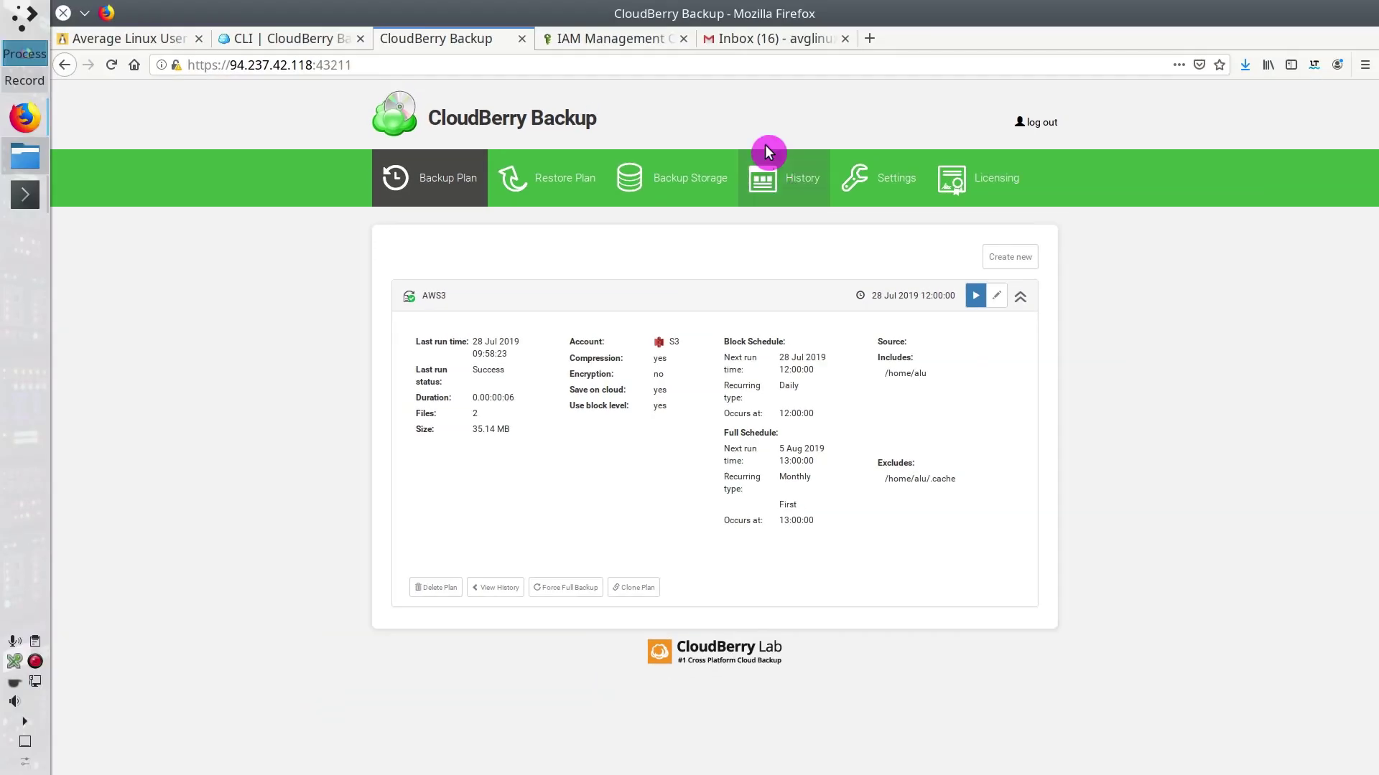
left_click(763, 40)
left_click(563, 245)
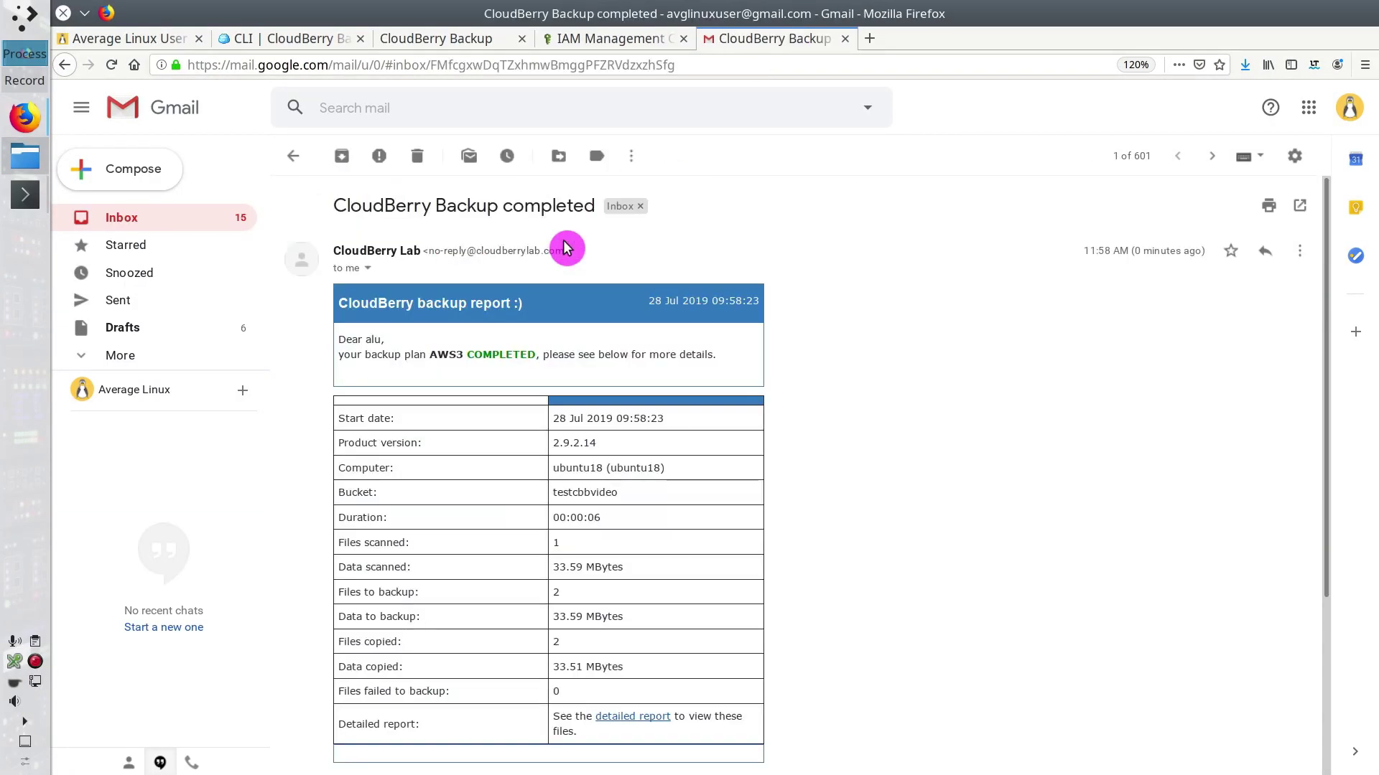
scroll(870, 543, "down", 3)
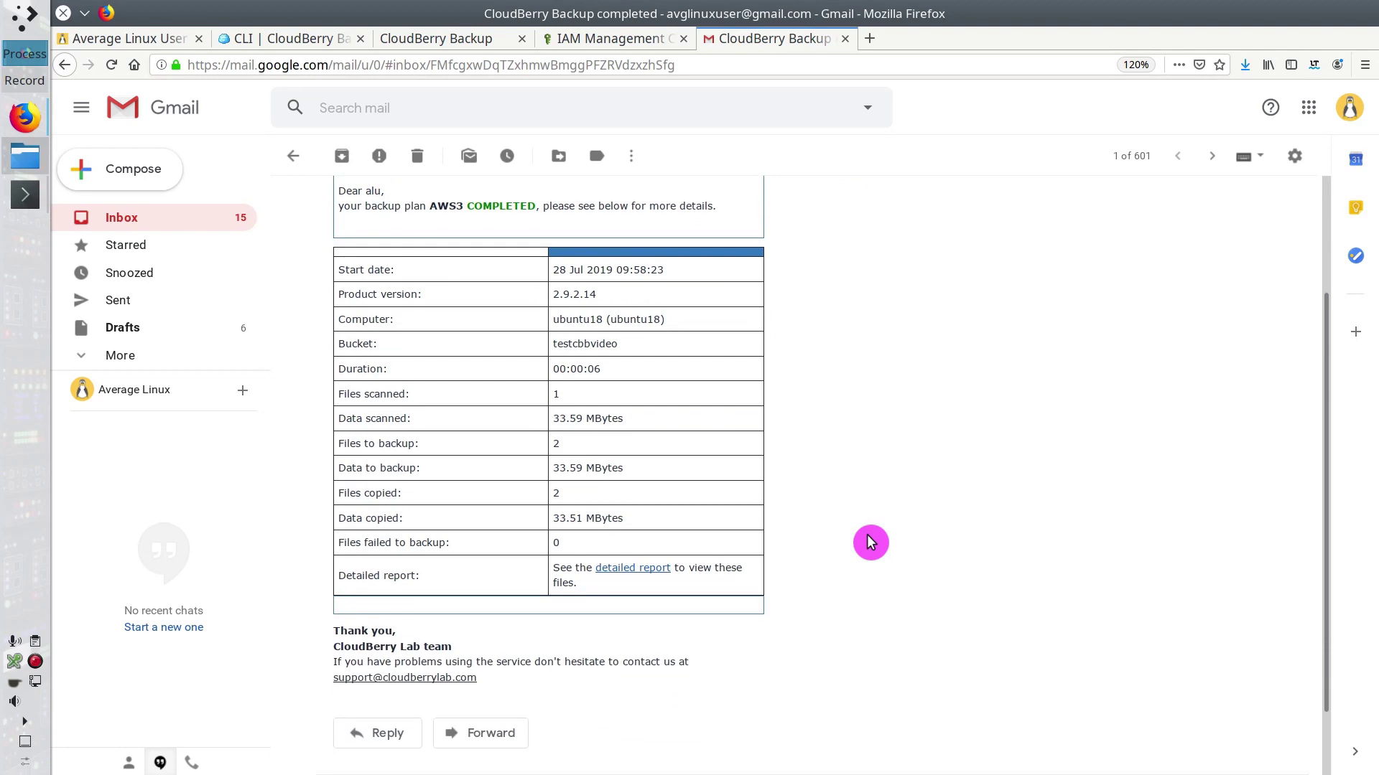
left_click(651, 574)
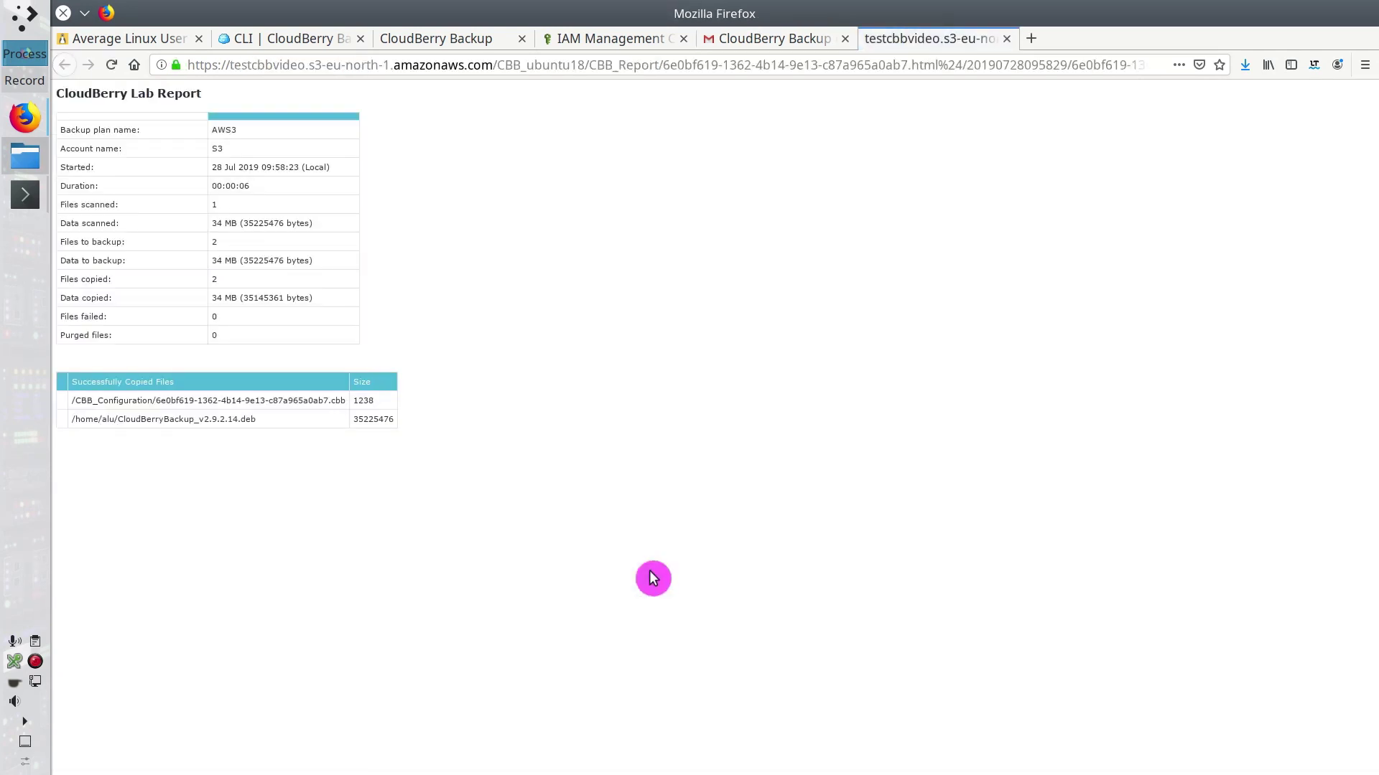
Browse S3 to the CBB_ubuntu18 folder in the testcbbvideo bucket.
left_click(615, 43)
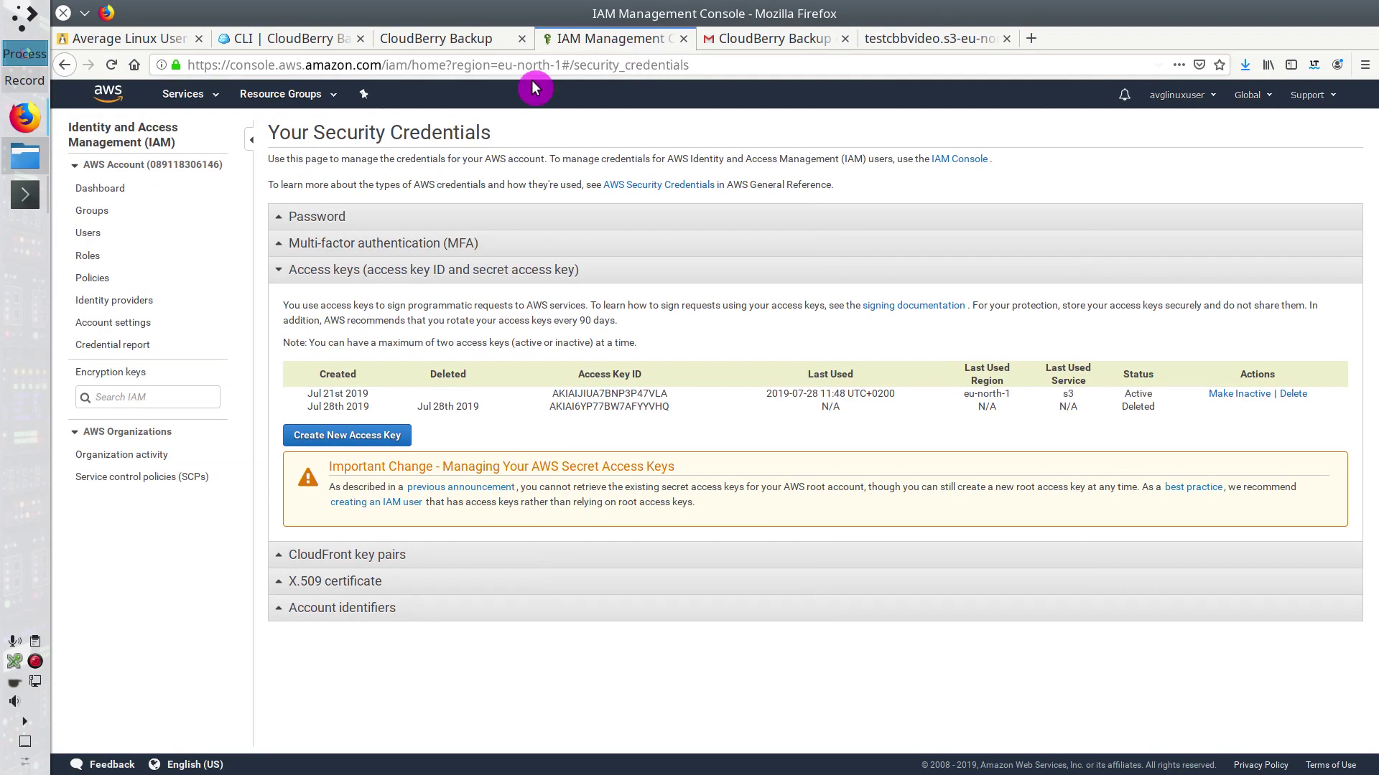
left_click(184, 94)
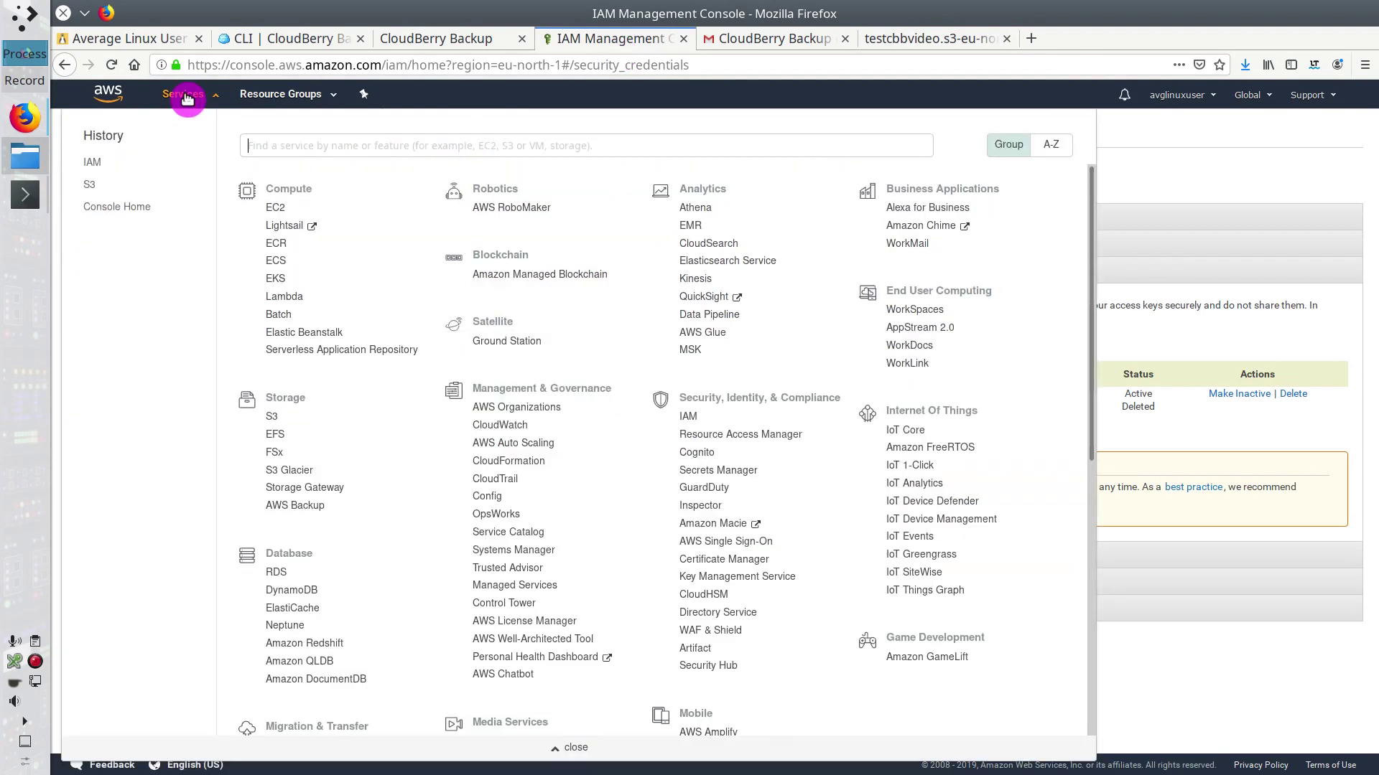
left_click(276, 420)
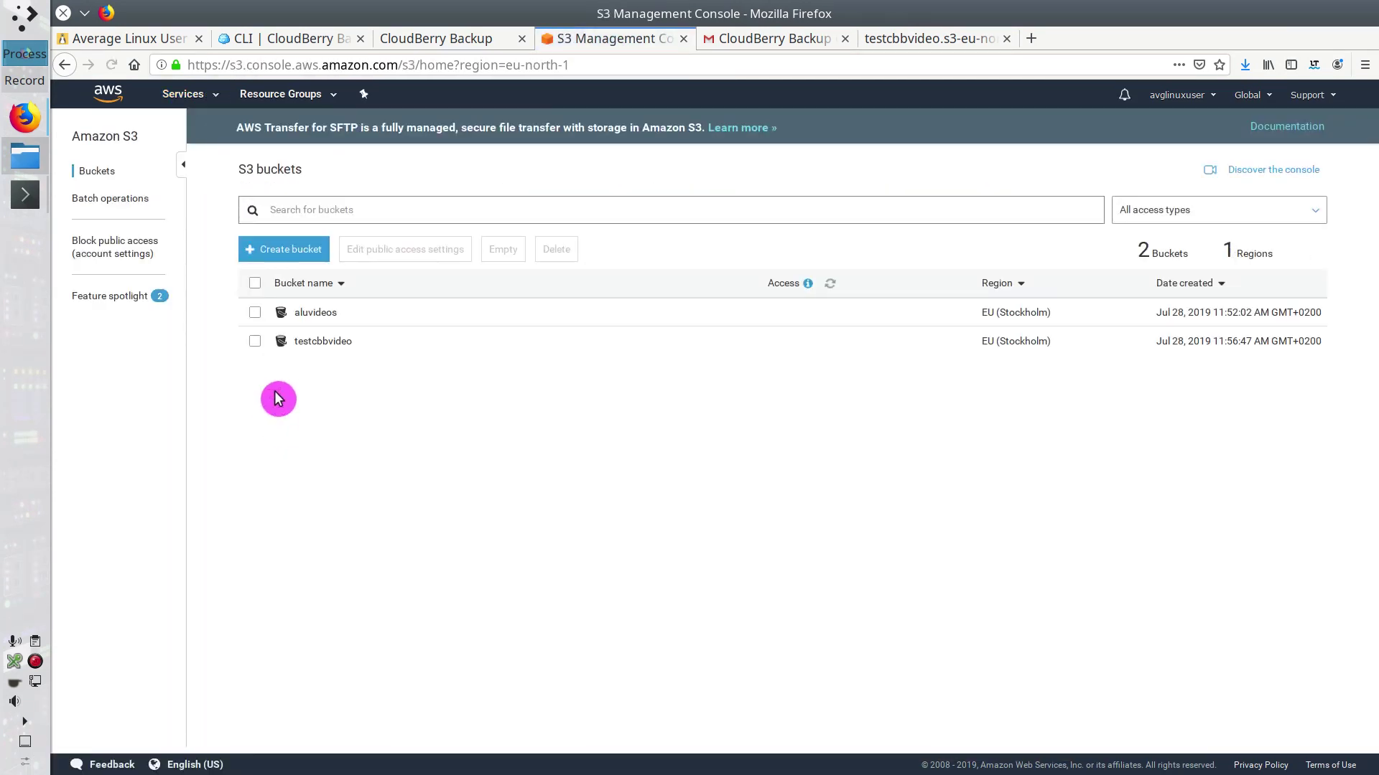
left_click(317, 343)
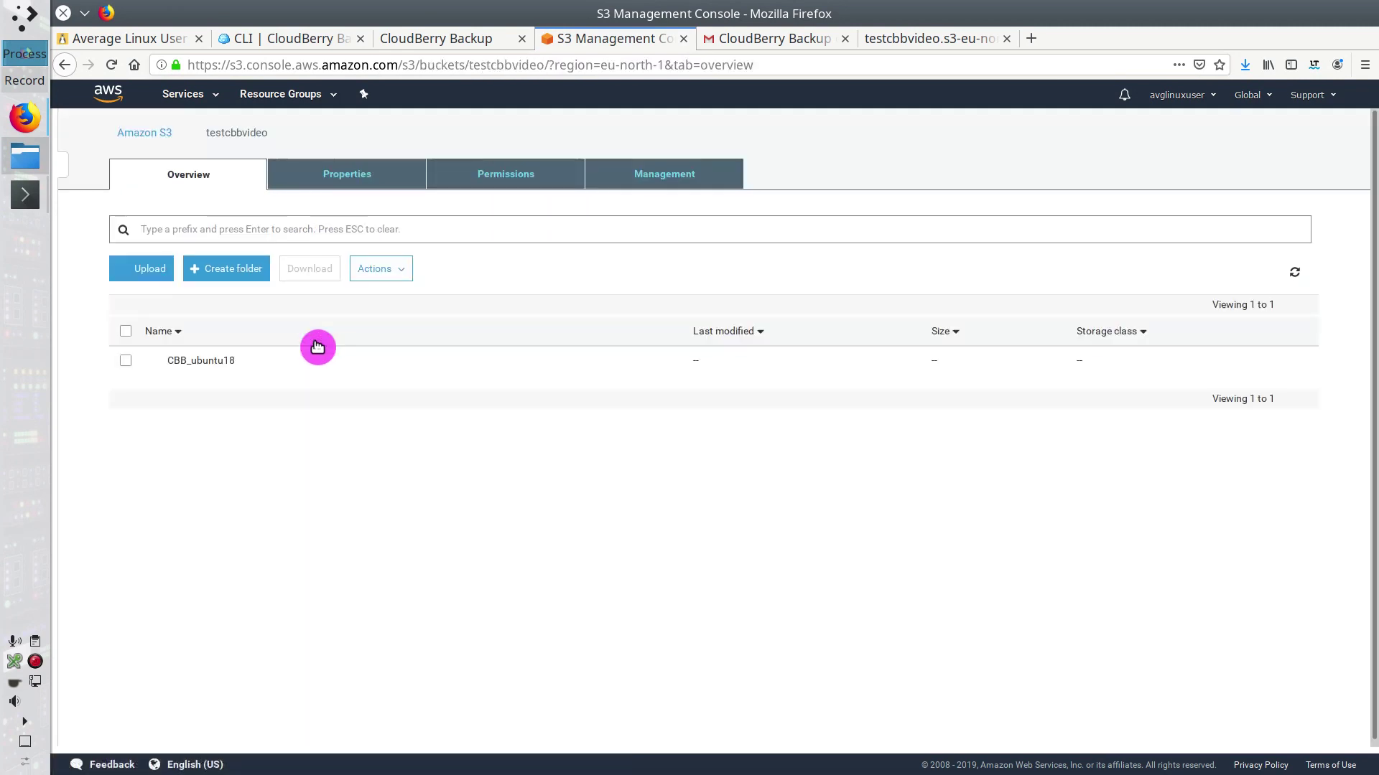
left_click(227, 363)
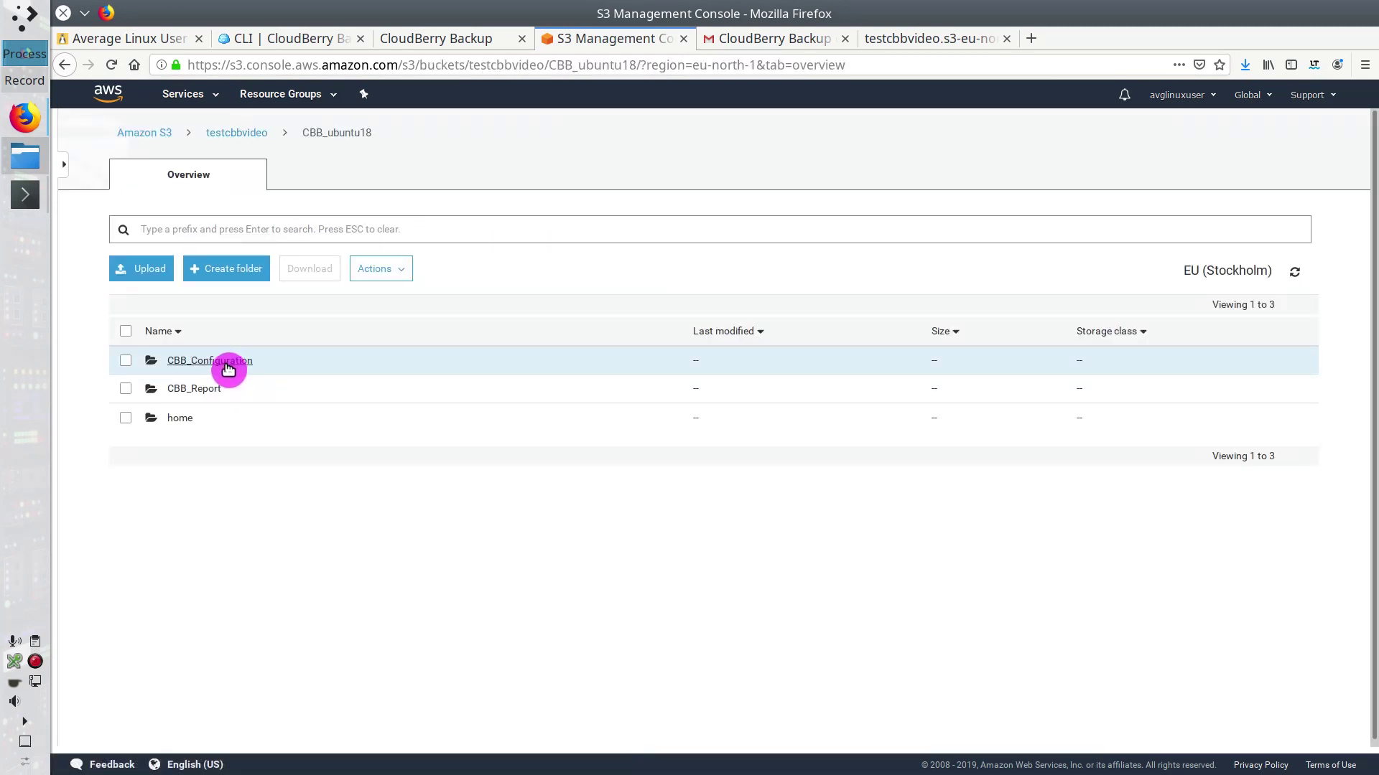
left_click(477, 38)
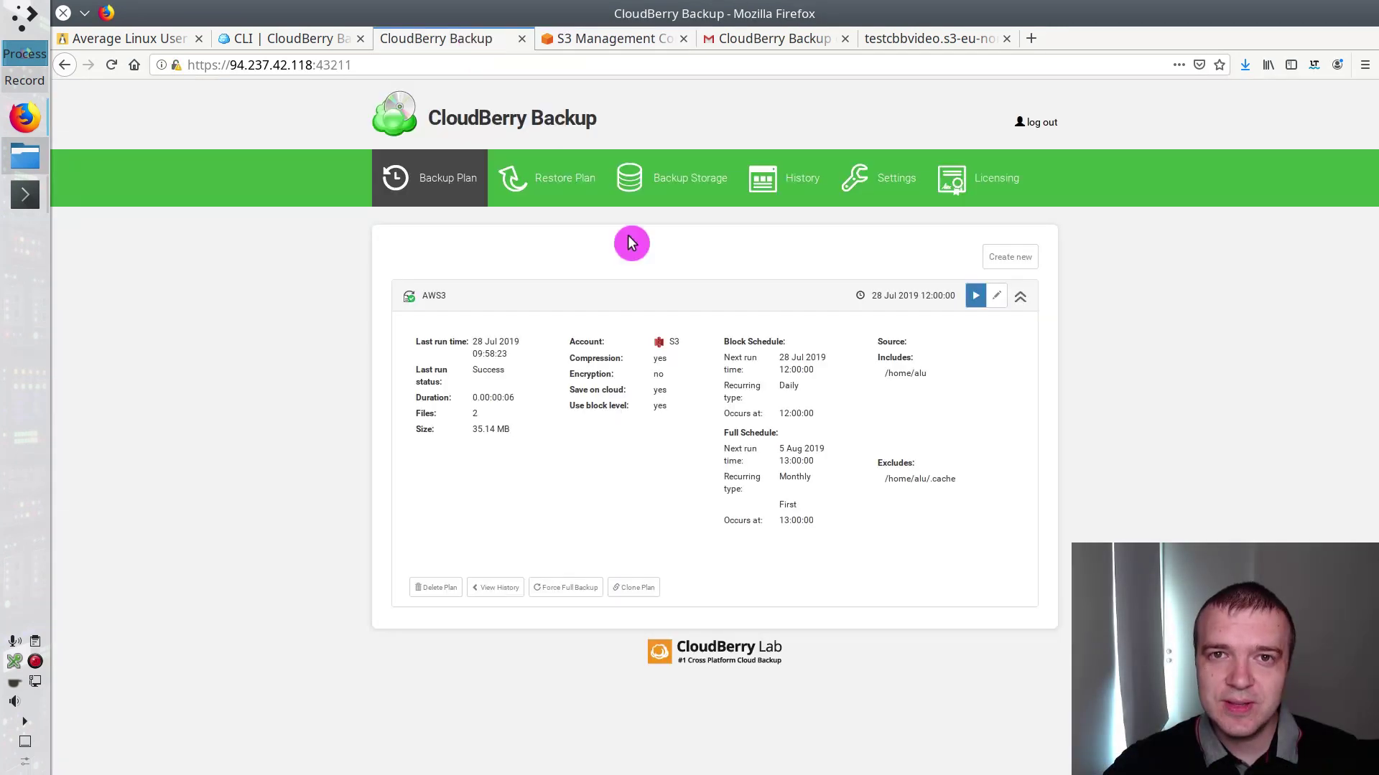
left_click(578, 192)
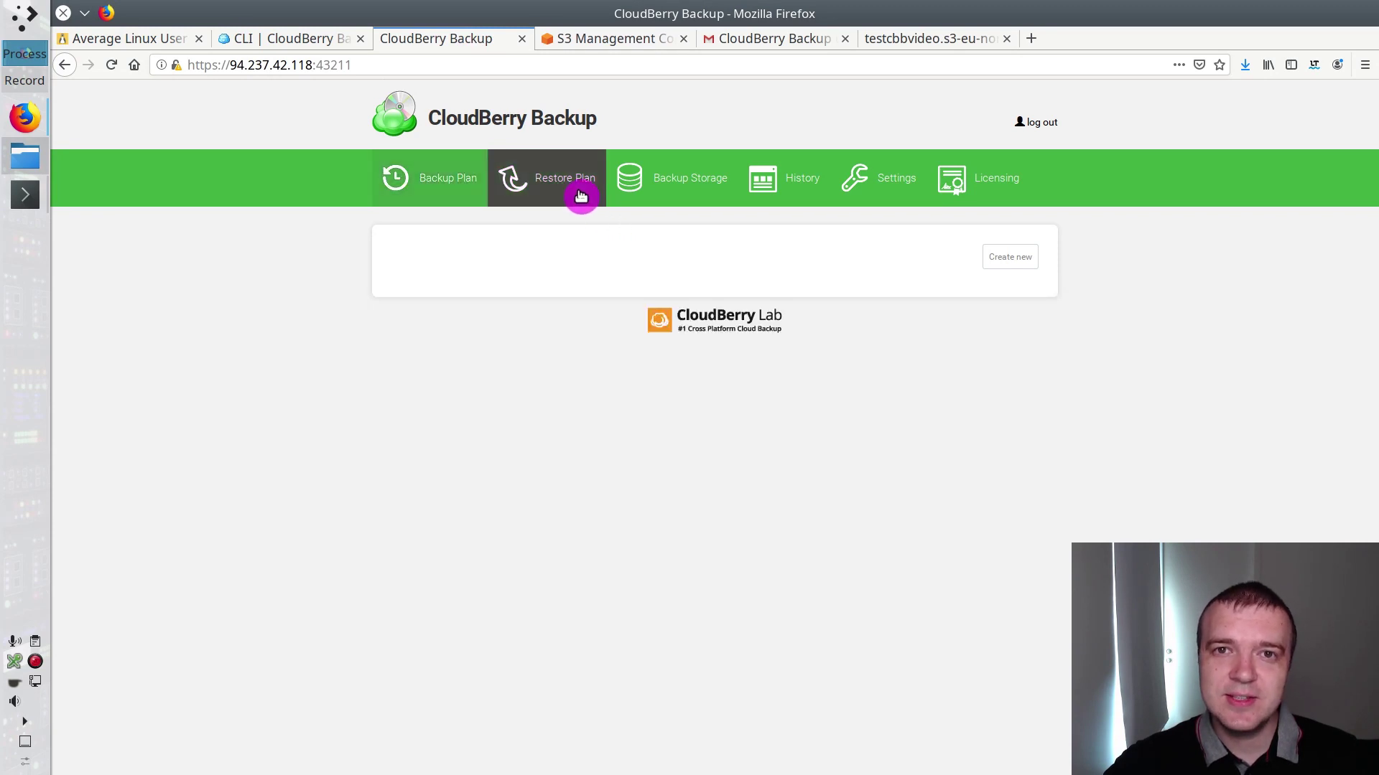
left_click(622, 192)
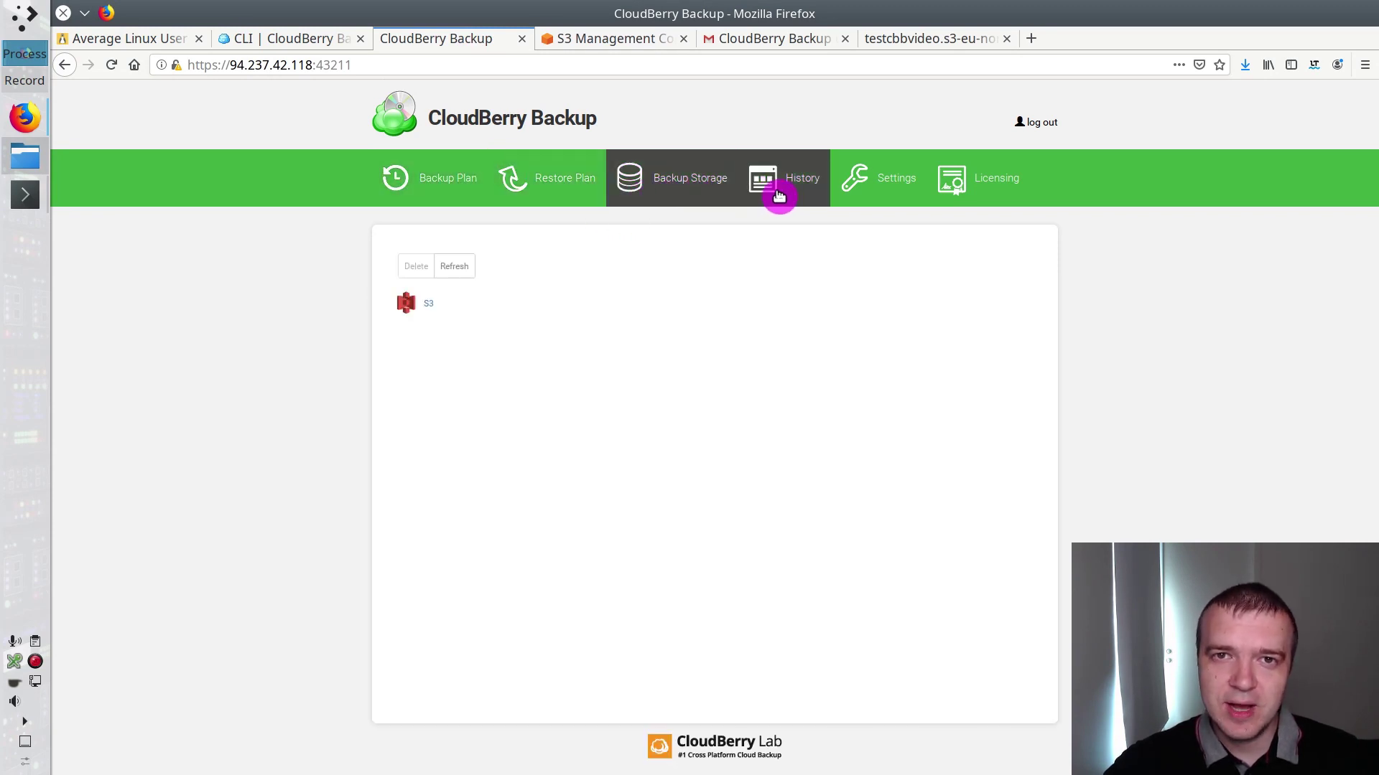
left_click(779, 196)
left_click(894, 191)
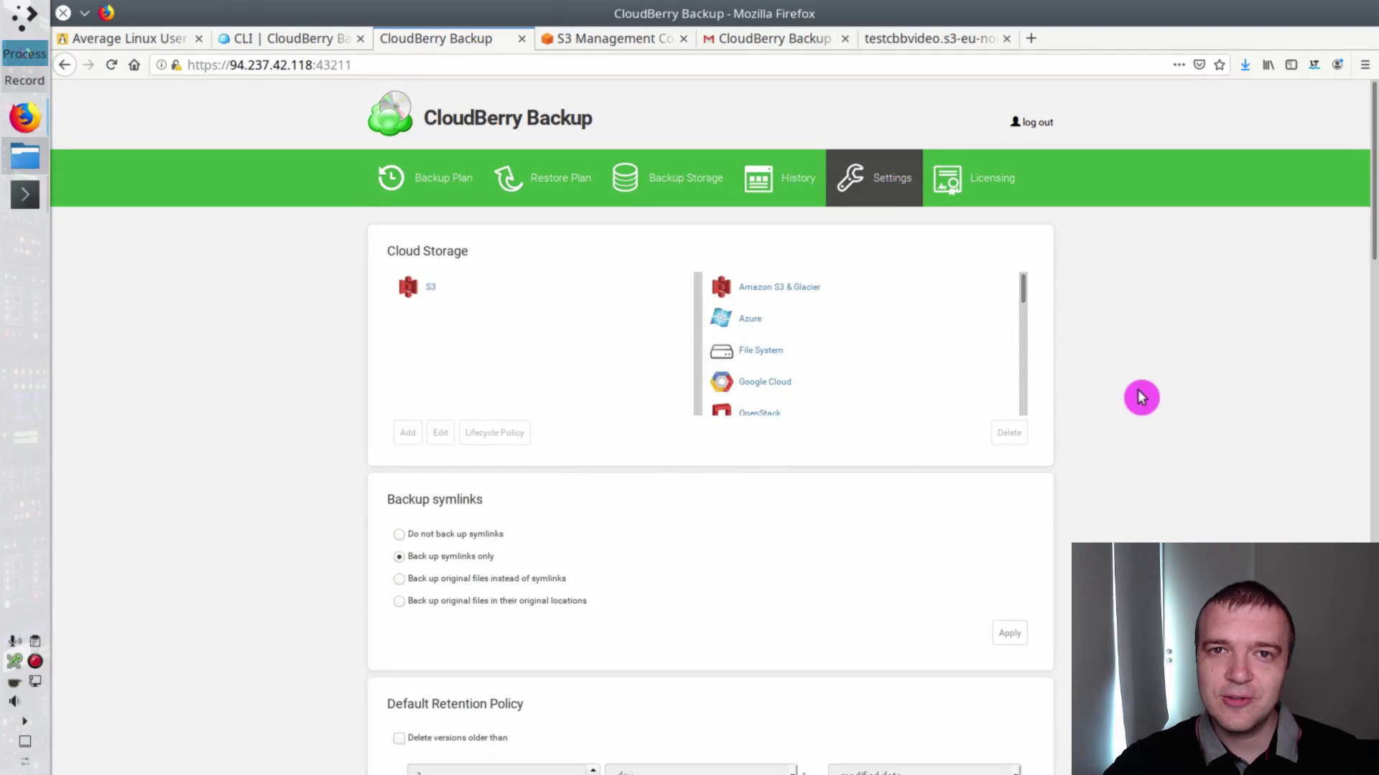
scroll(1089, 417, "down", 2)
scroll(1088, 418, "down", 2)
scroll(1088, 418, "down", 4)
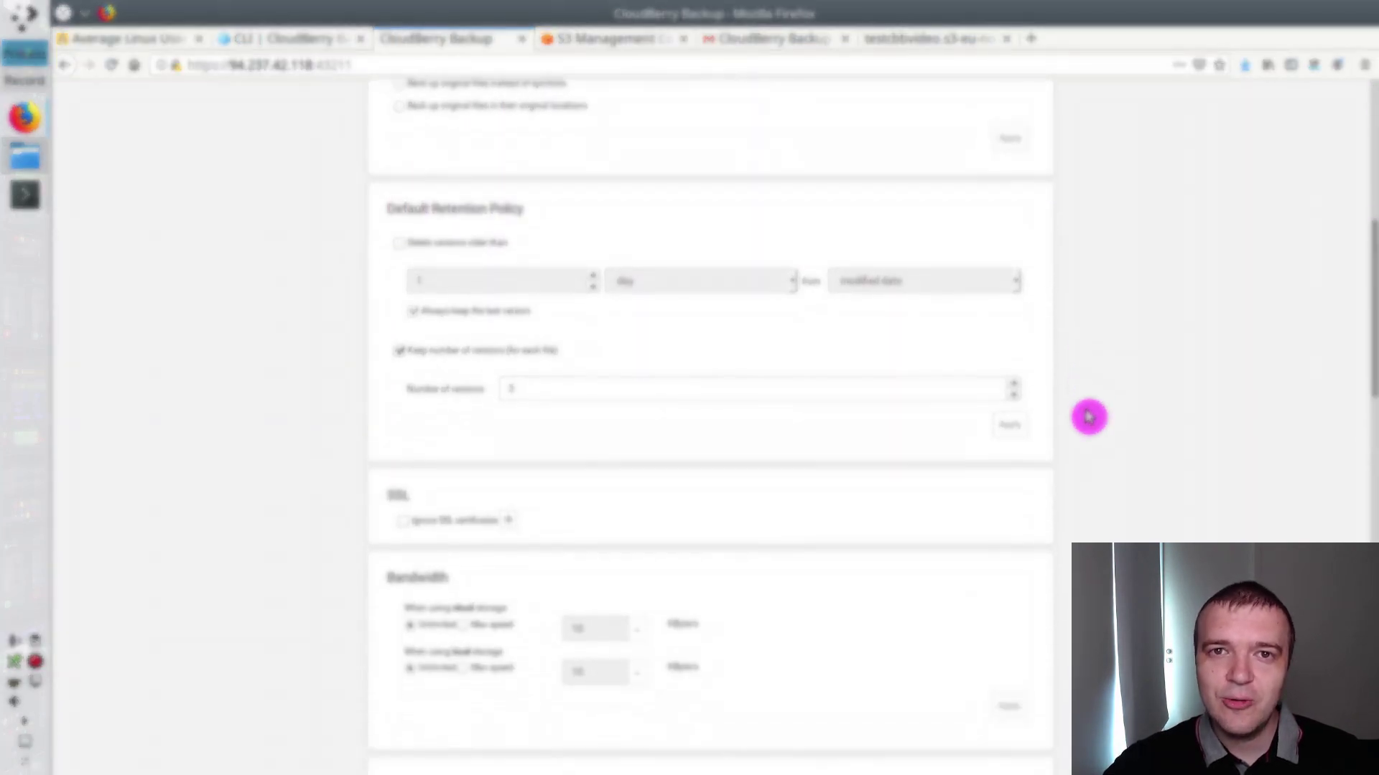
scroll(1088, 417, "down", 3)
scroll(1088, 417, "down", 3)
scroll(1089, 418, "down", 4)
scroll(1088, 417, "down", 4)
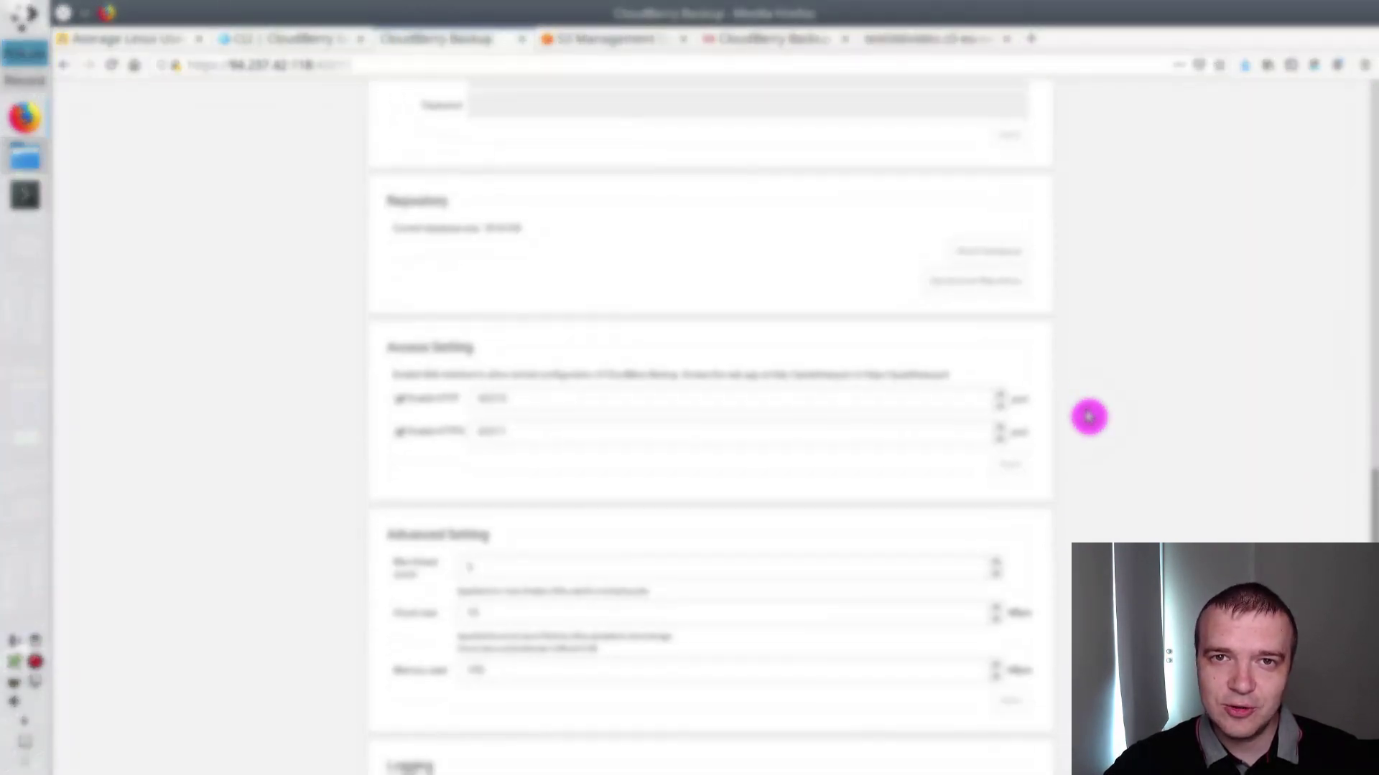
scroll(1089, 418, "down", 4)
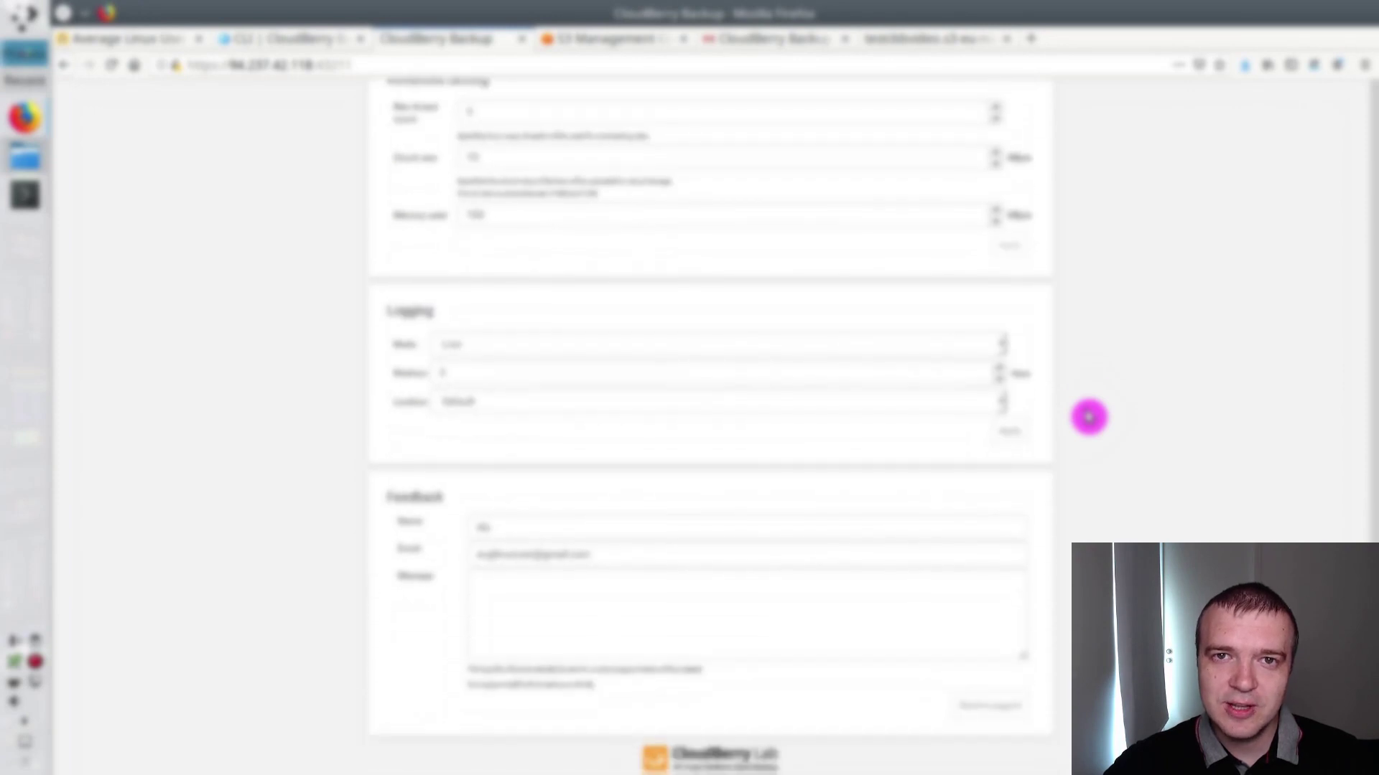
scroll(1089, 416, "up", 5)
scroll(1090, 417, "up", 10)
scroll(1089, 417, "up", 5)
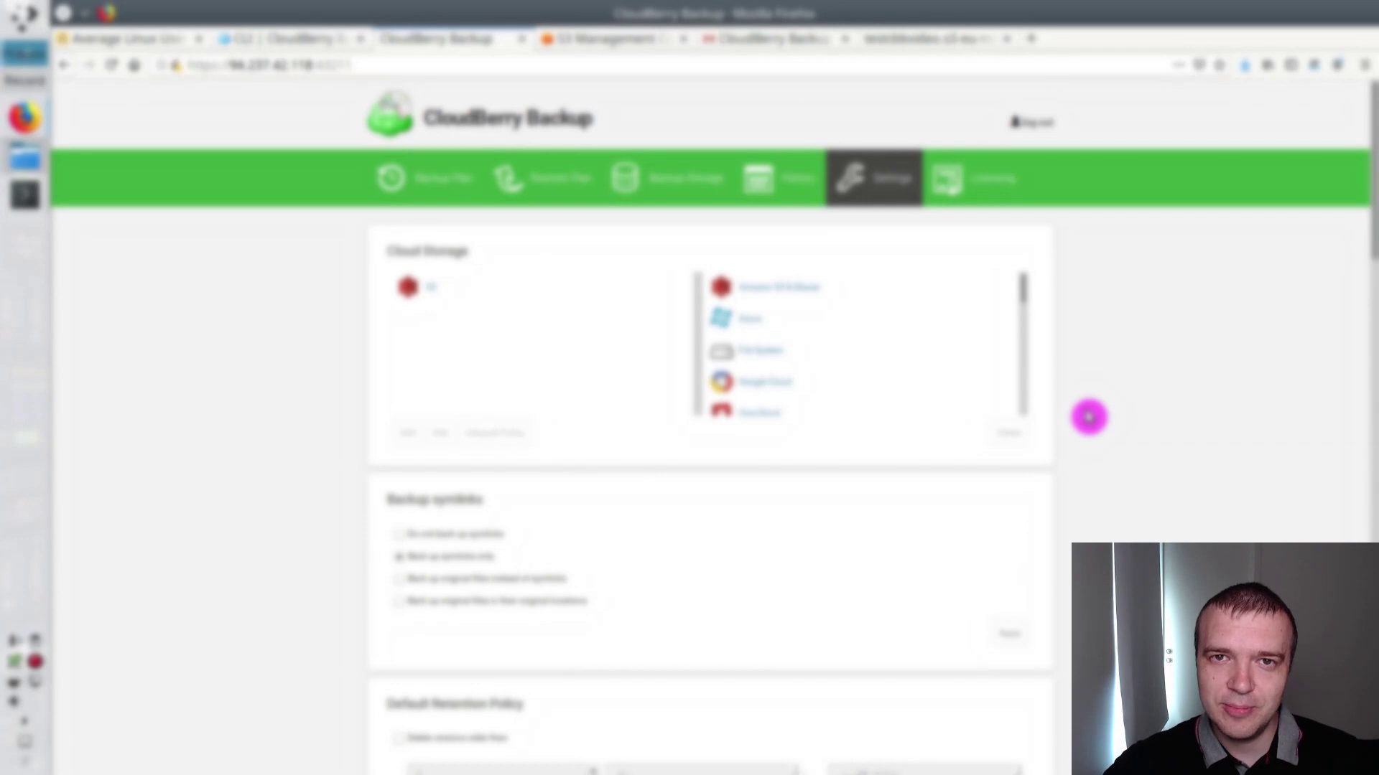
left_click(419, 201)
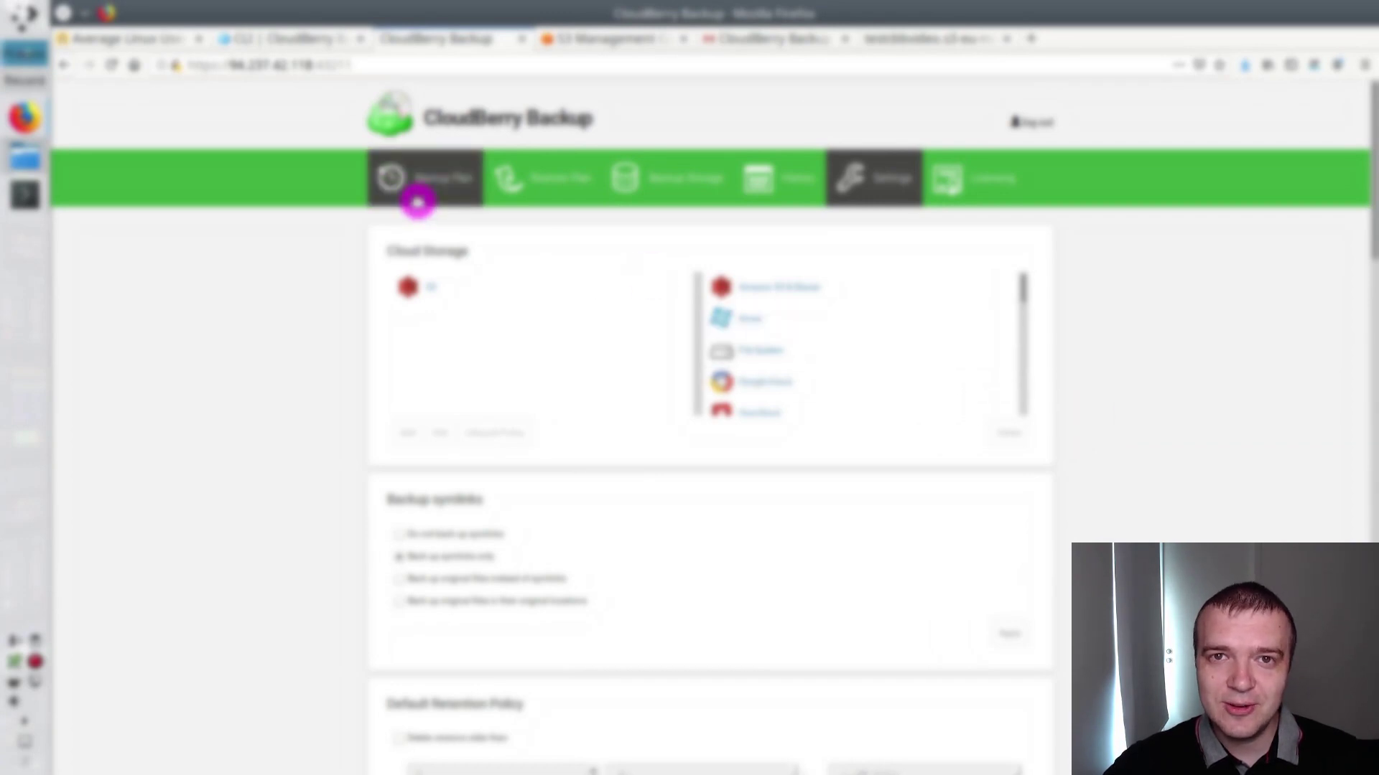